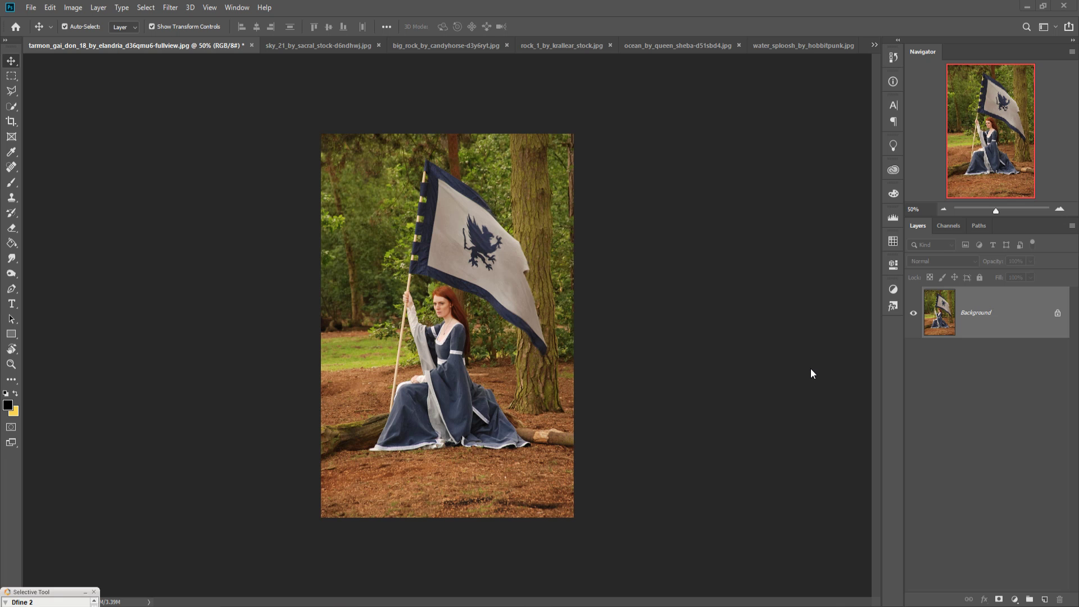
# Create a new 1920 x 1080 pixel document in RGB Color with a white background.
pyautogui.click(31, 8)
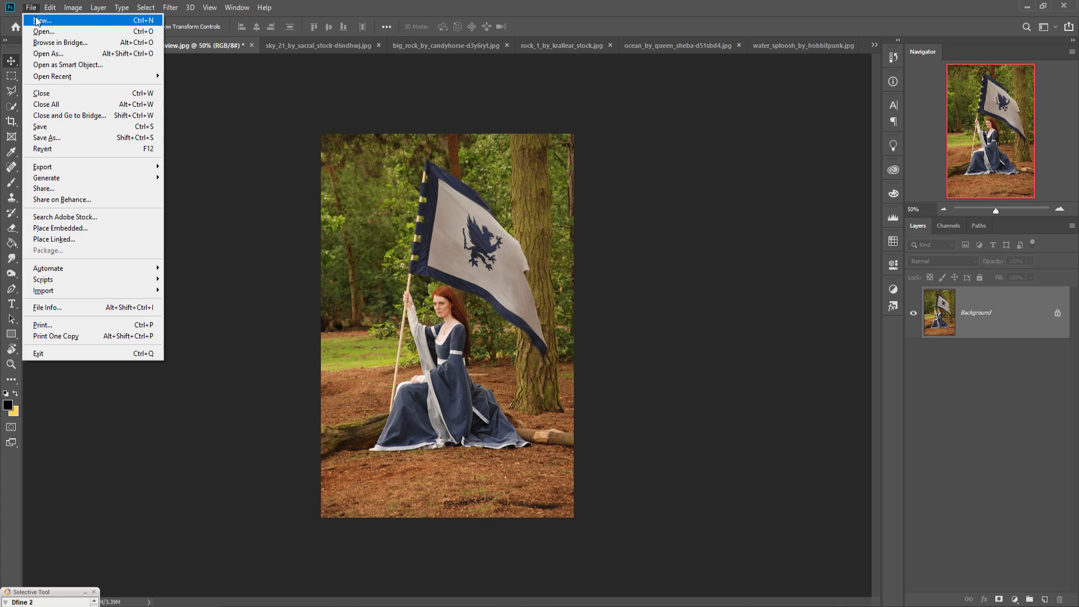
pyautogui.click(37, 21)
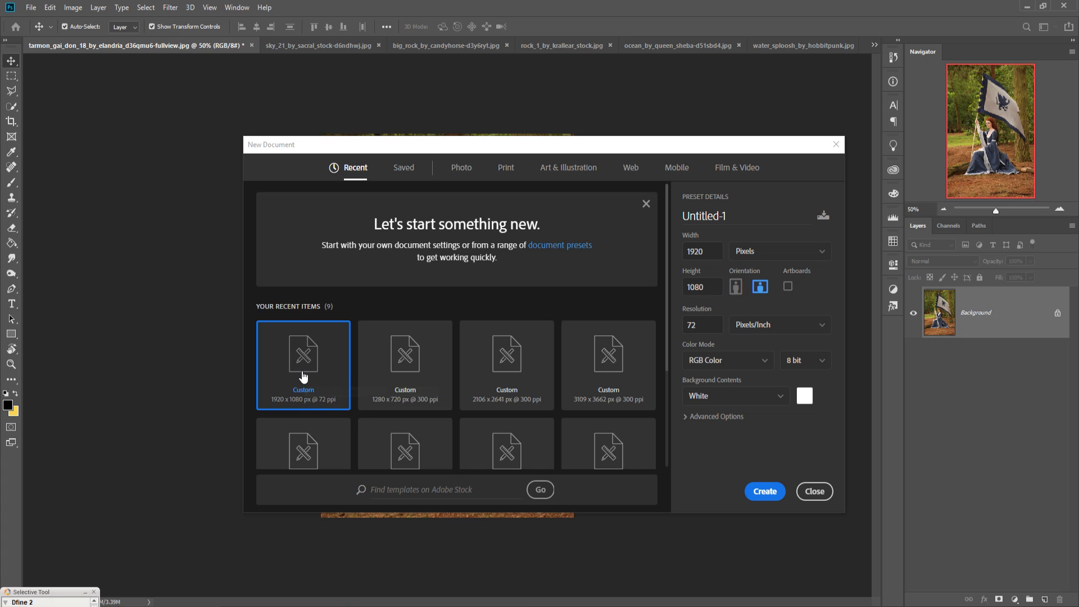
pyautogui.moveTo(704, 328); pyautogui.dragTo(675, 343)
pyautogui.click(765, 491)
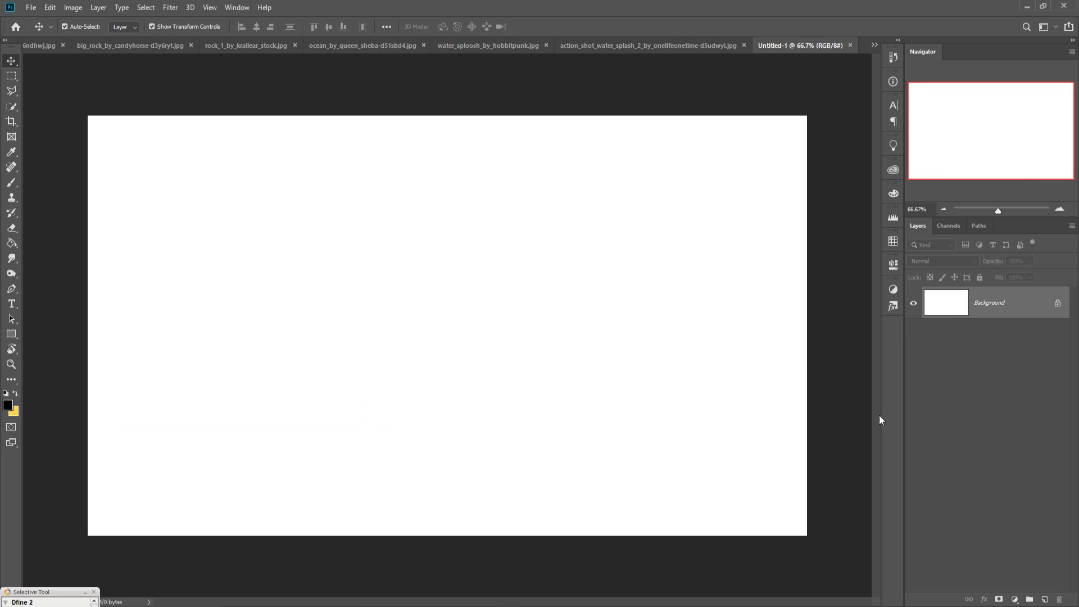
# Trace a closed Pen tool path around the seated woman and her flag in the tarmon_gai_don_18 photo.
pyautogui.click(875, 45)
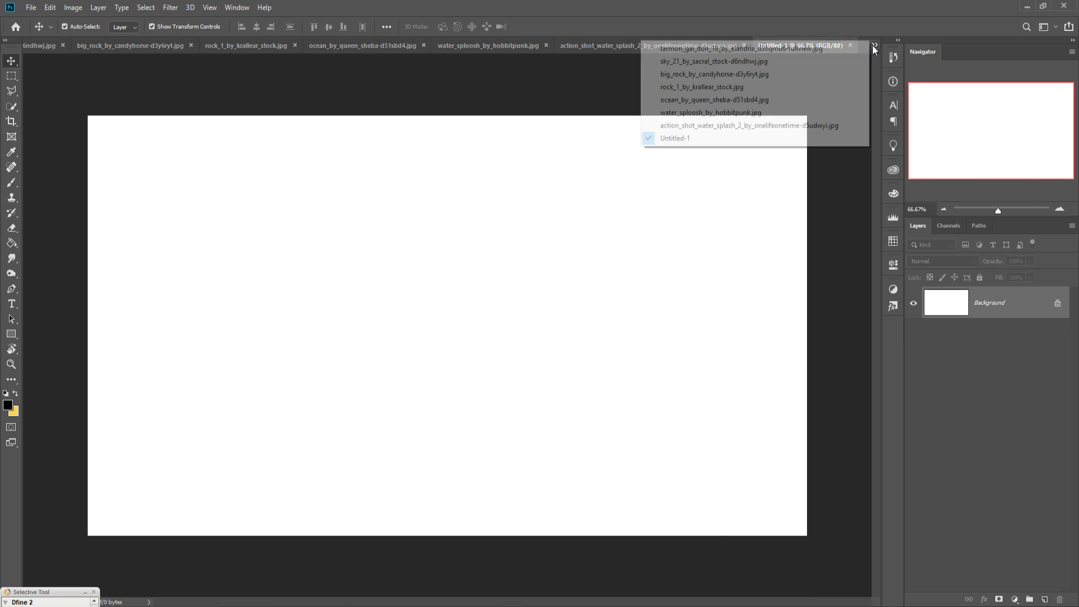
pyautogui.click(823, 53)
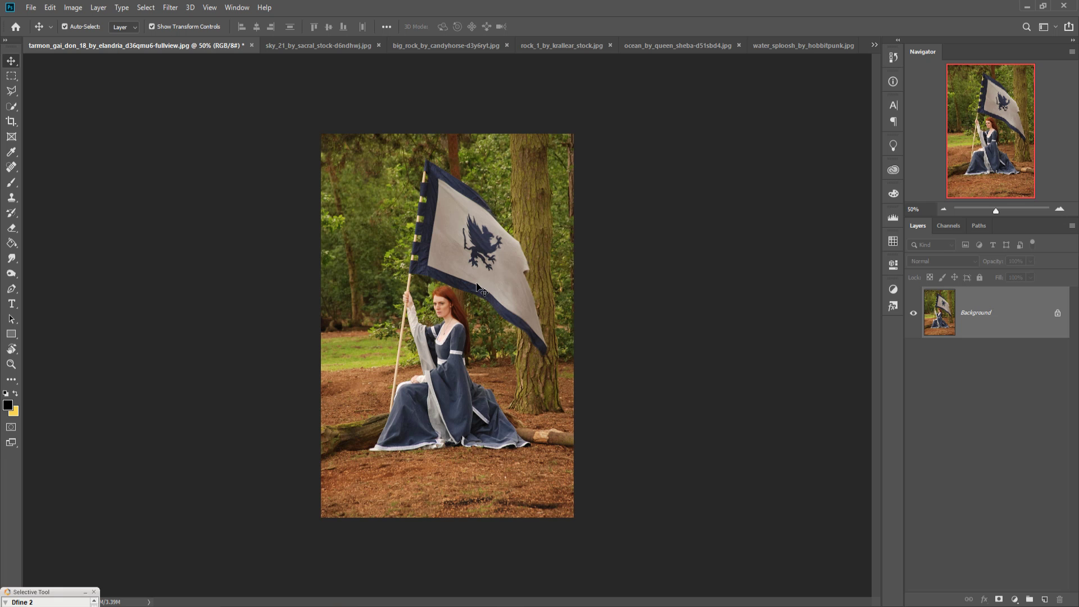
pyautogui.click(11, 288)
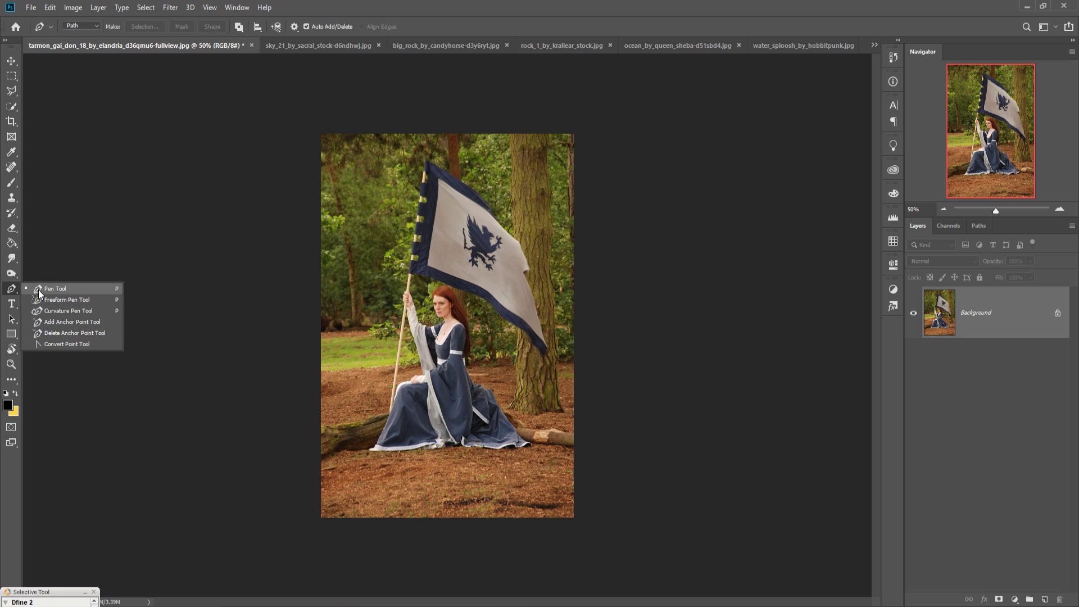
pyautogui.click(39, 293)
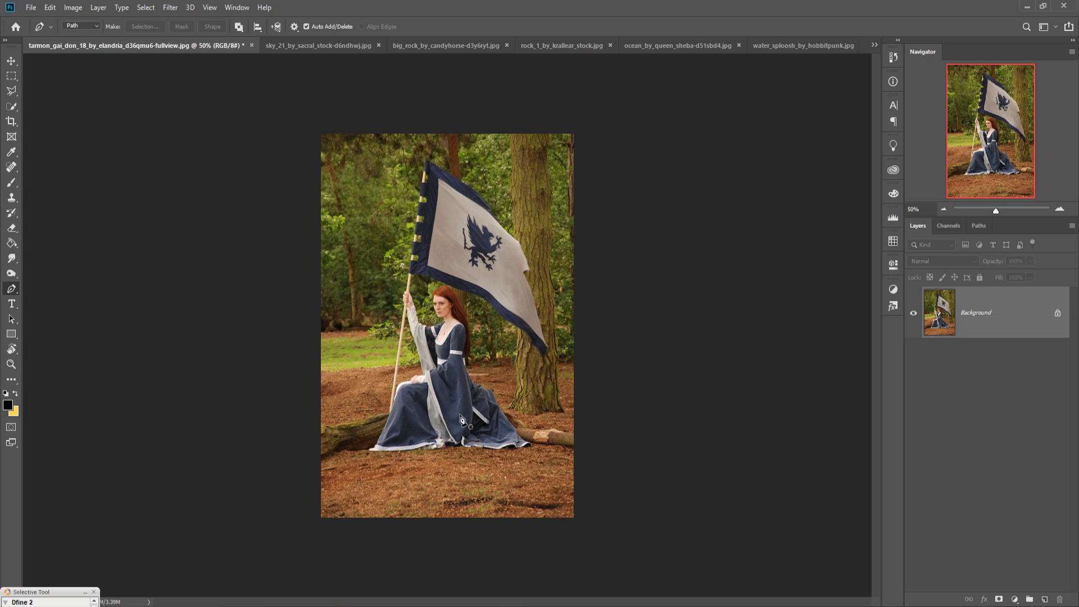
pyautogui.hotkey('ctrl', '+')
pyautogui.hotkey('ctrl', '+')
pyautogui.hotkey('ctrl', '+')
pyautogui.hotkey('ctrl', '+')
pyautogui.hotkey('ctrl', '+')
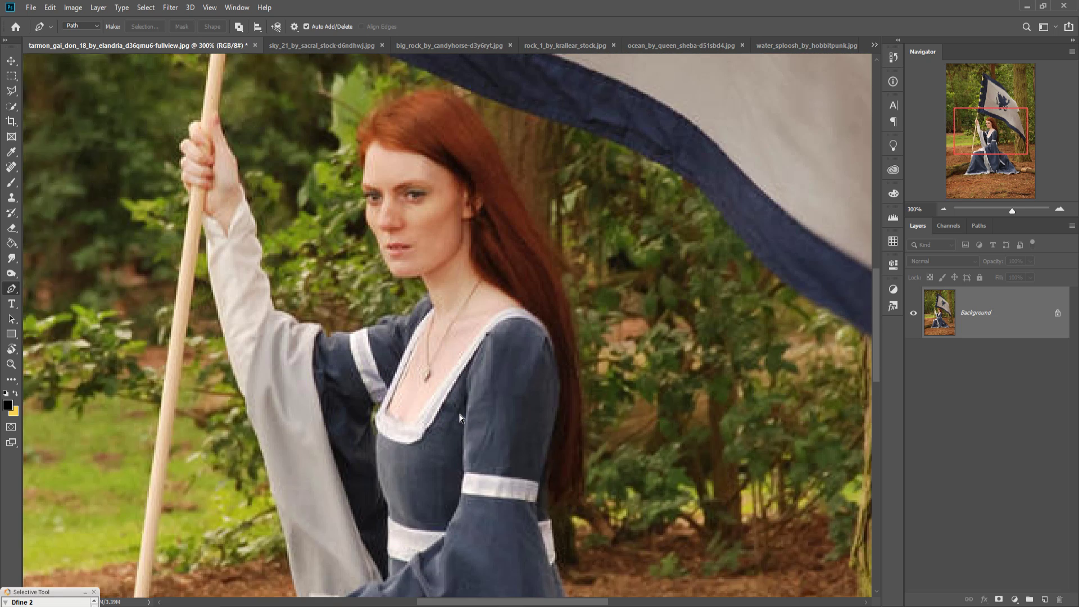
pyautogui.hotkey('ctrl', '+')
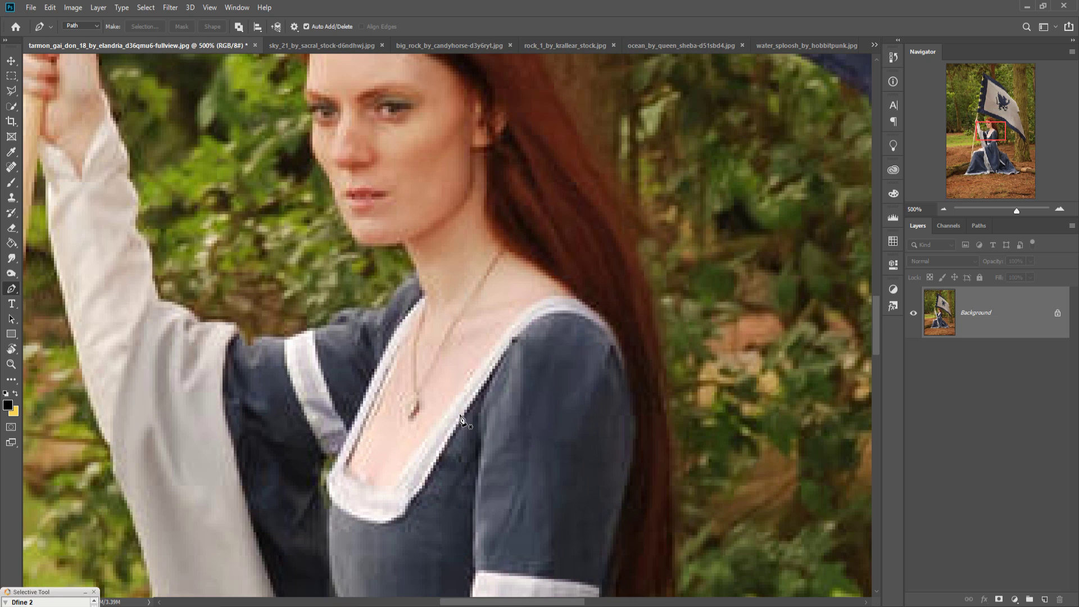
pyautogui.click(402, 244)
pyautogui.click(416, 278)
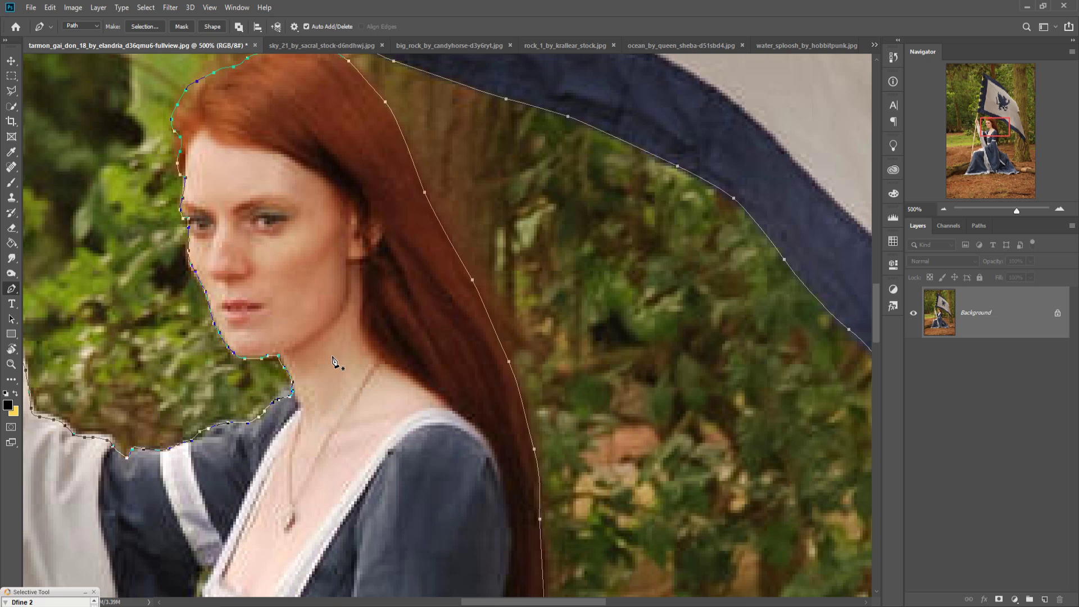
# Convert the path around the woman and flag into a new anti-aliased selection with a feather radius of 0 pixels.
pyautogui.hotkey('ctrl', '1')
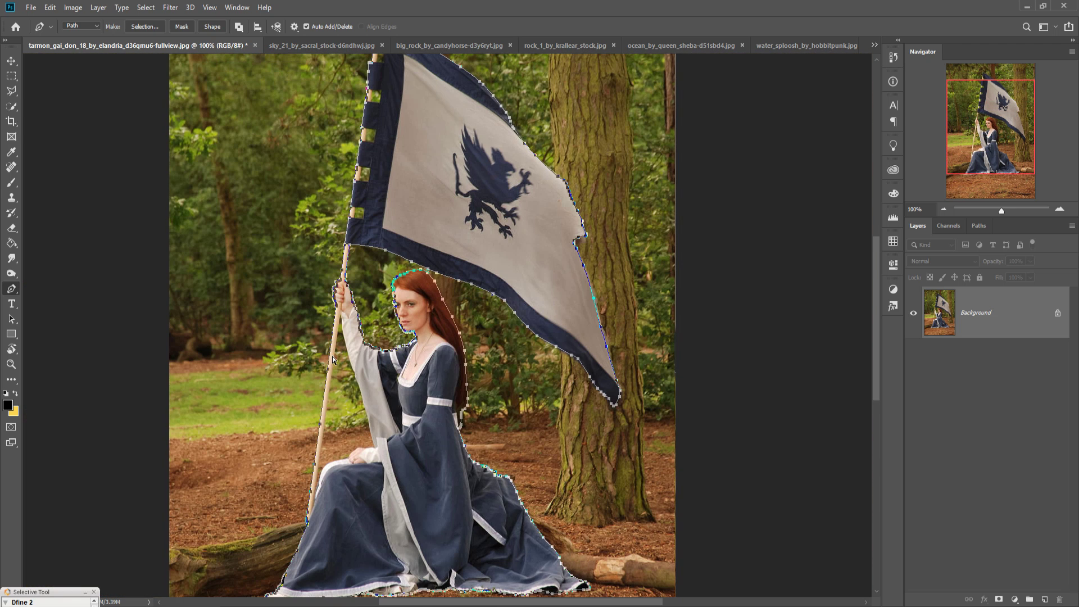
pyautogui.rightClick(390, 364)
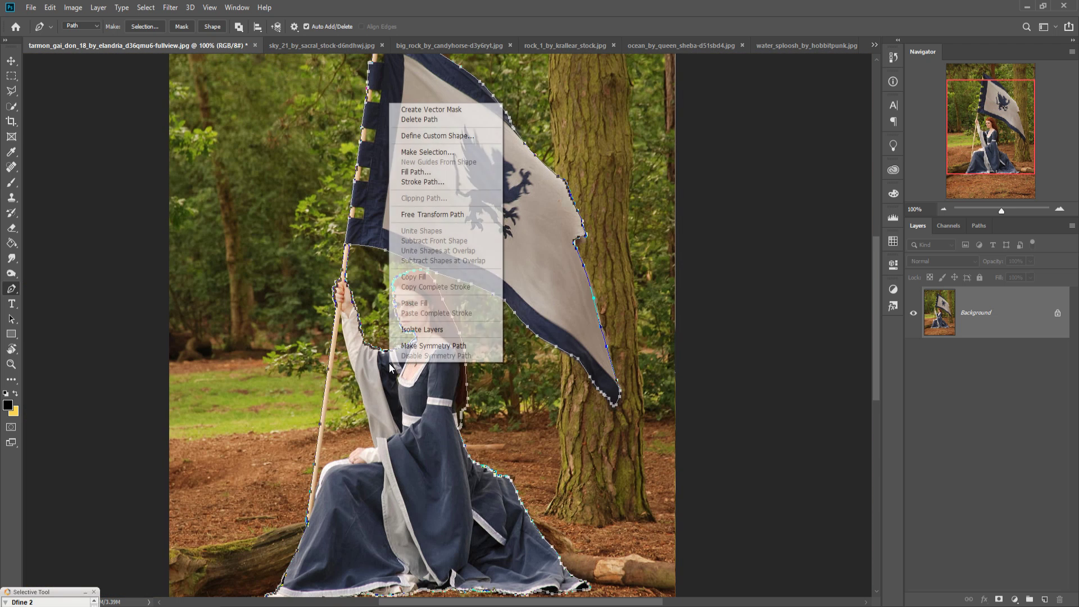
pyautogui.click(445, 155)
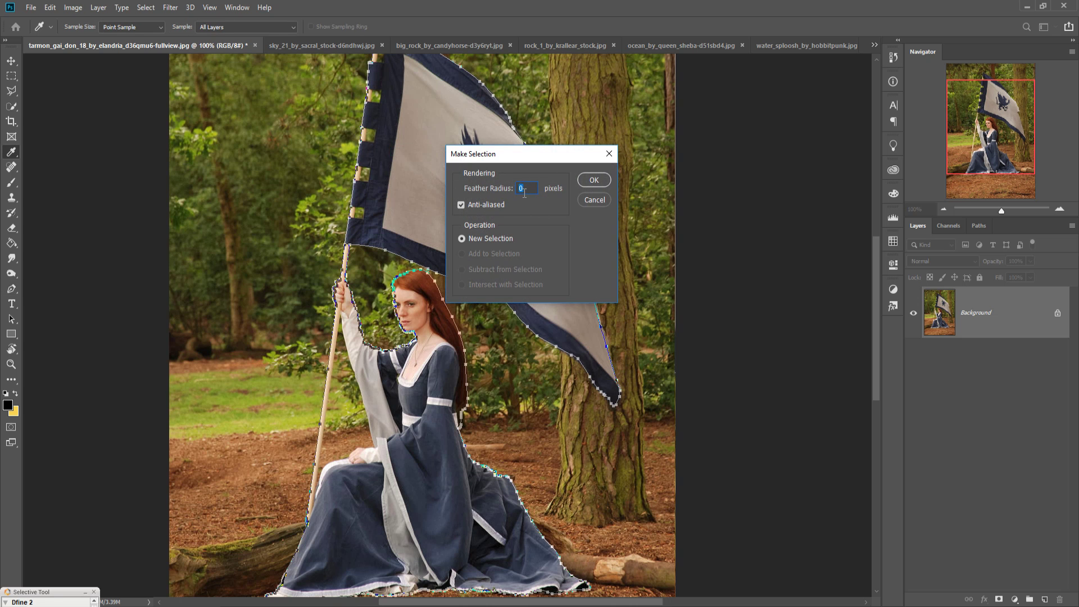
pyautogui.click(595, 181)
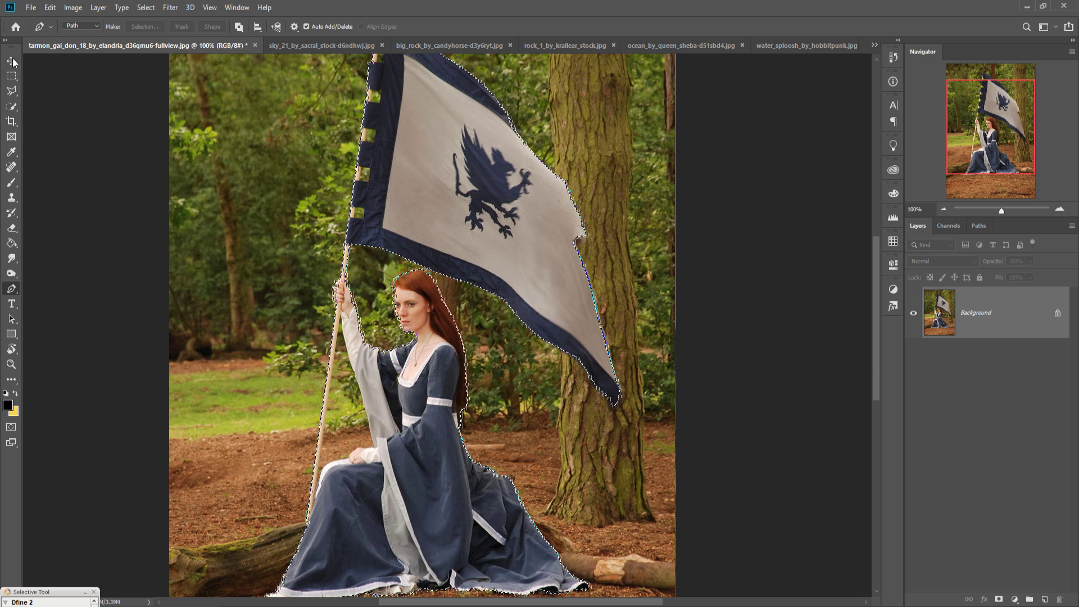
# Copy the selected woman and flag onto a new layer and hide the Background layer.
pyautogui.press('v')
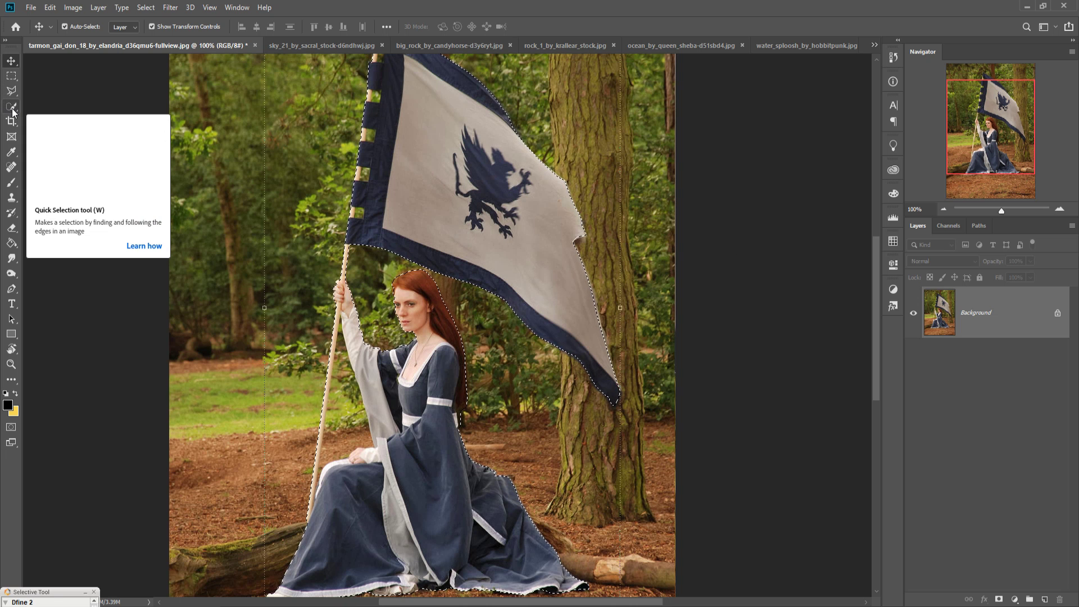
pyautogui.press('ctrl')
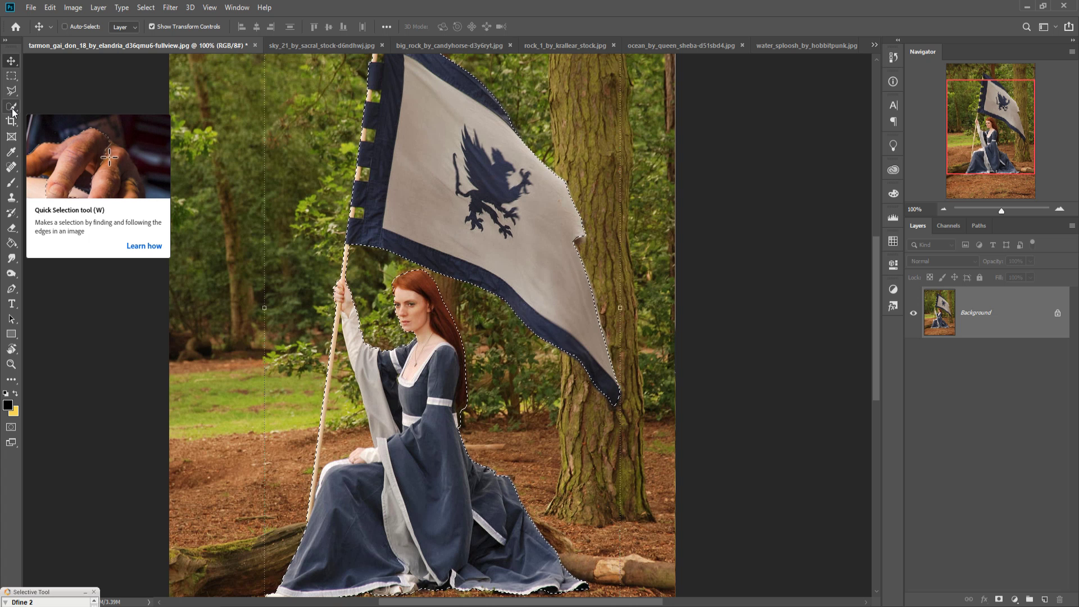
pyautogui.hotkey('ctrl', 'j')
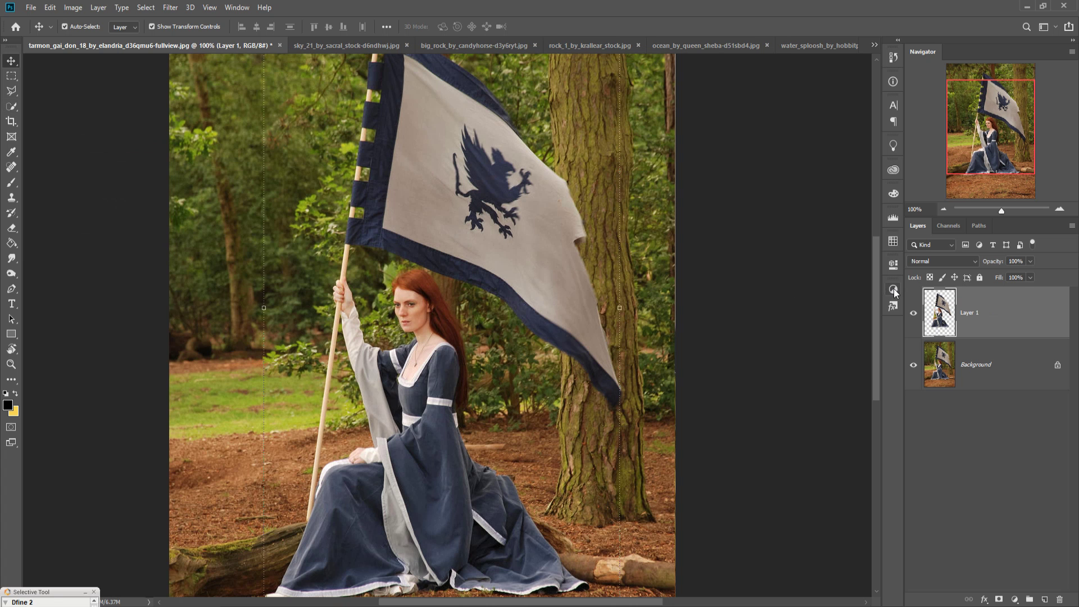
pyautogui.click(913, 364)
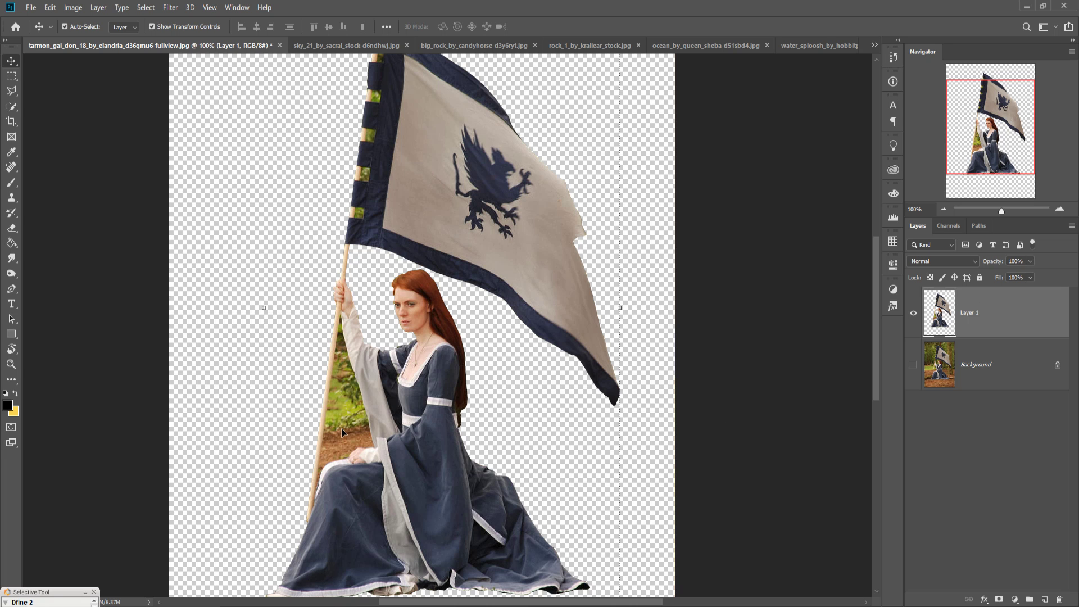
# Outline the leftover forest background between the flagpole, the raised sleeve and the knee with a closed Pen tool path.
pyautogui.hotkey('ctrl', '-')
pyautogui.hotkey('ctrl', '-')
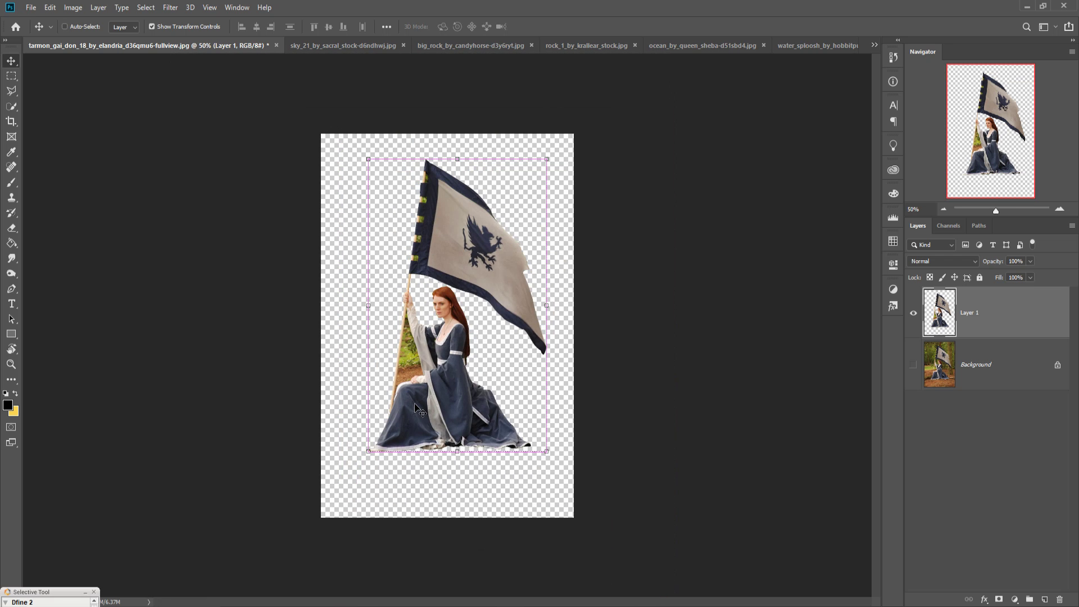
pyautogui.hotkey('ctrl', '+')
pyautogui.hotkey('ctrl', '+')
pyautogui.hotkey('ctrl', '+')
pyautogui.hotkey('ctrl', '+')
pyautogui.hotkey('ctrl', '+')
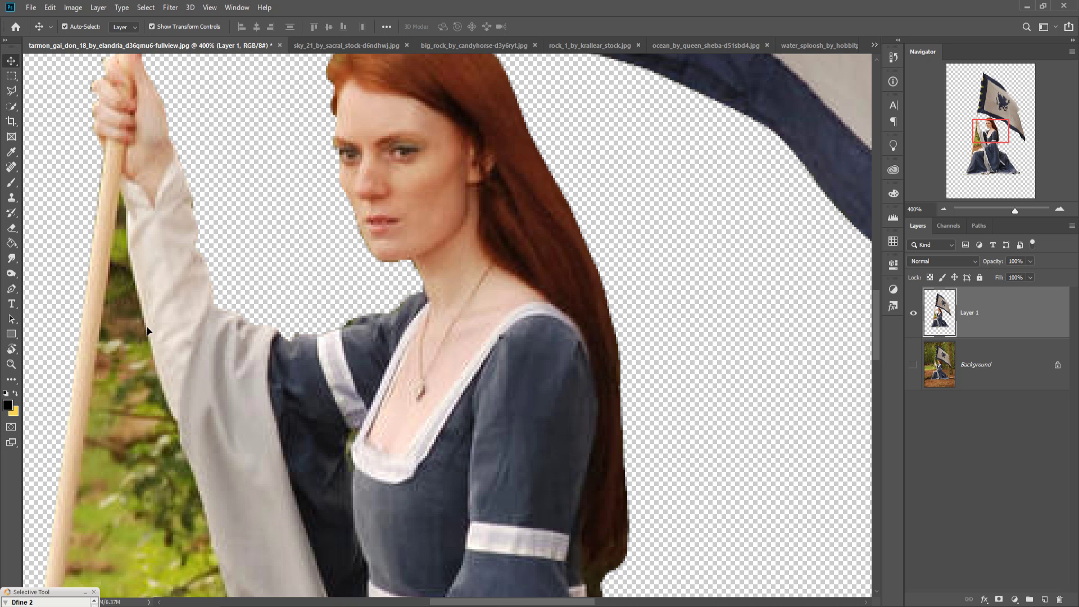
pyautogui.click(12, 290)
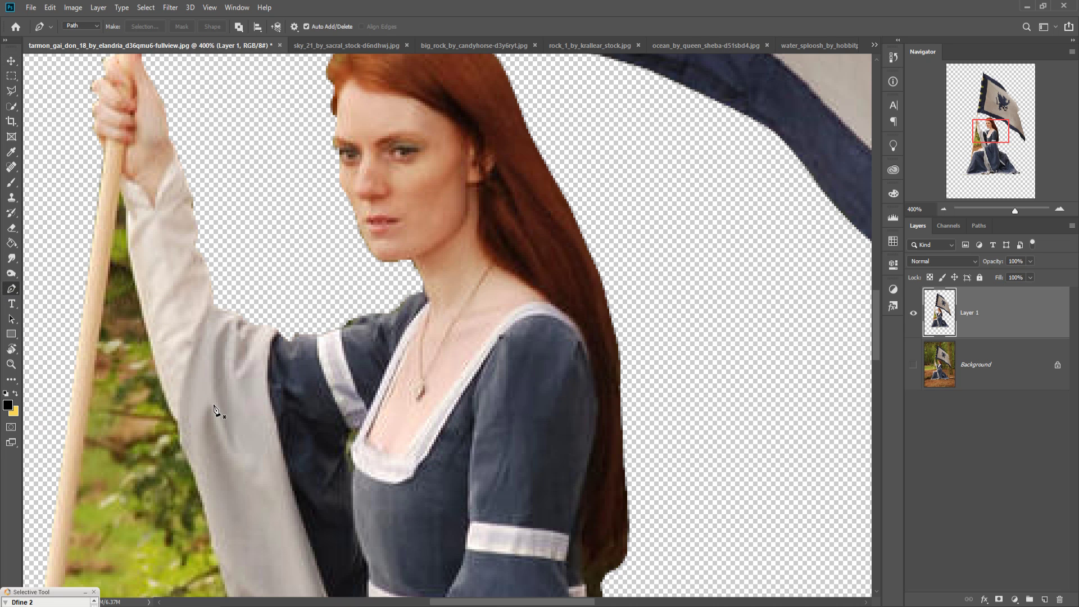
pyautogui.scroll(-5, 231, 421)
pyautogui.hscroll(-3, 232, 422)
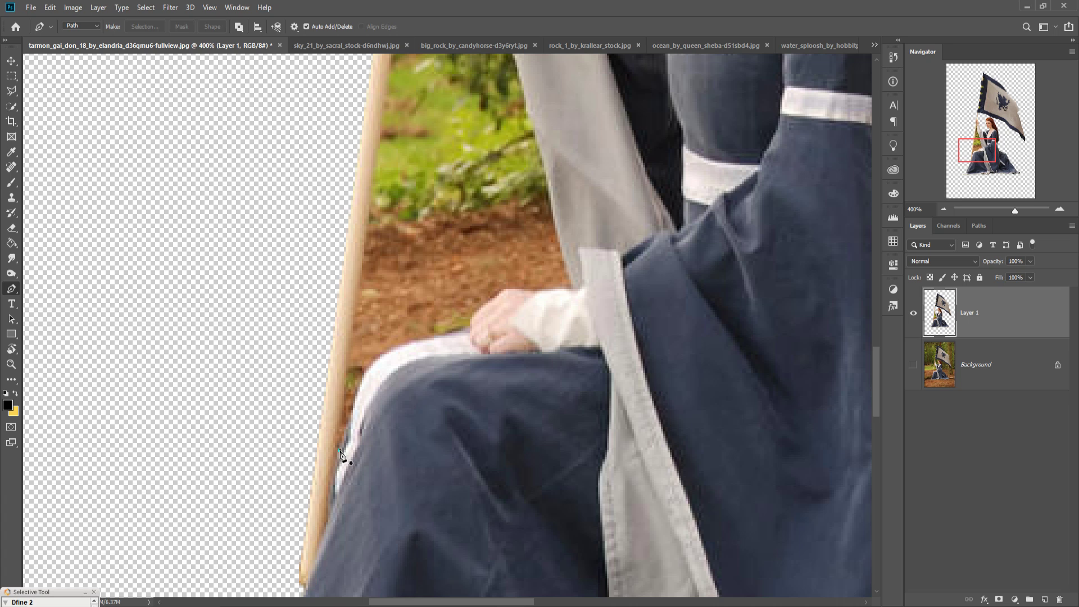
pyautogui.moveTo(351, 422); pyautogui.dragTo(357, 409)
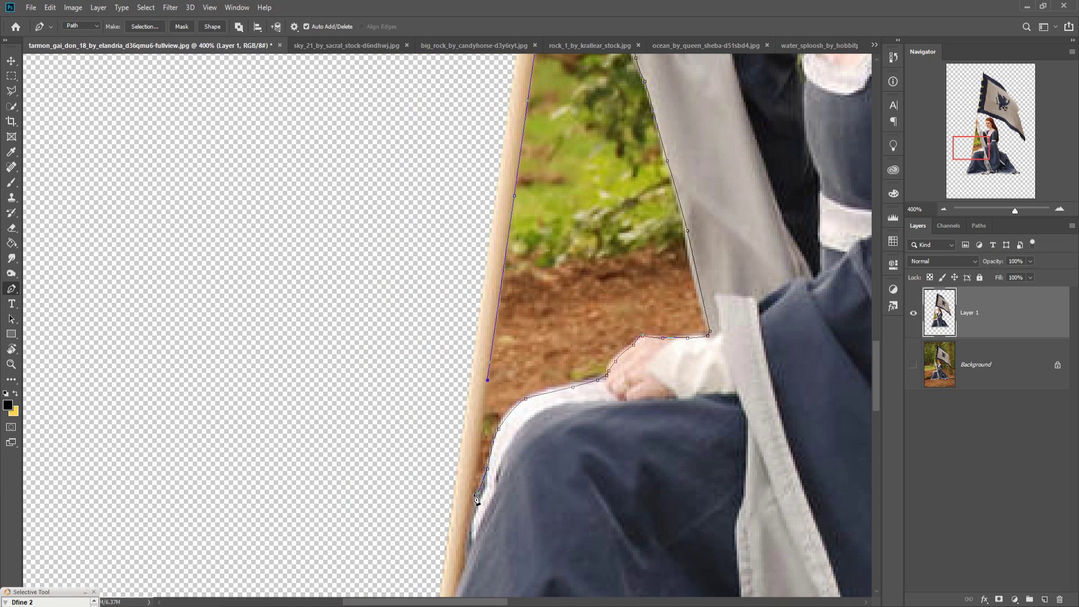
pyautogui.click(475, 494)
# Turn the path into a selection with 0 pixels feather and delete the forest background inside it.
pyautogui.rightClick(566, 217)
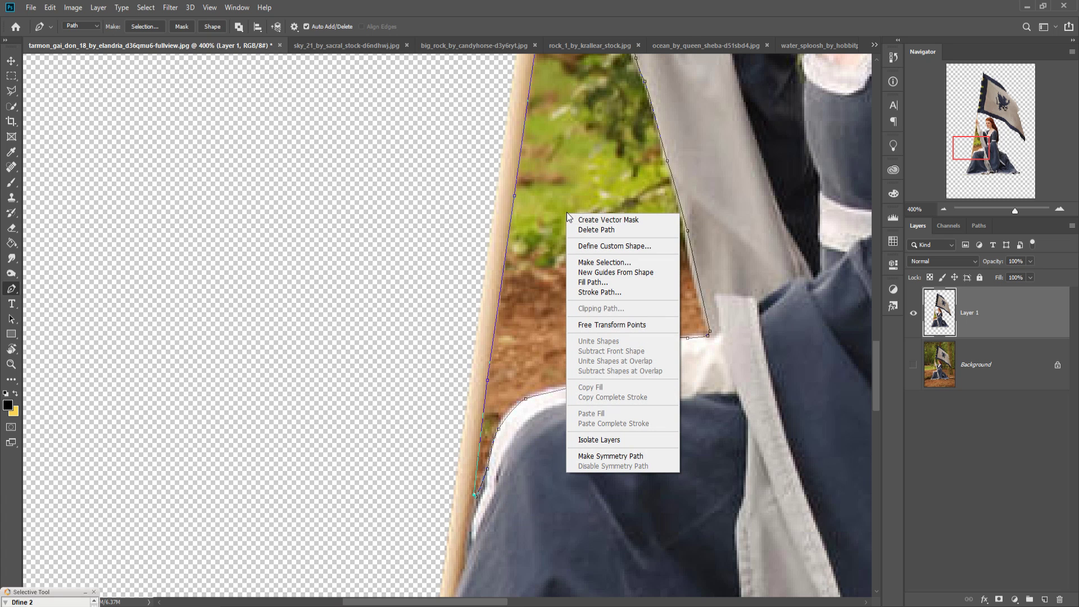
pyautogui.click(618, 265)
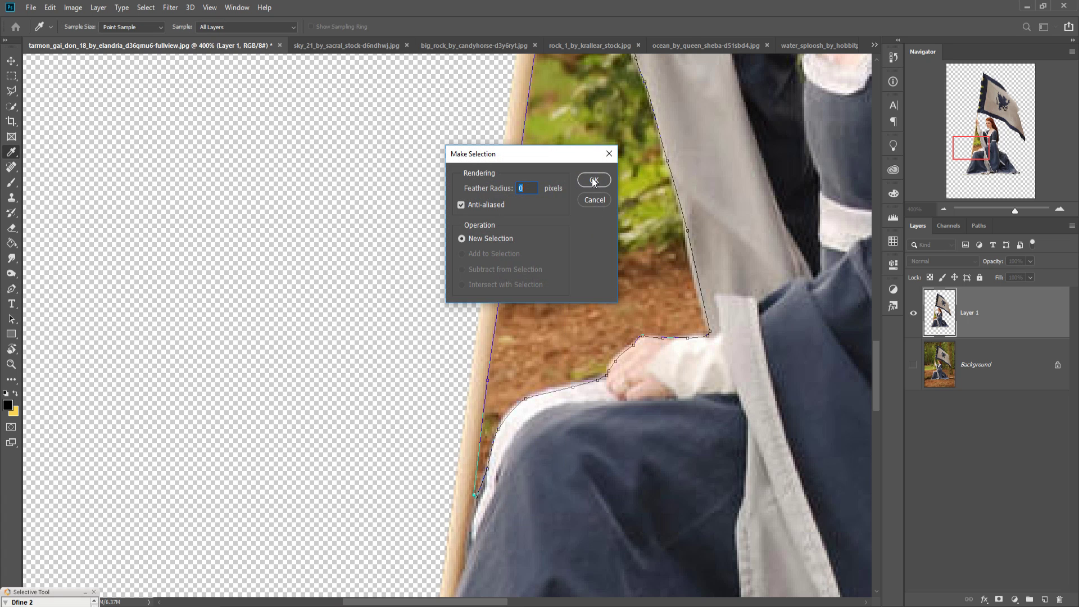
pyautogui.click(592, 180)
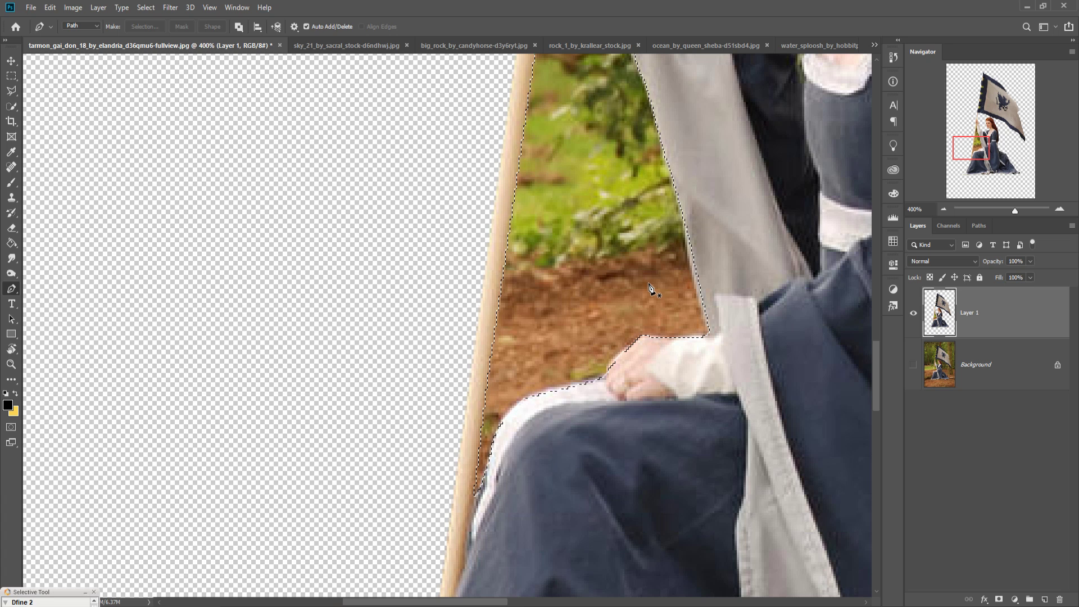
pyautogui.press('Delete')
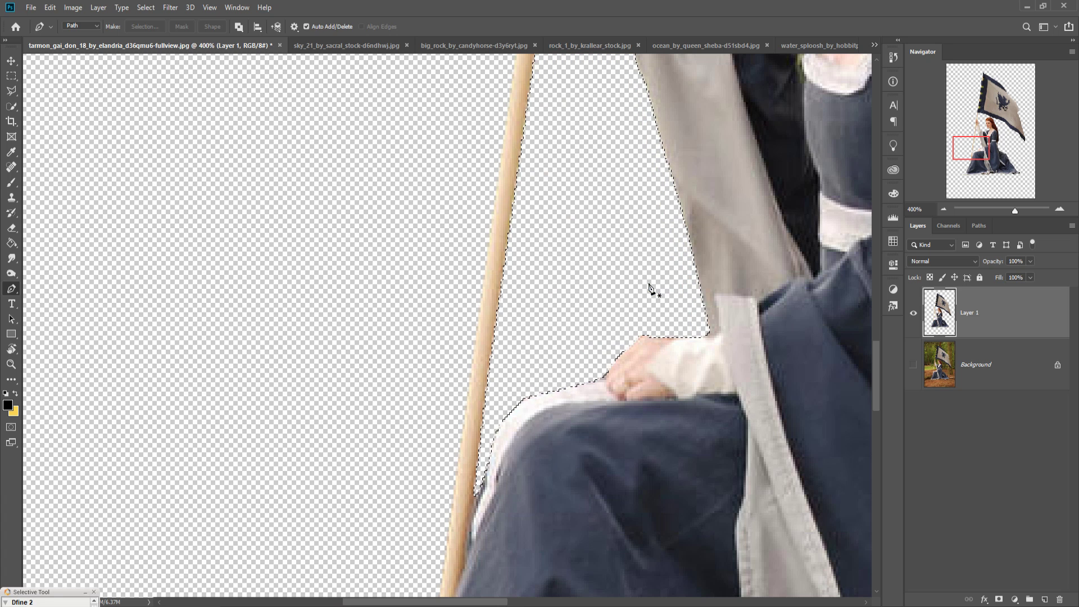
# Cut the leftover greenery out of the gaps between the flagpole and the flag's loops using the Polygonal Lasso tool, and clear the selection.
pyautogui.moveTo(602, 258); pyautogui.dragTo(595, 498)
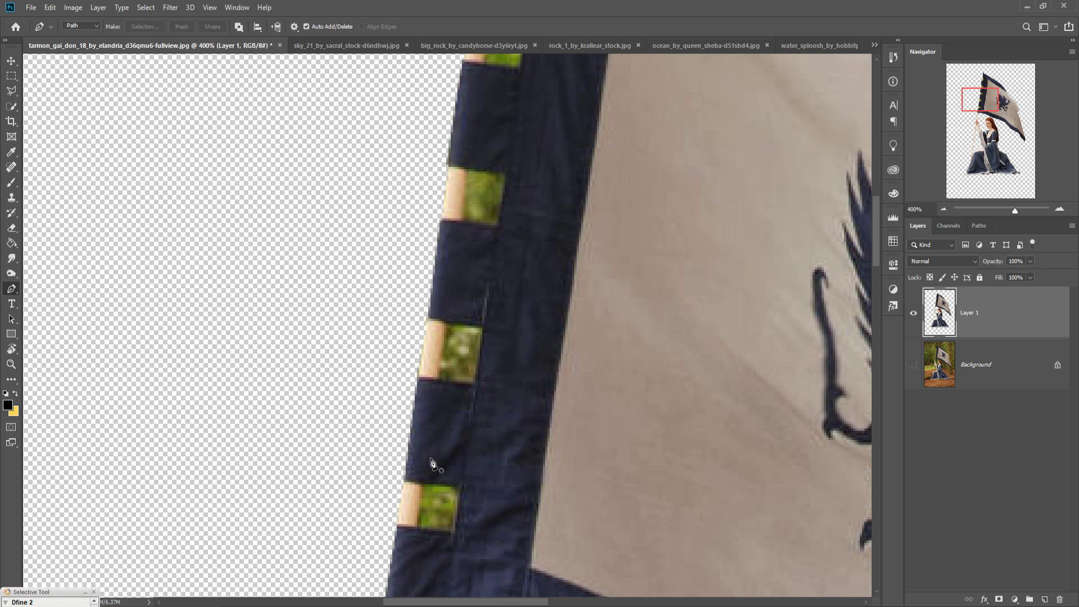
pyautogui.click(22, 99)
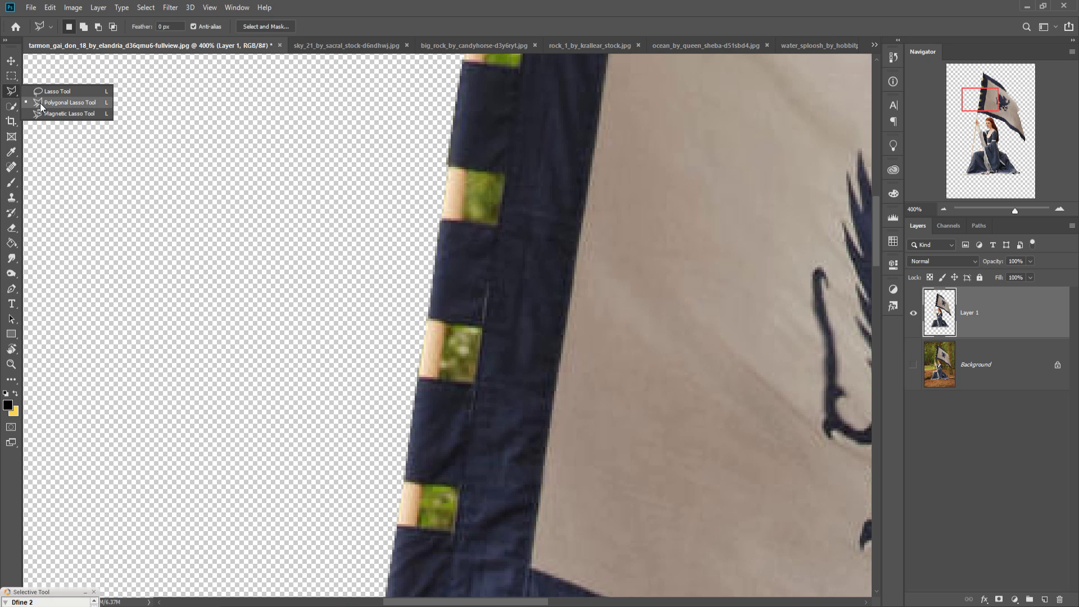
pyautogui.click(70, 102)
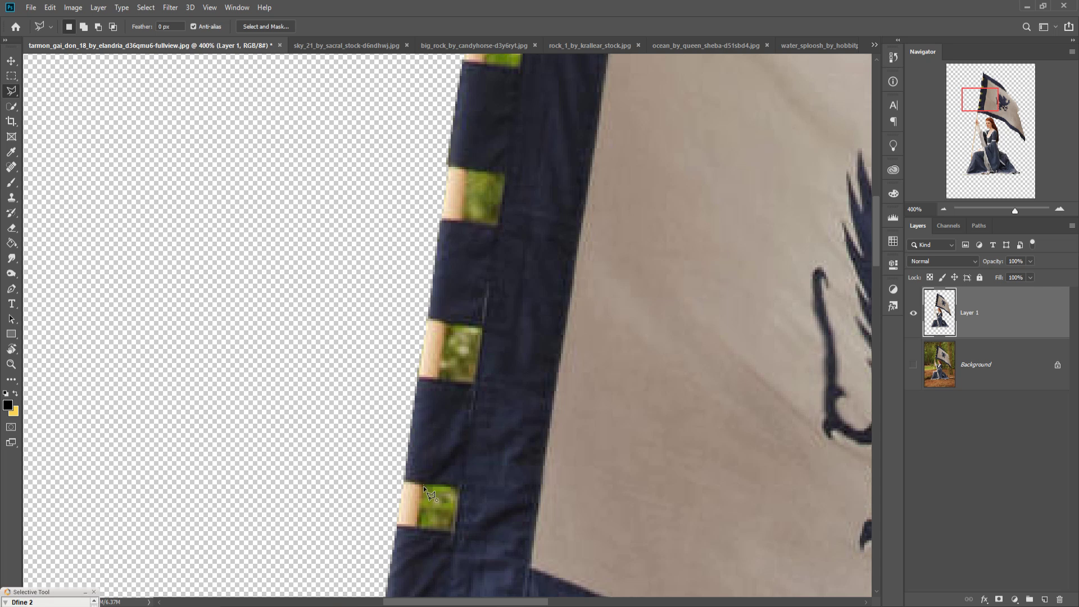
pyautogui.click(418, 528)
pyautogui.click(454, 529)
pyautogui.click(460, 486)
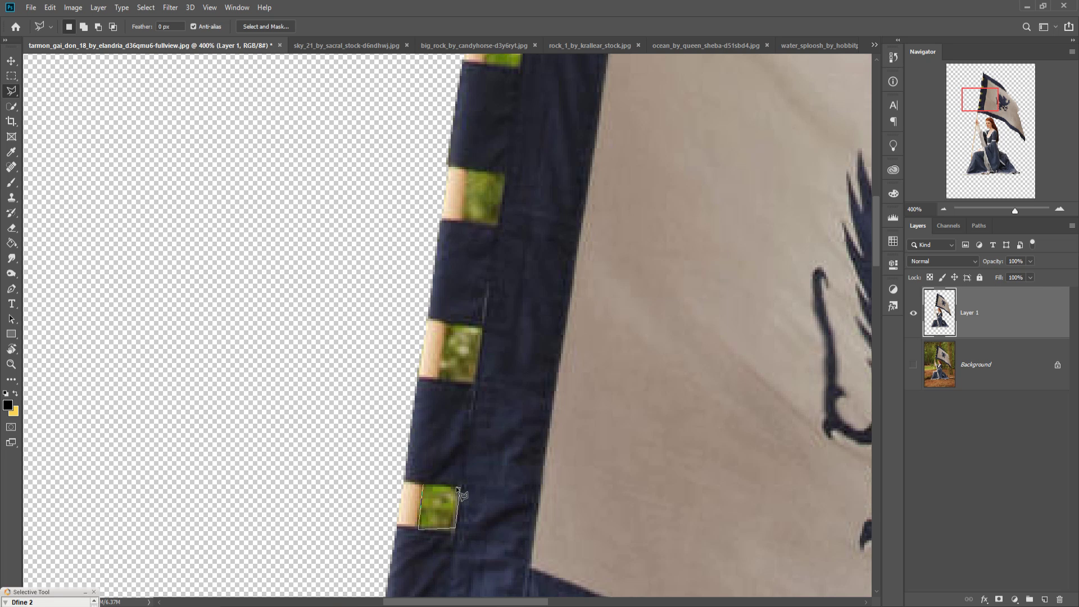
pyautogui.doubleClick(423, 484)
pyautogui.press('Delete')
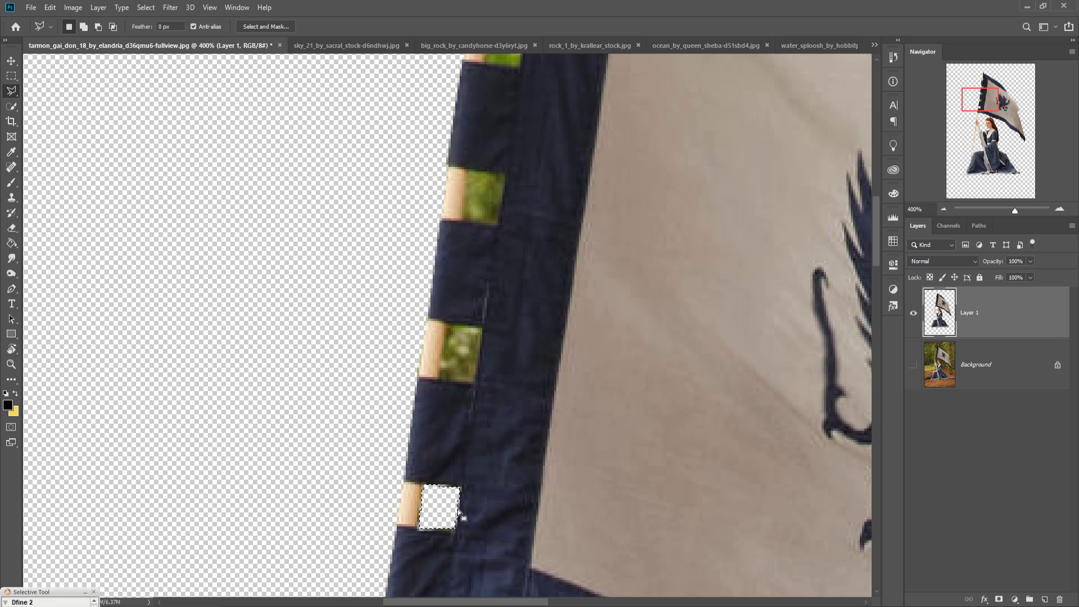
pyautogui.hotkey('ctrl', 'd')
# Fit the cutout in view, activate the Move tool and return to the blank Untitled-1 document.
pyautogui.hotkey('ctrl', '0')
pyautogui.click(11, 60)
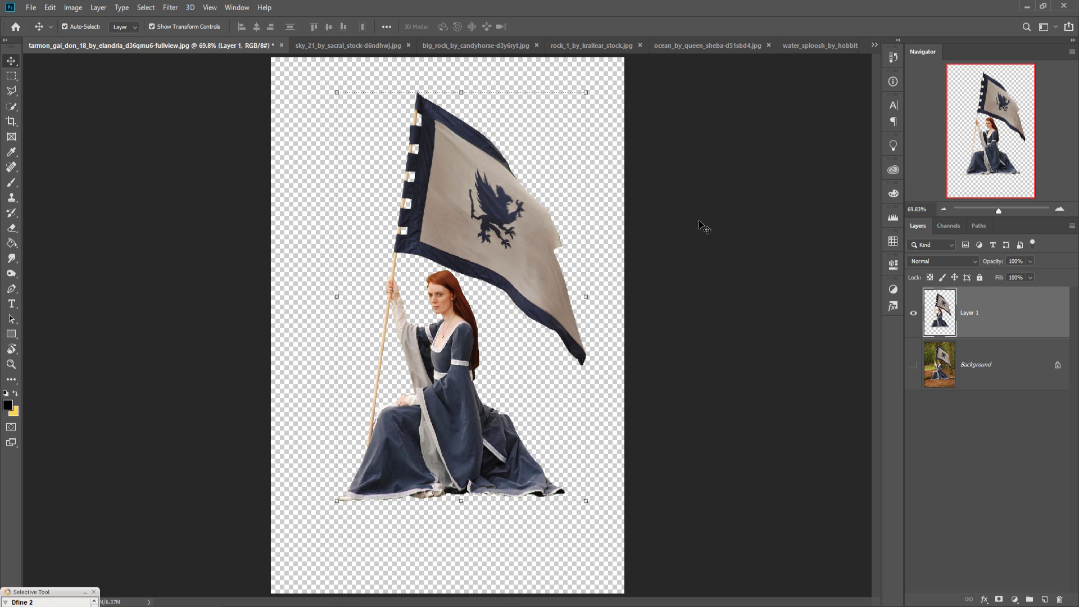
pyautogui.click(874, 45)
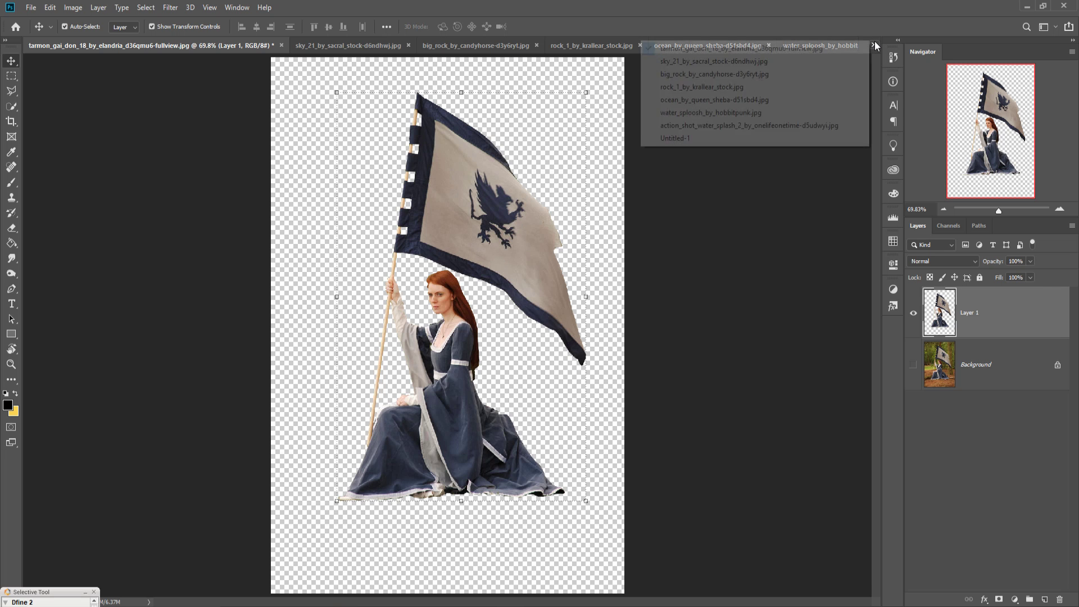
pyautogui.click(684, 138)
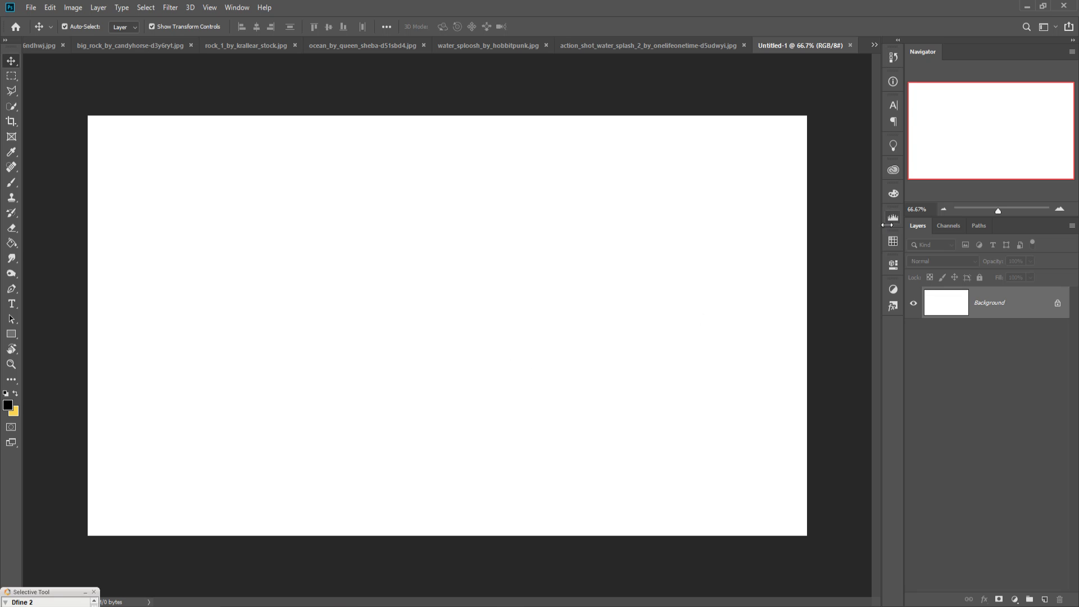
# Select the whole sea below the horizon in ocean_by_queen_sheba-d51sbd4.jpg using the Quick Selection tool.
pyautogui.click(873, 44)
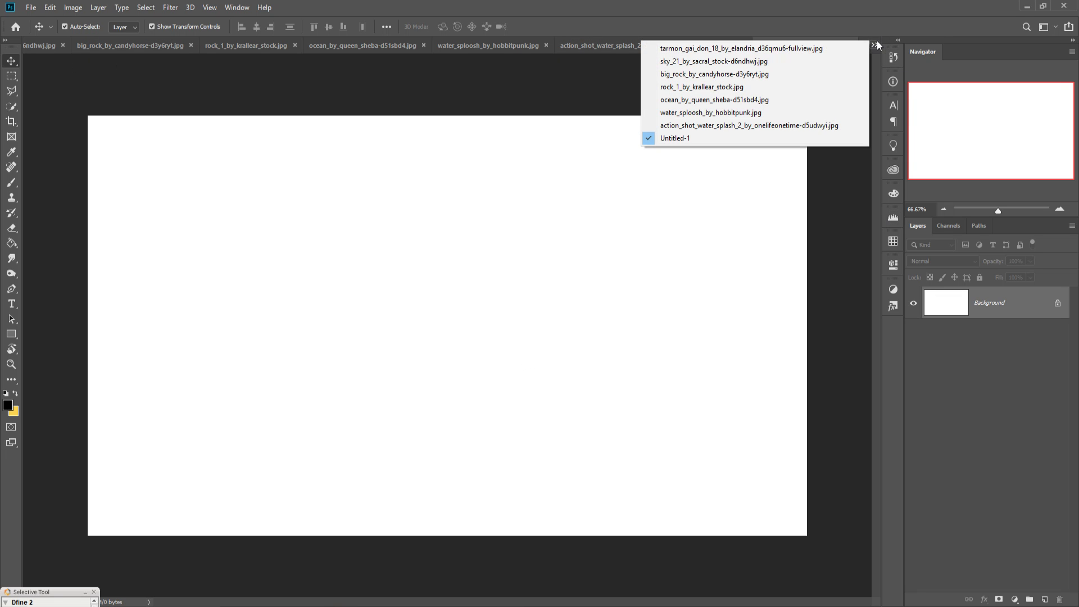
pyautogui.click(702, 99)
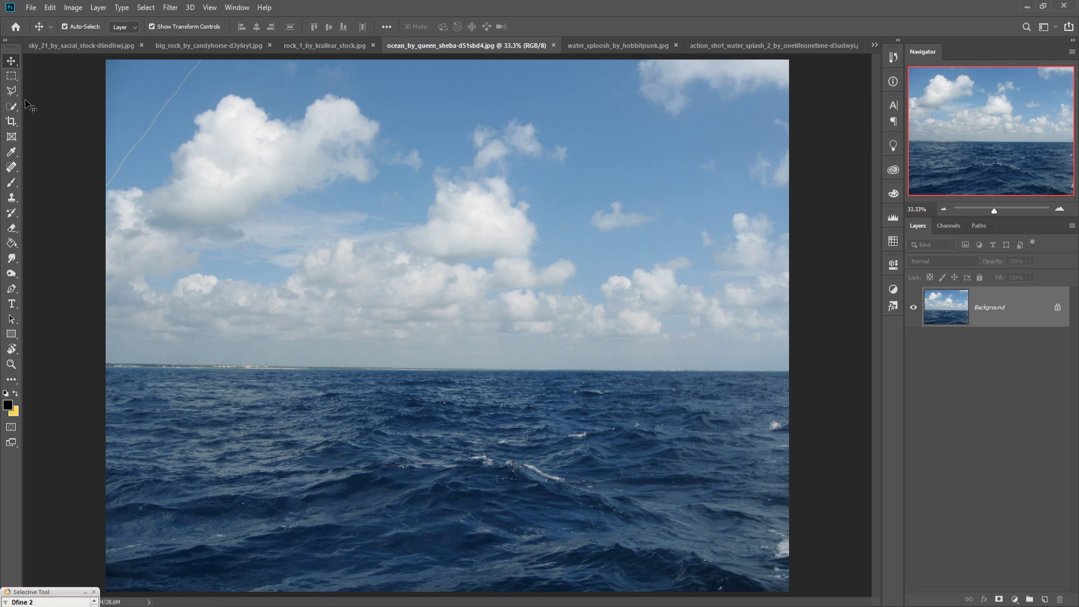
pyautogui.click(11, 106)
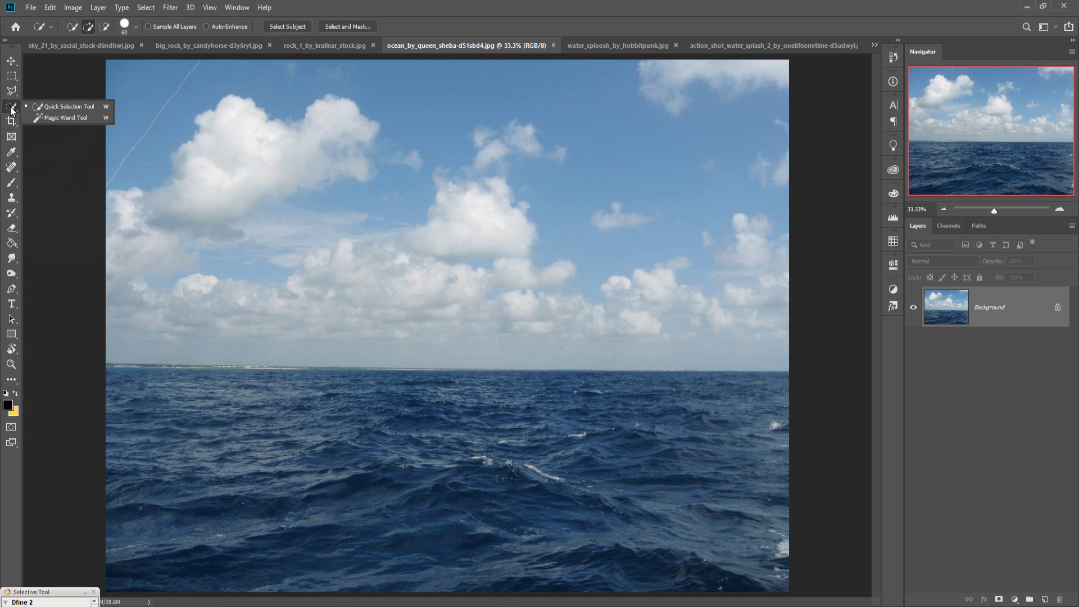
pyautogui.click(44, 106)
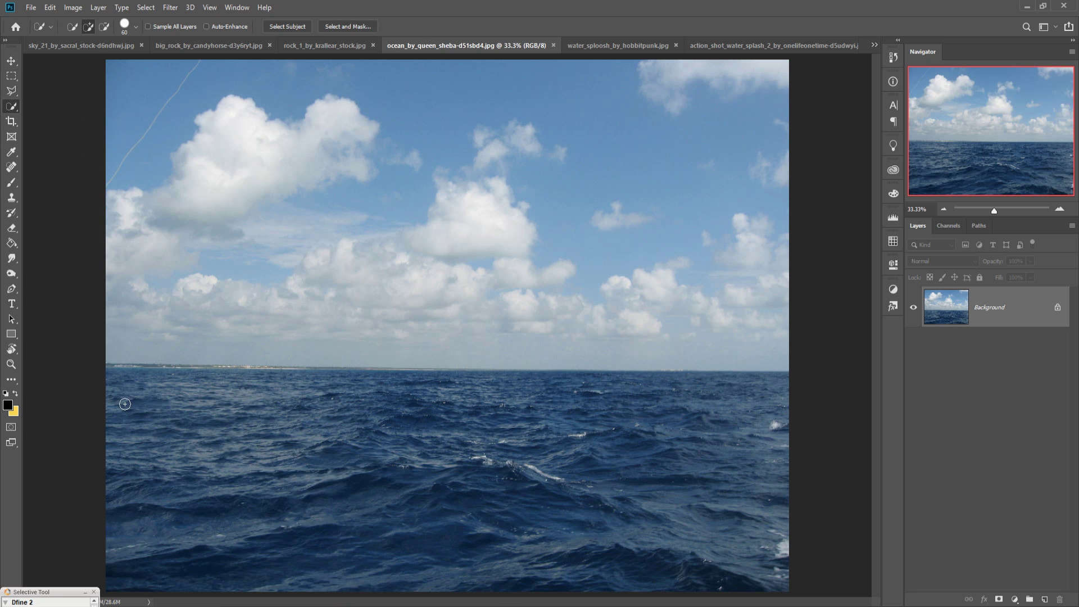
pyautogui.moveTo(625, 443)
pyautogui.mouseDown()
pyautogui.moveTo(786, 442)
pyautogui.moveTo(191, 553)
pyautogui.mouseUp()
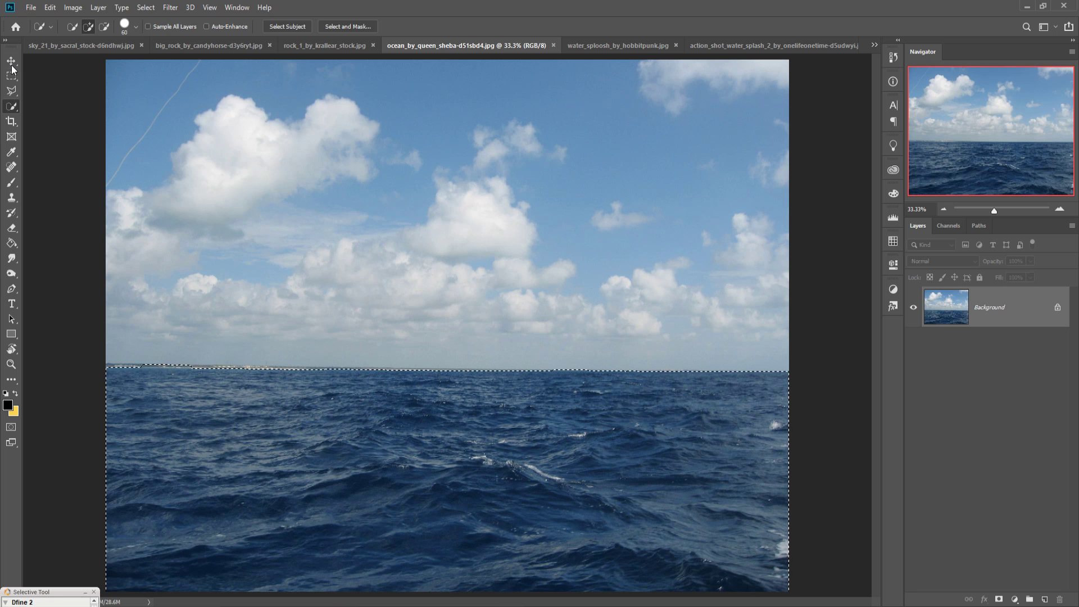
# Float the ocean photo in its own window and copy the selected sea into the Untitled-1 document.
pyautogui.press('v')
pyautogui.moveTo(490, 44); pyautogui.dragTo(534, 101)
pyautogui.moveTo(550, 484); pyautogui.dragTo(388, 381)
# Scale the sea layer to about 52.7% so it spans the full canvas width across the lower half.
pyautogui.hotkey('ctrl', 't')
pyautogui.moveTo(337, 281); pyautogui.dragTo(163, 177)
pyautogui.moveTo(118, 128); pyautogui.dragTo(354, 204)
pyautogui.moveTo(393, 242); pyautogui.dragTo(365, 438)
pyautogui.moveTo(742, 349); pyautogui.dragTo(808, 336)
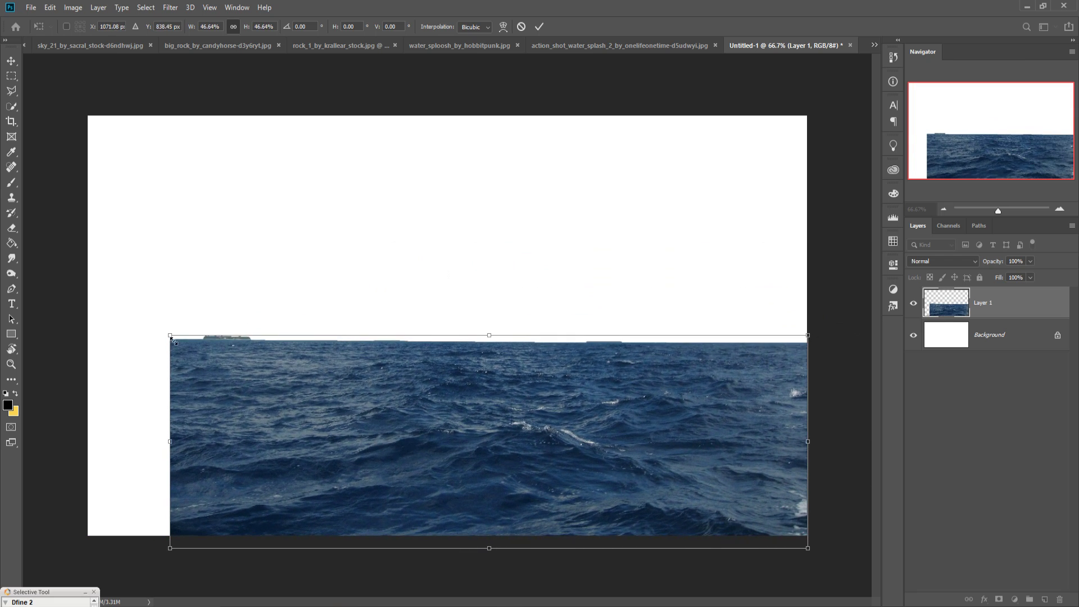
pyautogui.moveTo(169, 336); pyautogui.dragTo(88, 308)
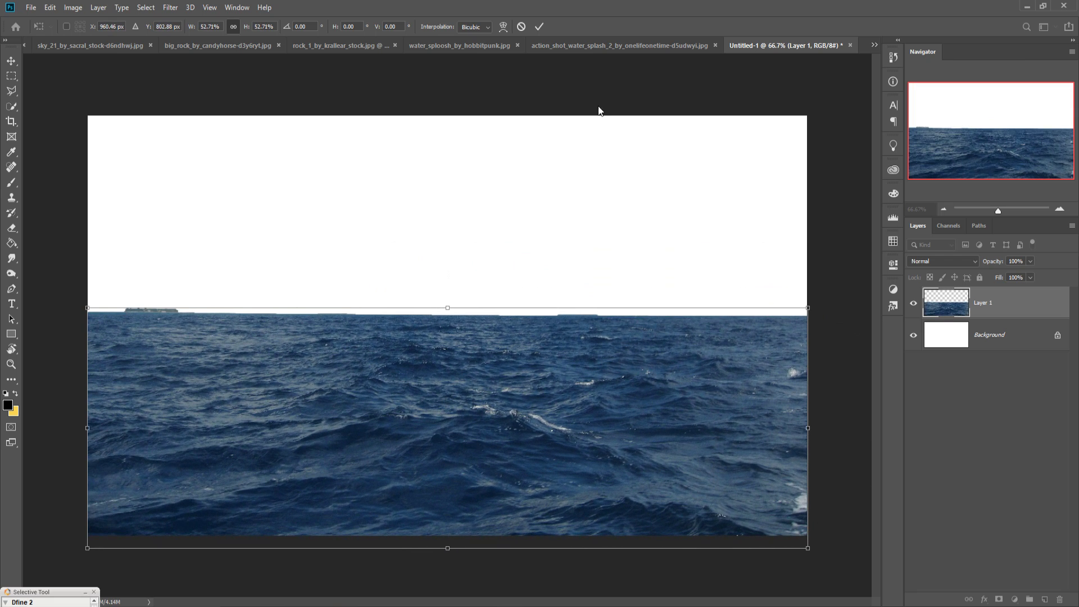
pyautogui.click(539, 27)
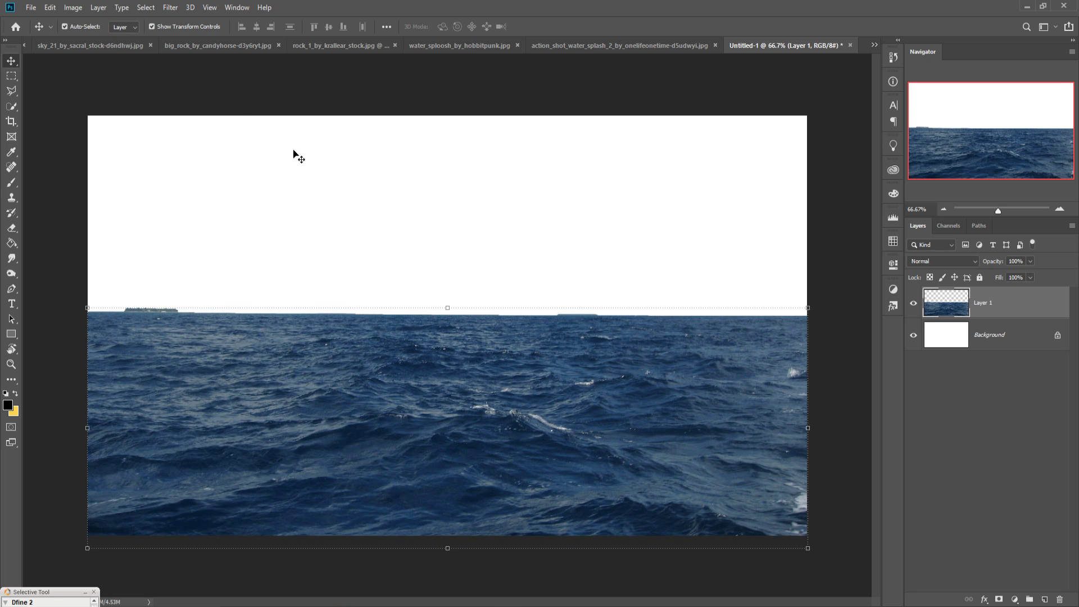
# Select the rock formation in rock_1_by_krallear_stock.jpg with the Quick Selection tool, excluding the forest on both sides.
pyautogui.click(187, 41)
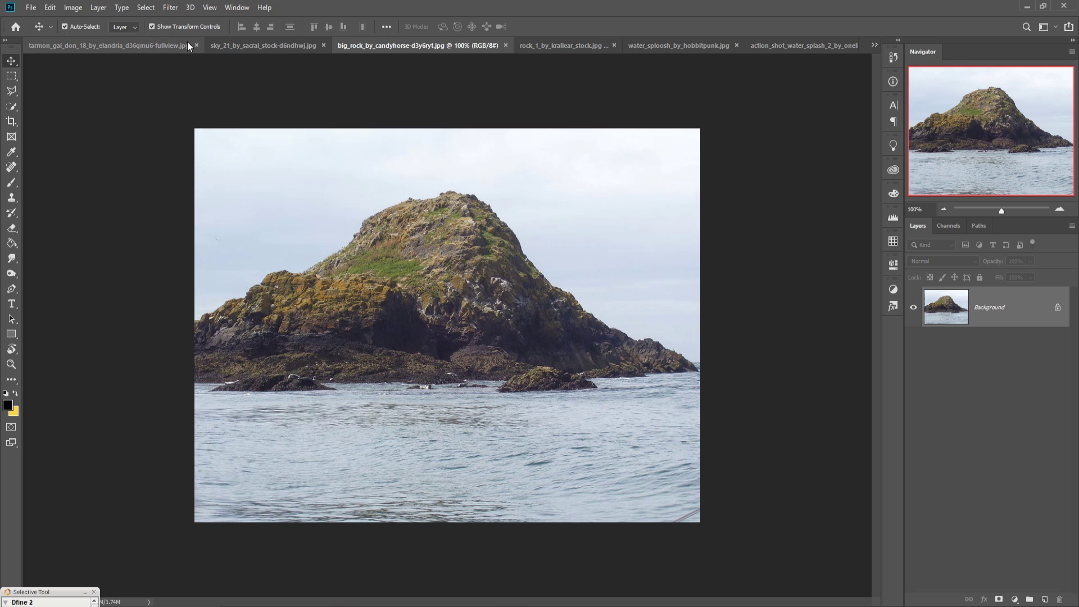
pyautogui.click(265, 47)
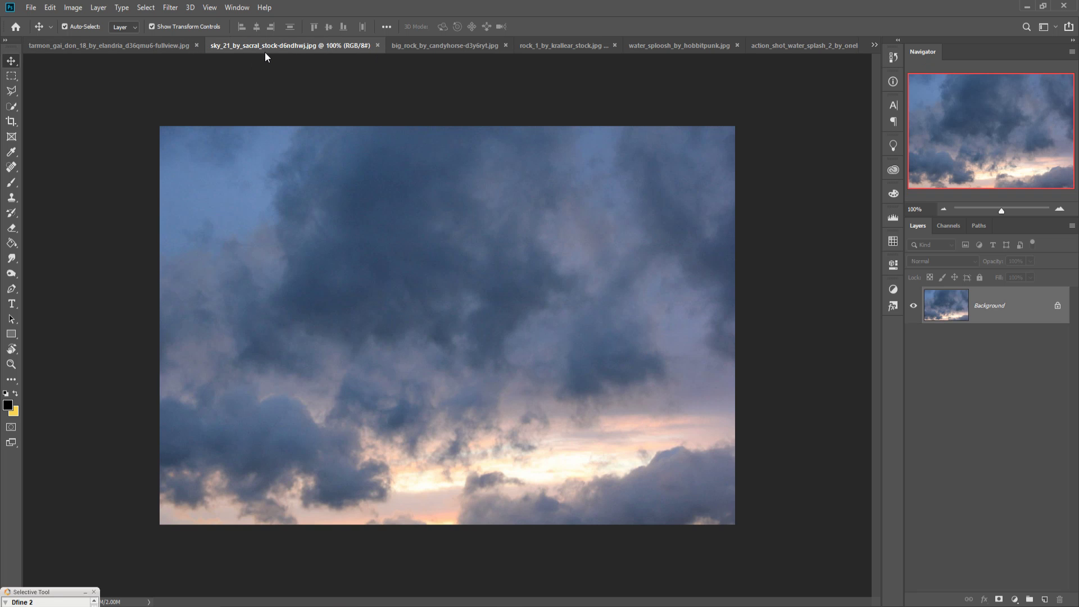
pyautogui.click(553, 47)
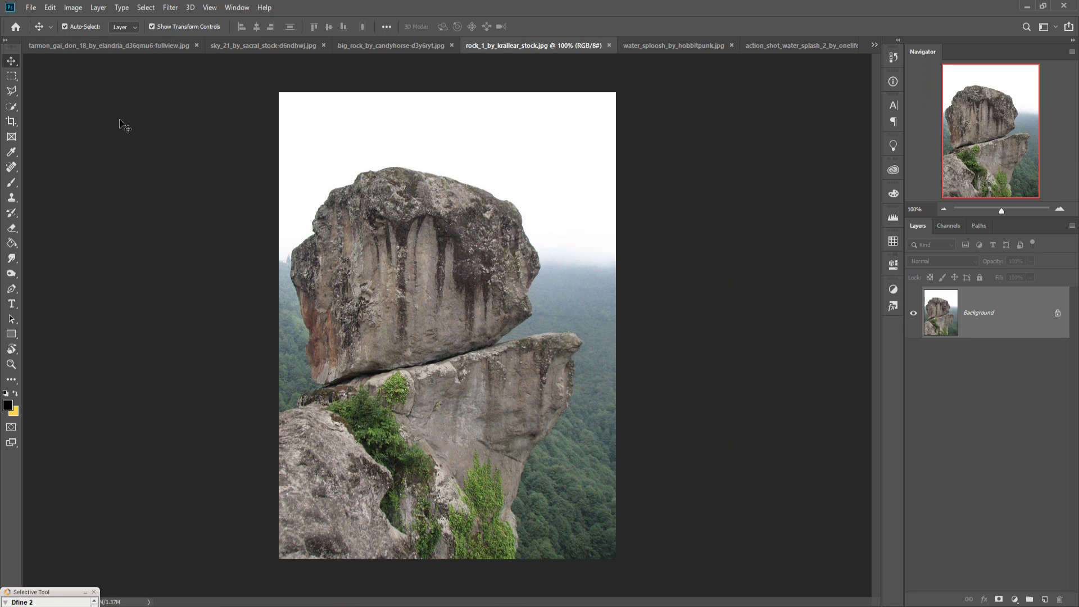
pyautogui.click(12, 106)
pyautogui.click(62, 107)
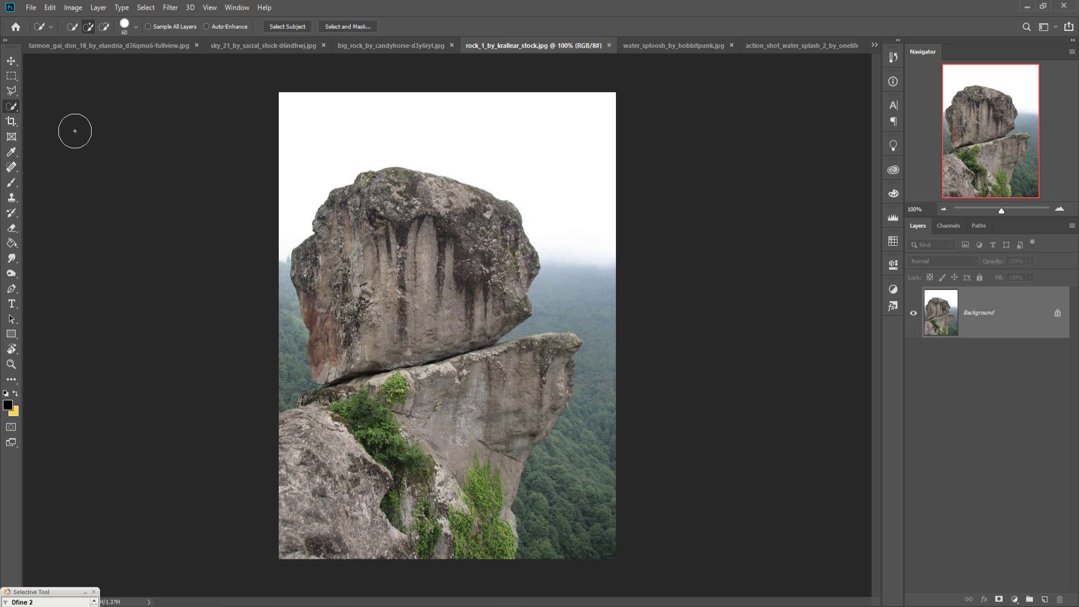
pyautogui.moveTo(491, 251)
pyautogui.mouseDown()
pyautogui.moveTo(378, 252)
pyautogui.moveTo(477, 308)
pyautogui.moveTo(448, 326)
pyautogui.moveTo(451, 354)
pyautogui.moveTo(505, 402)
pyautogui.moveTo(561, 370)
pyautogui.moveTo(390, 437)
pyautogui.moveTo(398, 427)
pyautogui.moveTo(438, 480)
pyautogui.moveTo(495, 484)
pyautogui.mouseUp()
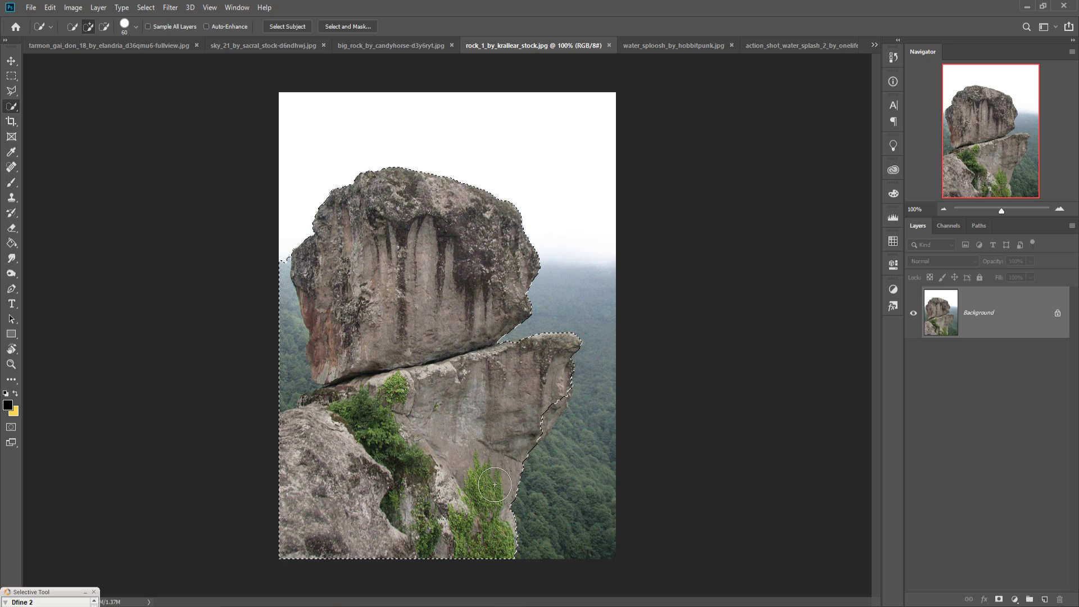
pyautogui.moveTo(252, 241); pyautogui.dragTo(303, 393)
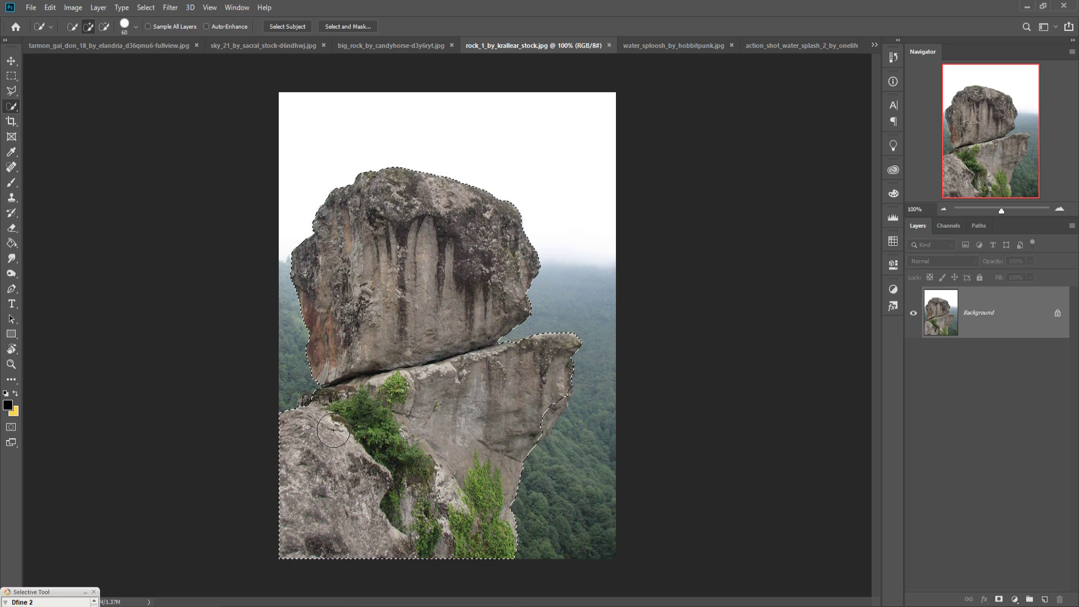
# Float the rock photo in its own window, copy the selected rock into Untitled-1 and minimize the photo.
pyautogui.click(13, 61)
pyautogui.moveTo(529, 43); pyautogui.dragTo(575, 89)
pyautogui.click(874, 45)
pyautogui.click(706, 112)
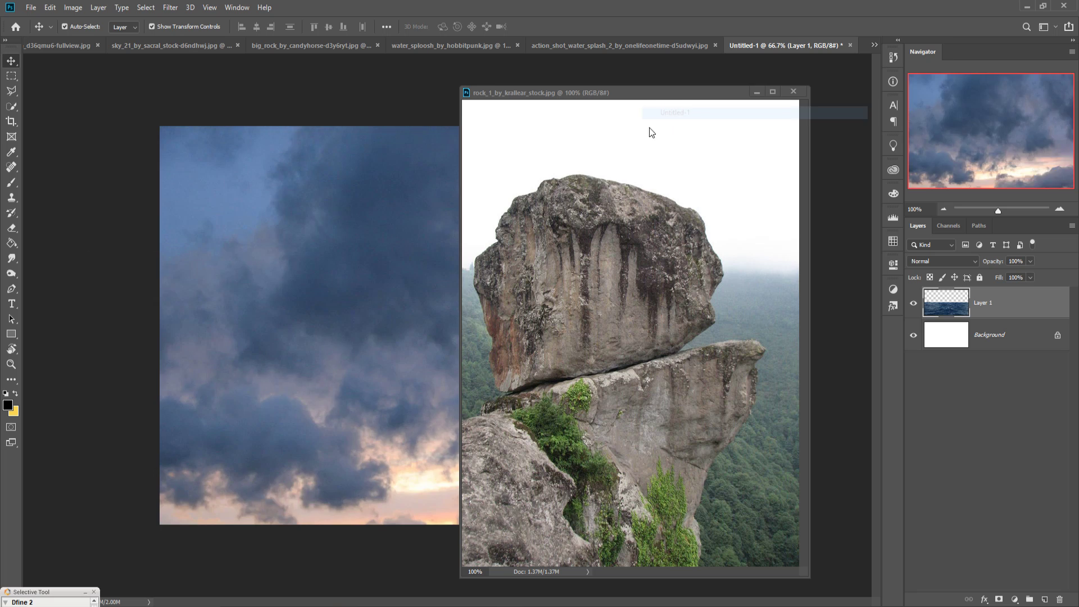
pyautogui.moveTo(649, 90); pyautogui.dragTo(715, 85)
pyautogui.moveTo(684, 267); pyautogui.dragTo(464, 264)
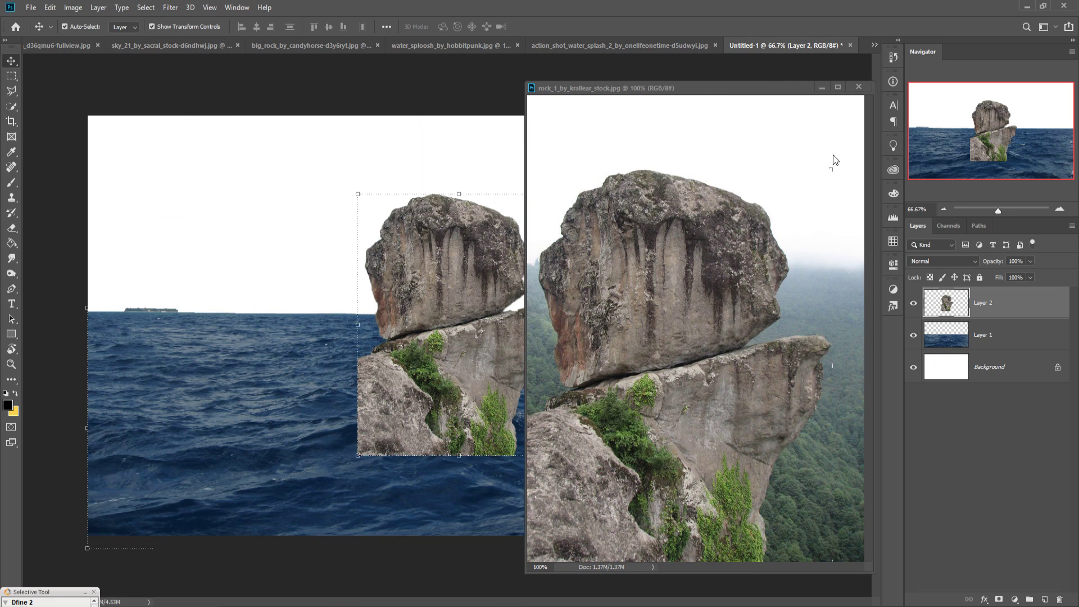
pyautogui.click(820, 87)
# Enlarge the rock and place it mid-canvas, with its top just above the horizon and its base beyond the lower edge.
pyautogui.moveTo(456, 307); pyautogui.dragTo(445, 347)
pyautogui.moveTo(553, 502); pyautogui.dragTo(655, 587)
pyautogui.moveTo(557, 446); pyautogui.dragTo(531, 500)
pyautogui.moveTo(497, 437); pyautogui.dragTo(491, 444)
pyautogui.click(540, 26)
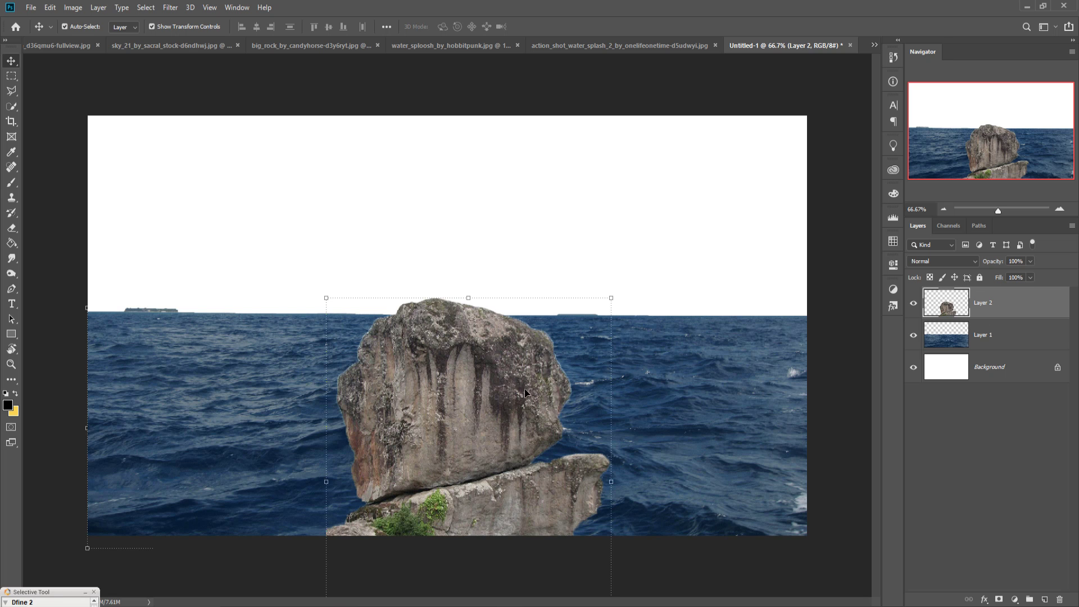
# Add a layer mask to the rock and paint its lower part away with a soft black 300 px brush, blending it into the sea.
pyautogui.click(1000, 600)
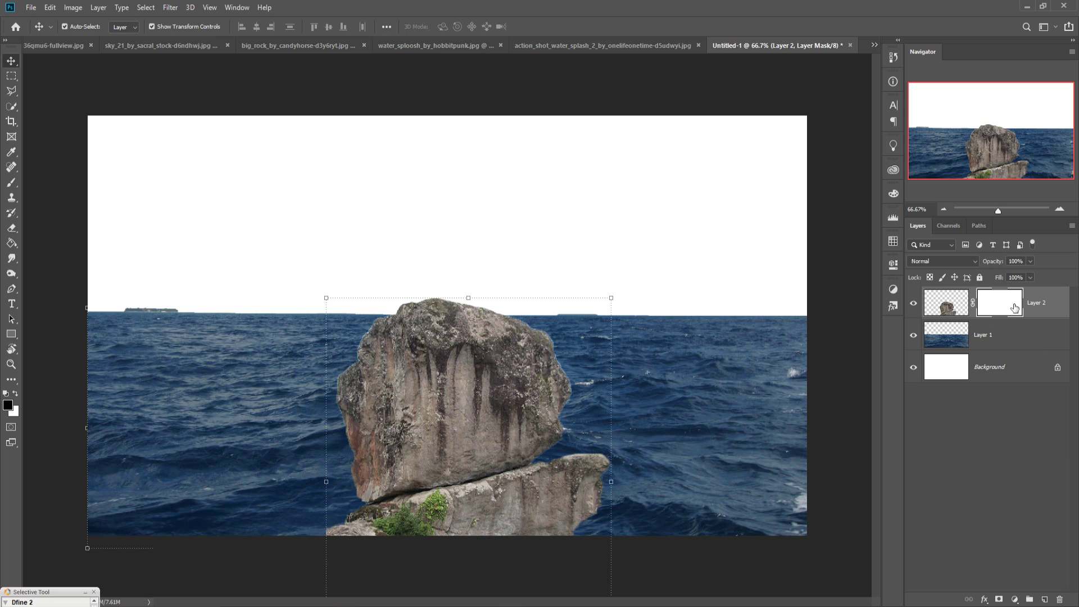
pyautogui.moveTo(12, 183); pyautogui.dragTo(37, 184)
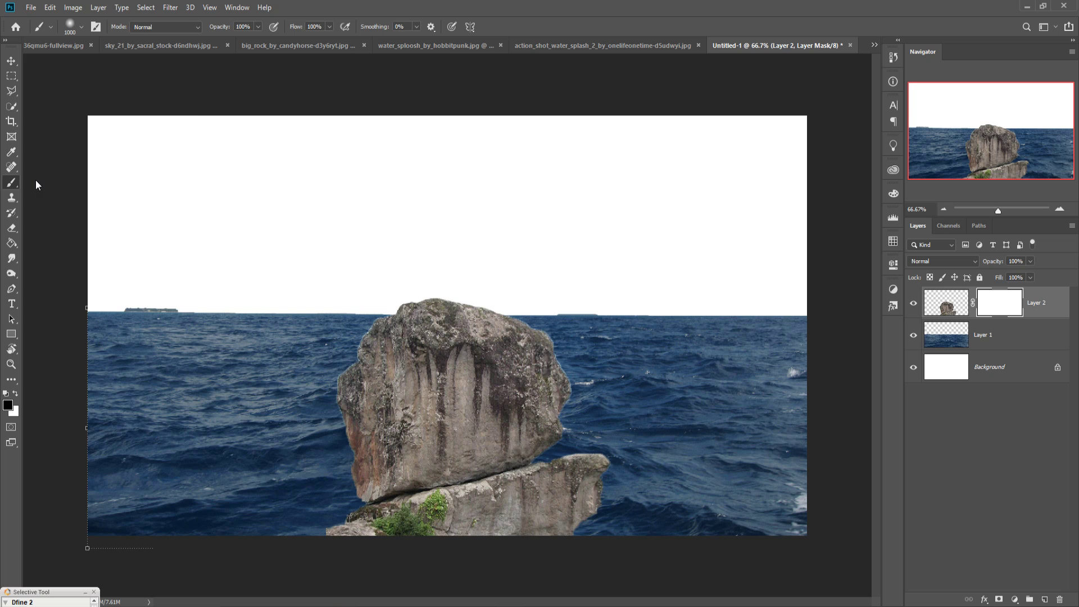
pyautogui.press('[')
pyautogui.press('[')
pyautogui.press('[')
pyautogui.press('[')
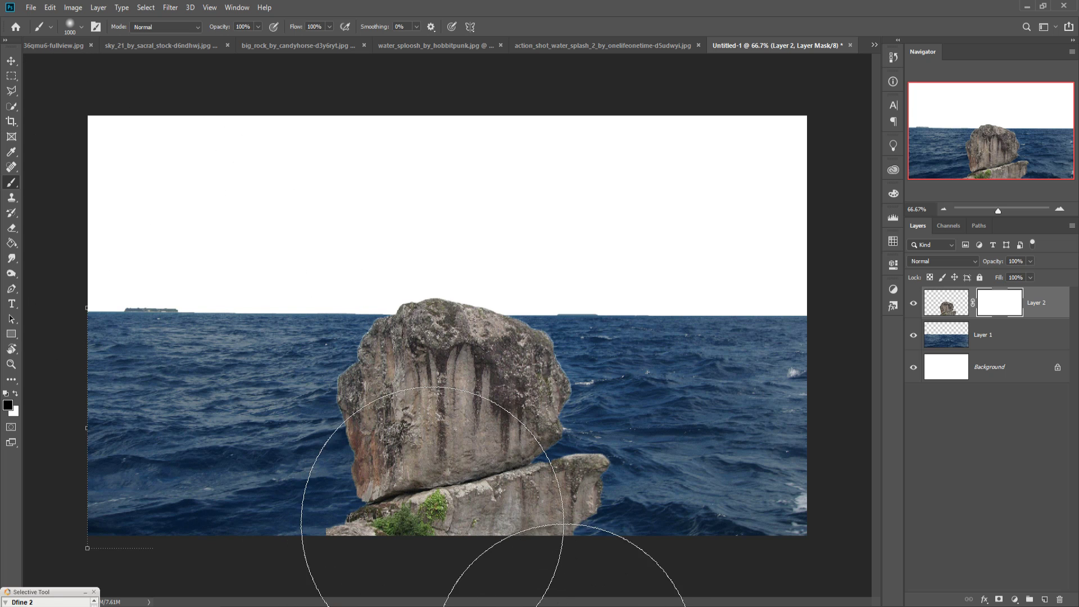
pyautogui.press('[')
pyautogui.press('[')
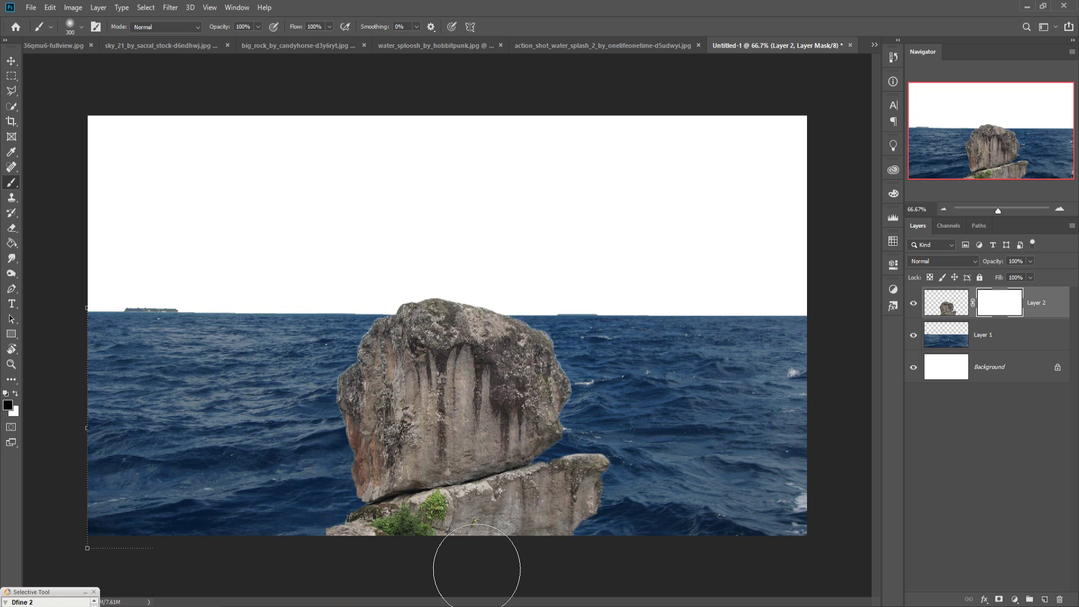
pyautogui.moveTo(320, 571)
pyautogui.mouseDown()
pyautogui.moveTo(402, 577)
pyautogui.moveTo(339, 534)
pyautogui.moveTo(264, 532)
pyautogui.moveTo(580, 534)
pyautogui.mouseUp()
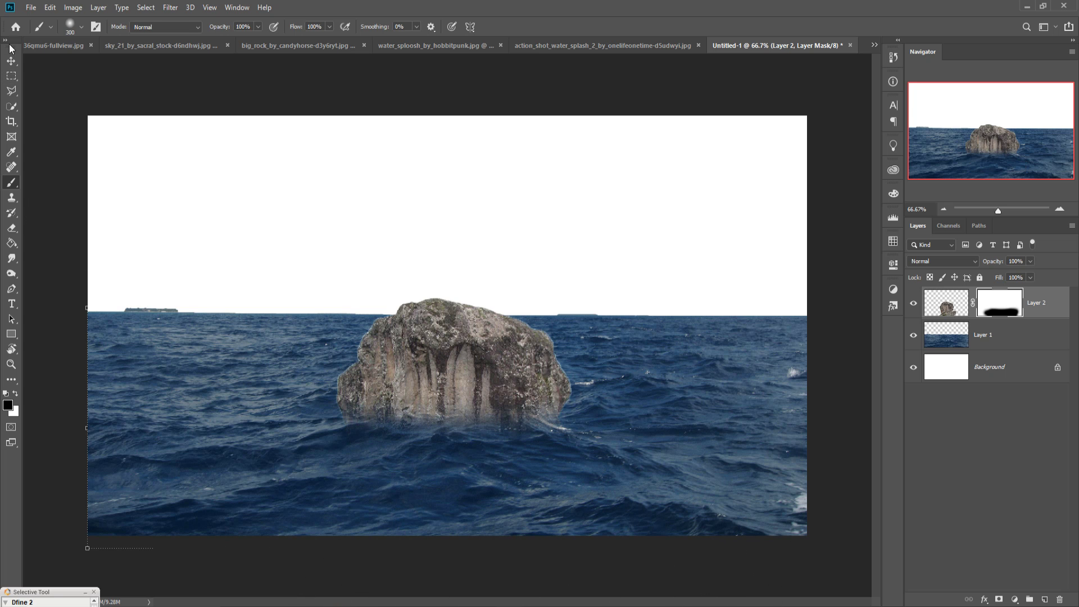
# Apply Color Balance to the rock layer's image, shifting the midtones to +28 blue and slightly toward red.
pyautogui.click(10, 62)
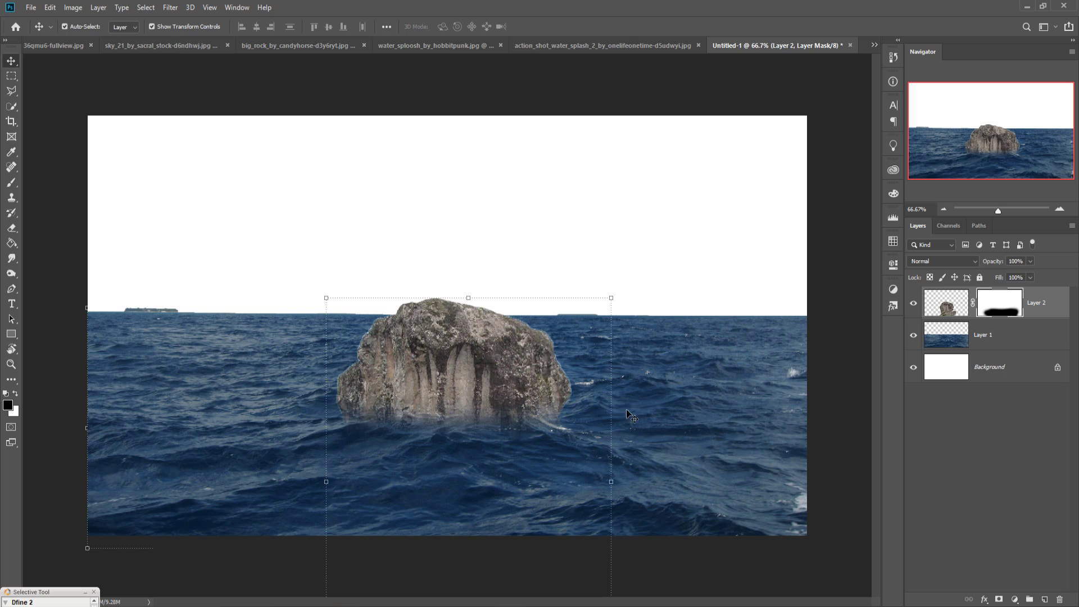
pyautogui.click(74, 8)
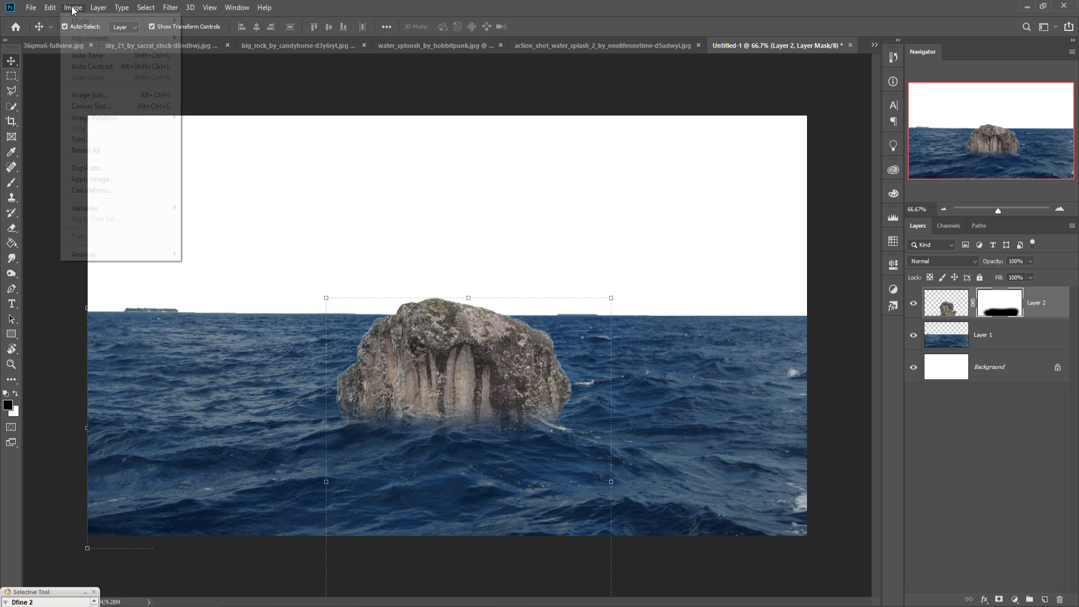
pyautogui.moveTo(79, 26)
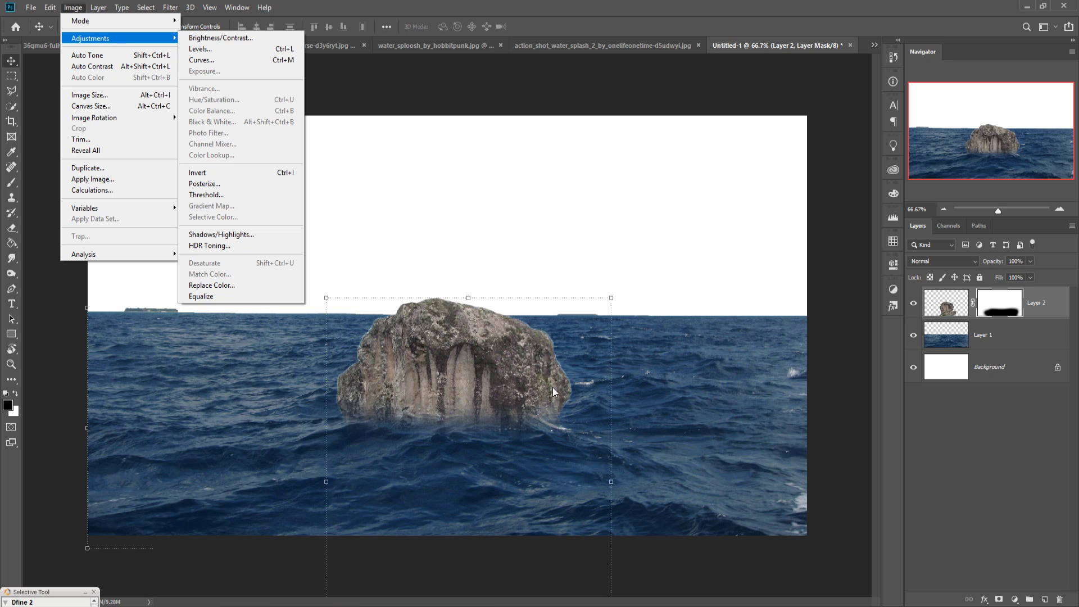
pyautogui.click(949, 303)
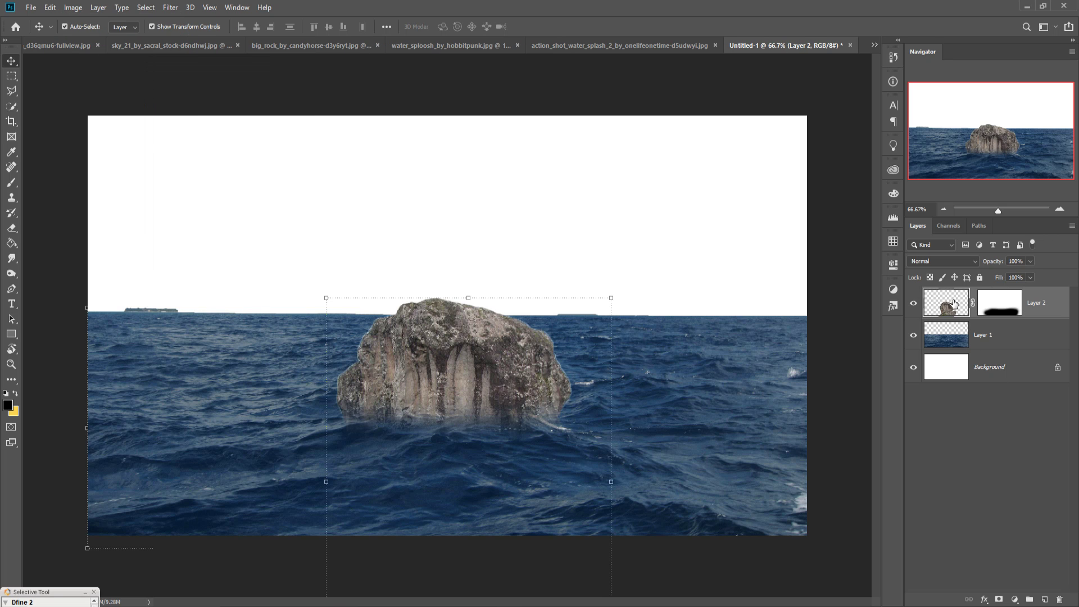
pyautogui.click(72, 8)
pyautogui.moveTo(84, 38)
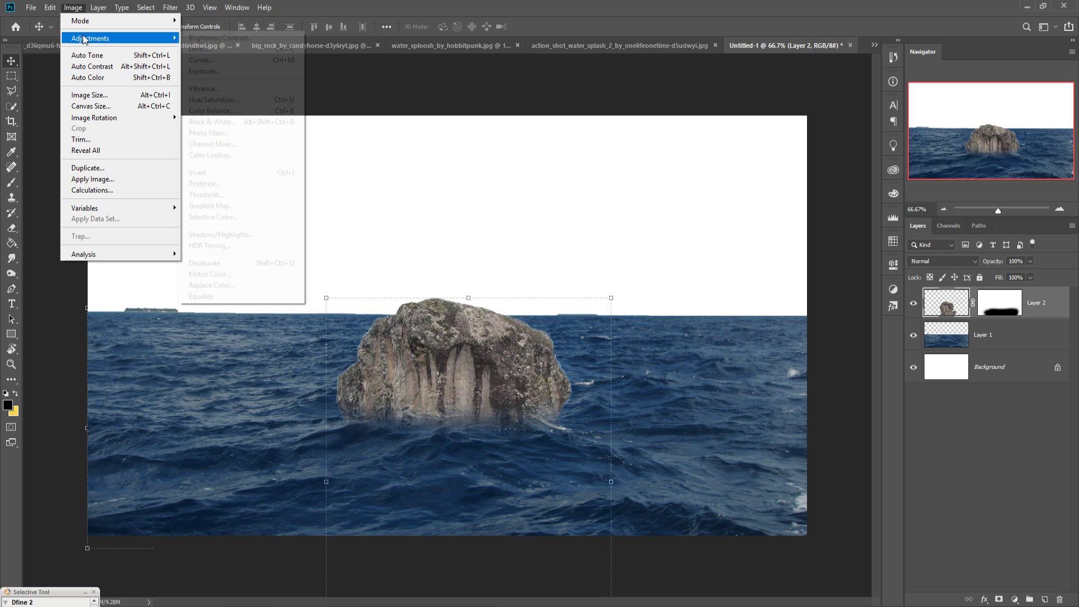
pyautogui.click(214, 117)
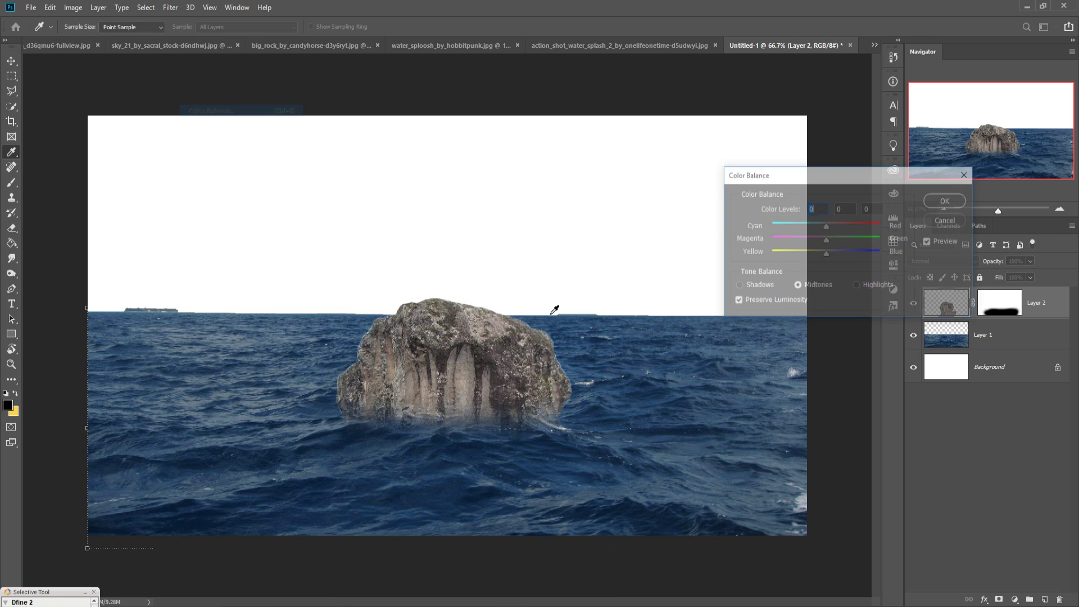
pyautogui.moveTo(824, 254); pyautogui.dragTo(842, 251)
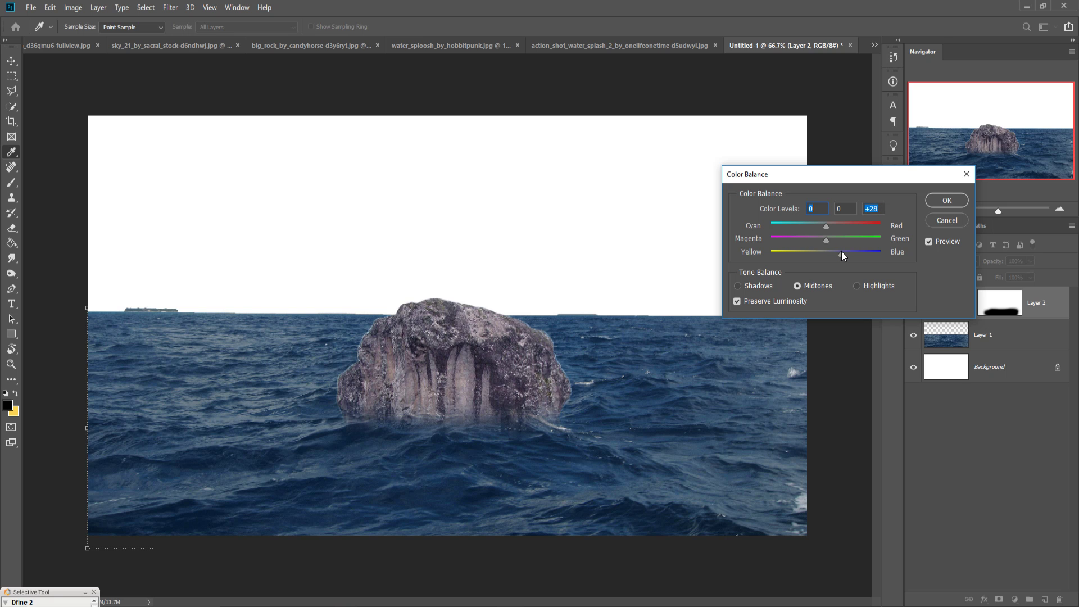
pyautogui.click(833, 224)
pyautogui.click(944, 202)
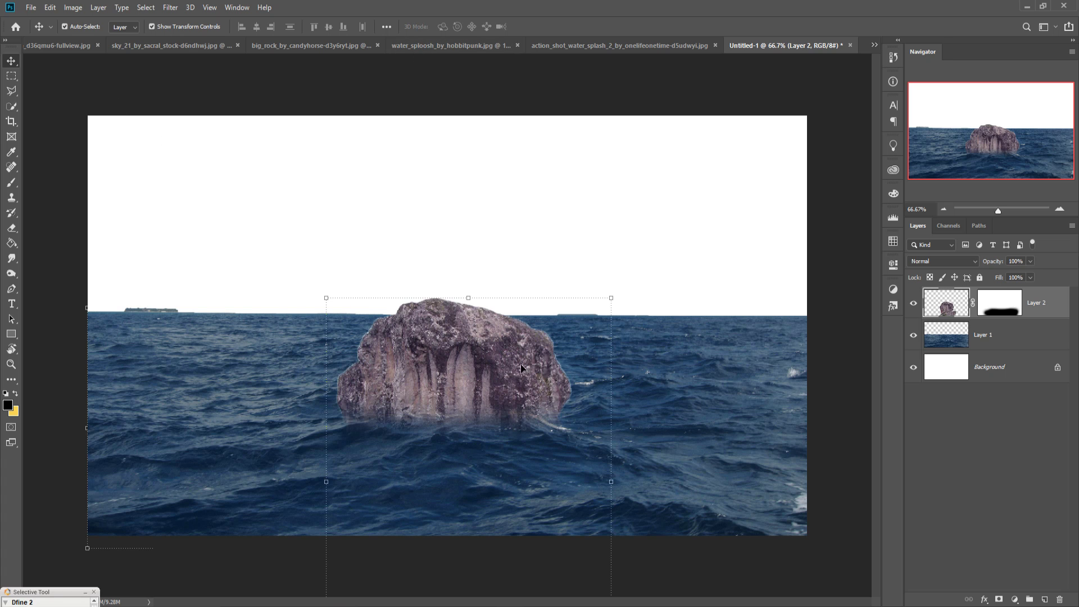
# Float the document with the cut-out woman and flag, copy her into Untitled-1 and minimize the source window.
pyautogui.click(875, 44)
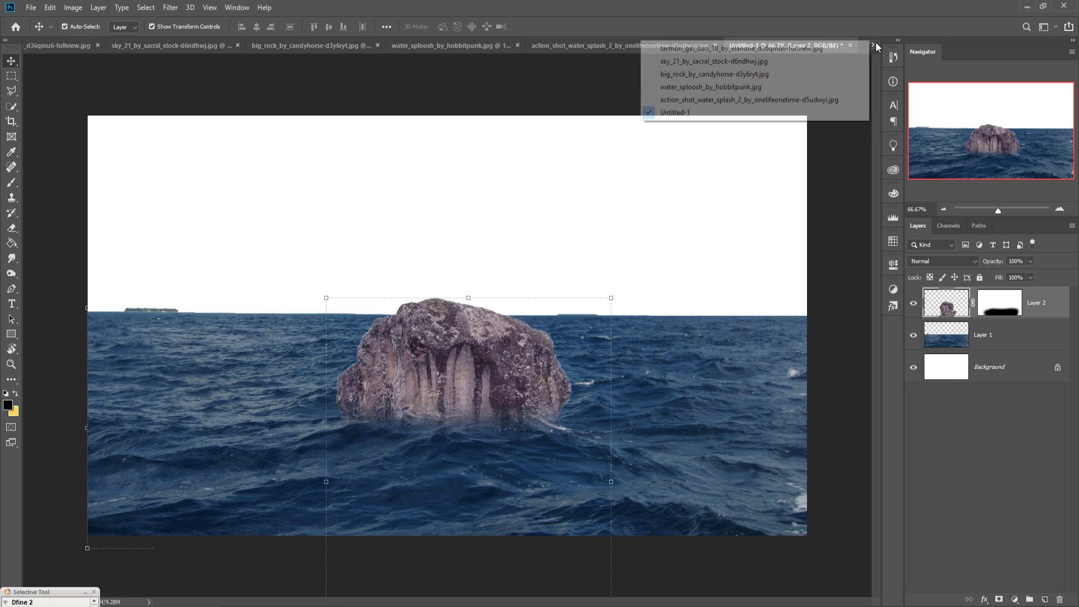
pyautogui.click(784, 47)
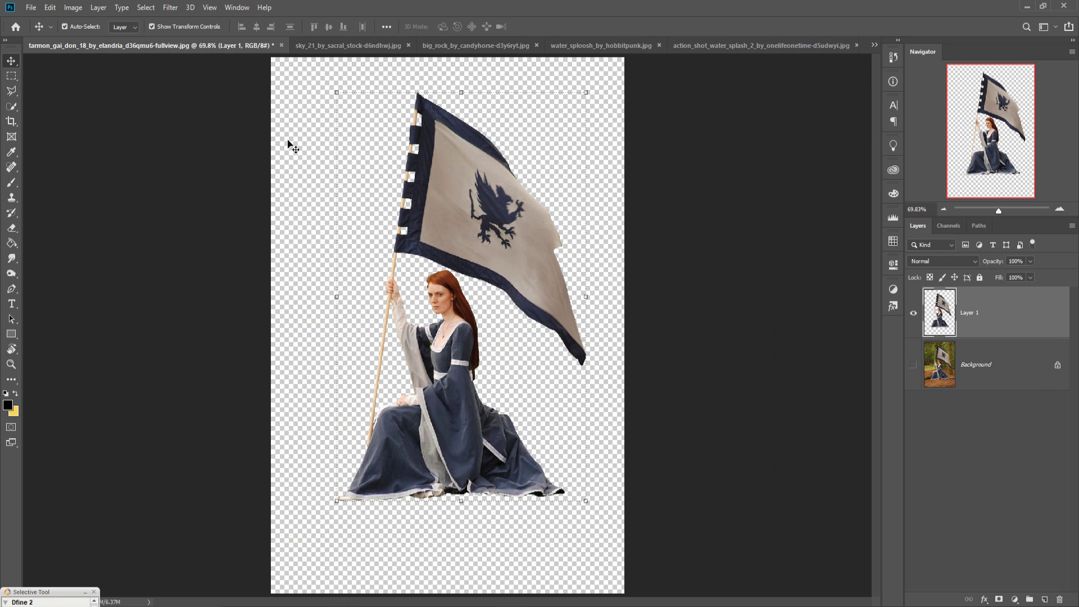
pyautogui.moveTo(133, 44); pyautogui.dragTo(719, 134)
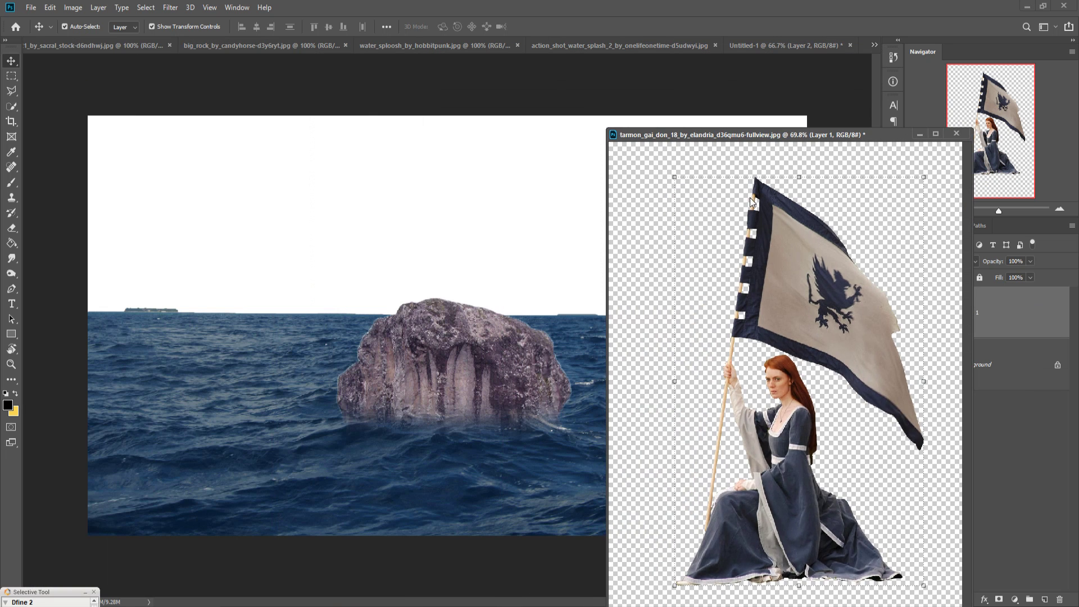
pyautogui.moveTo(777, 295); pyautogui.dragTo(512, 250)
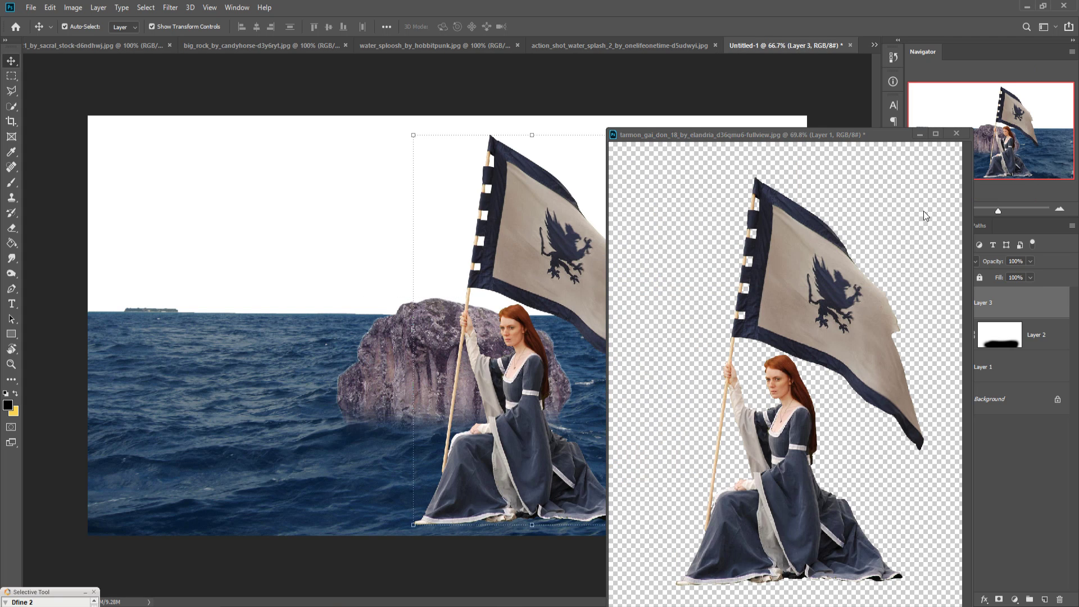
pyautogui.click(919, 134)
# Scale the woman with the flag down to about 53% and seat her on top of the rock.
pyautogui.moveTo(528, 387); pyautogui.dragTo(474, 324)
pyautogui.moveTo(607, 73); pyautogui.dragTo(503, 265)
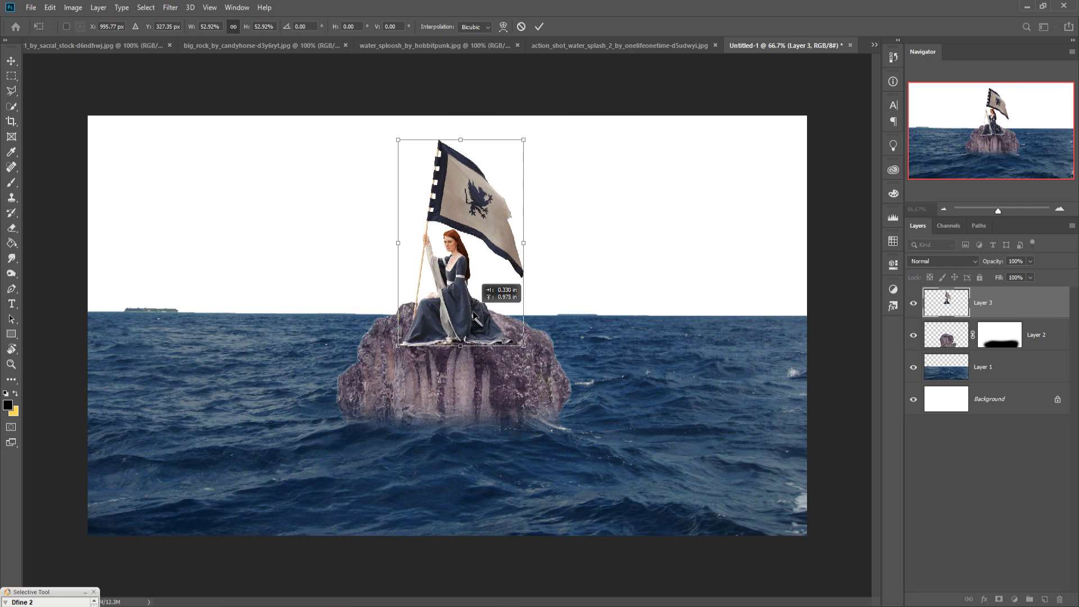
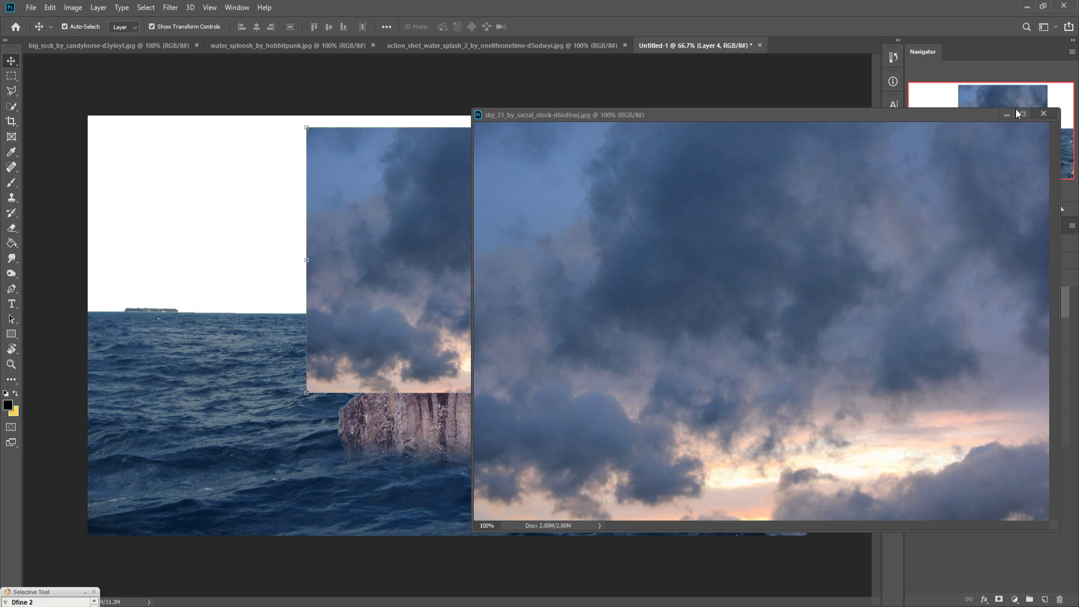
# Minimize the sky source window and scale the copied sky to about 188%, covering the full width of the canvas.
pyautogui.click(1016, 112)
pyautogui.moveTo(525, 161); pyautogui.dragTo(492, 147)
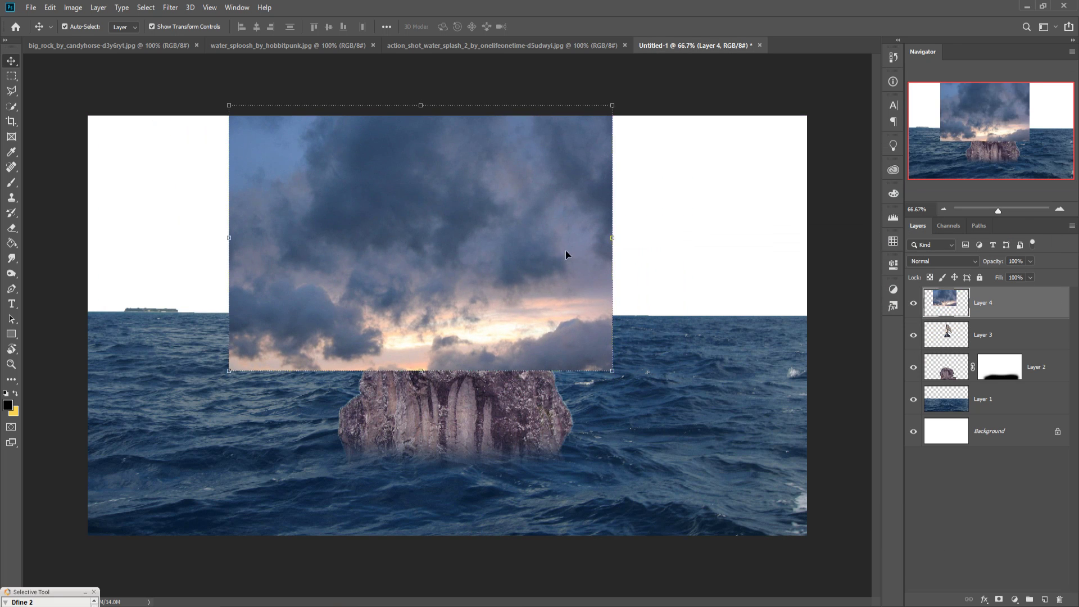
pyautogui.moveTo(612, 371); pyautogui.dragTo(783, 489)
pyautogui.moveTo(235, 113); pyautogui.dragTo(64, 57)
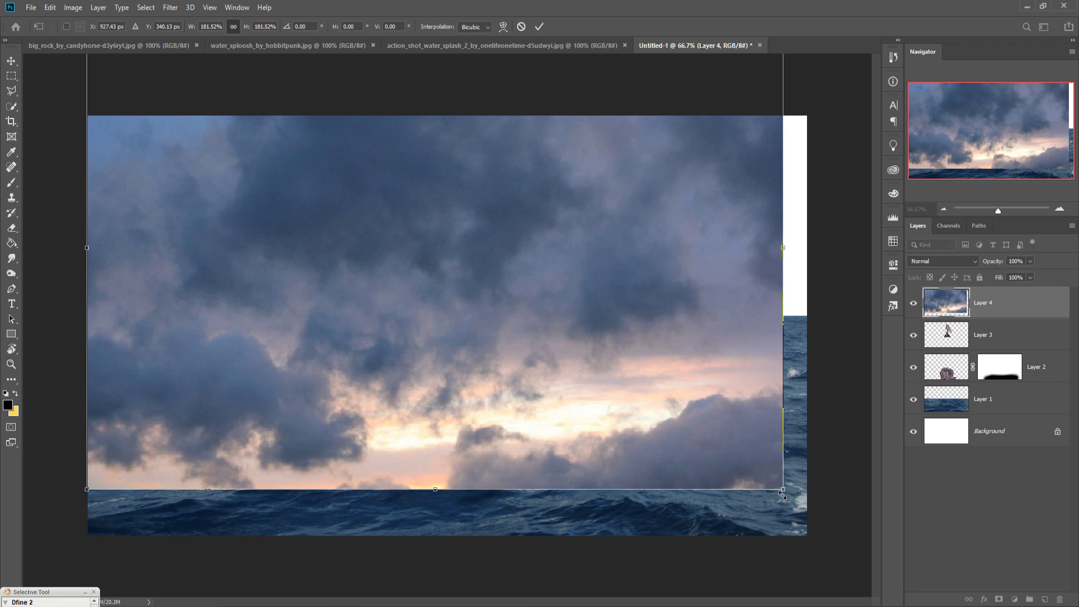
pyautogui.moveTo(783, 488); pyautogui.dragTo(809, 503)
pyautogui.moveTo(739, 450); pyautogui.dragTo(740, 445)
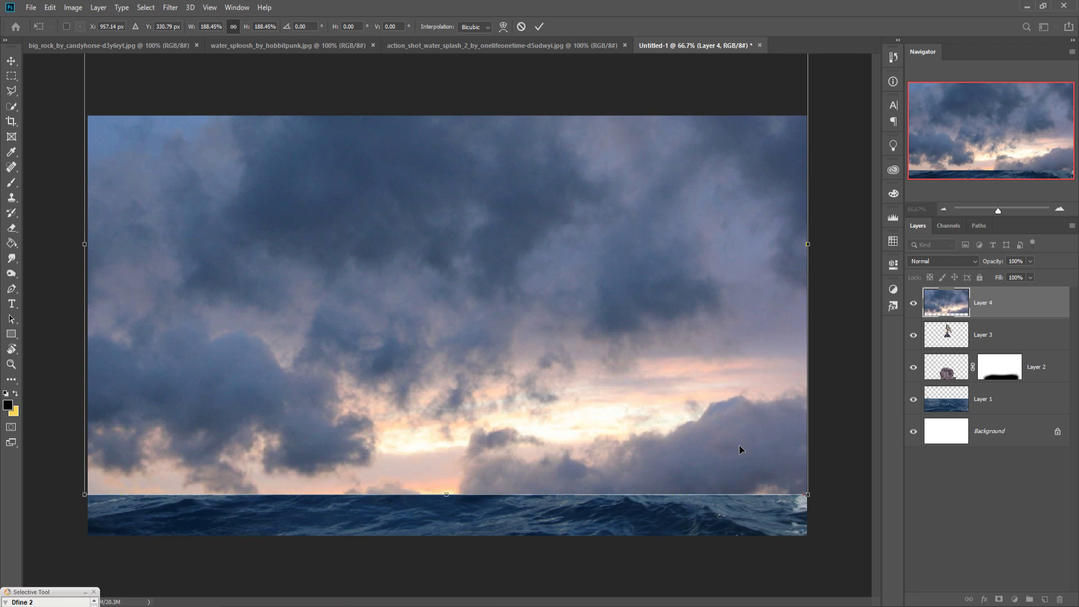
pyautogui.click(540, 27)
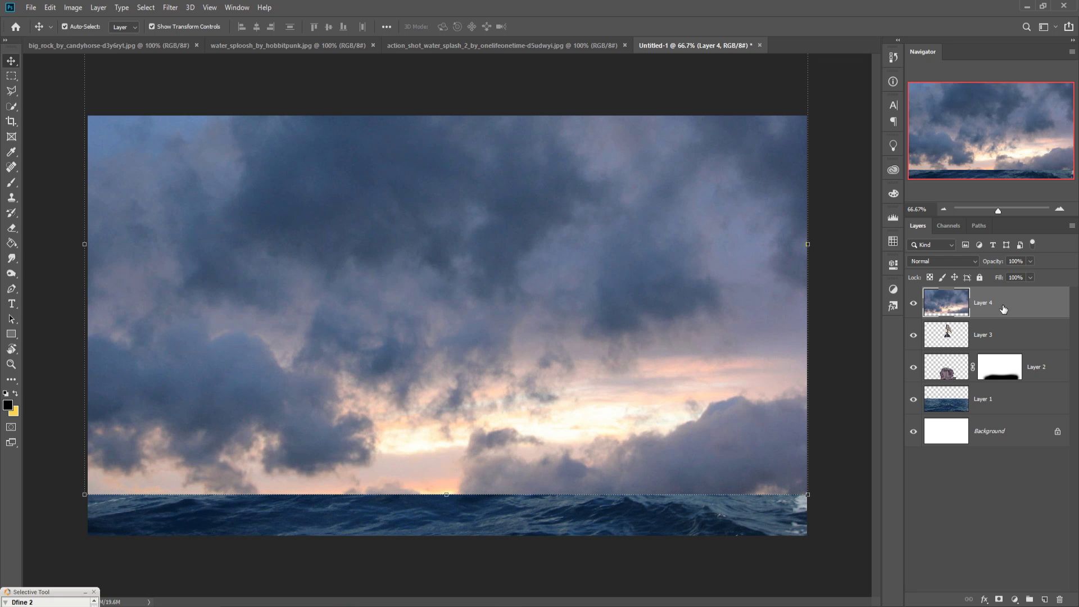
# Move the sky layer directly beneath the sea layer and raise the sky until its sunset glow meets the horizon.
pyautogui.moveTo(1004, 310); pyautogui.dragTo(1008, 407)
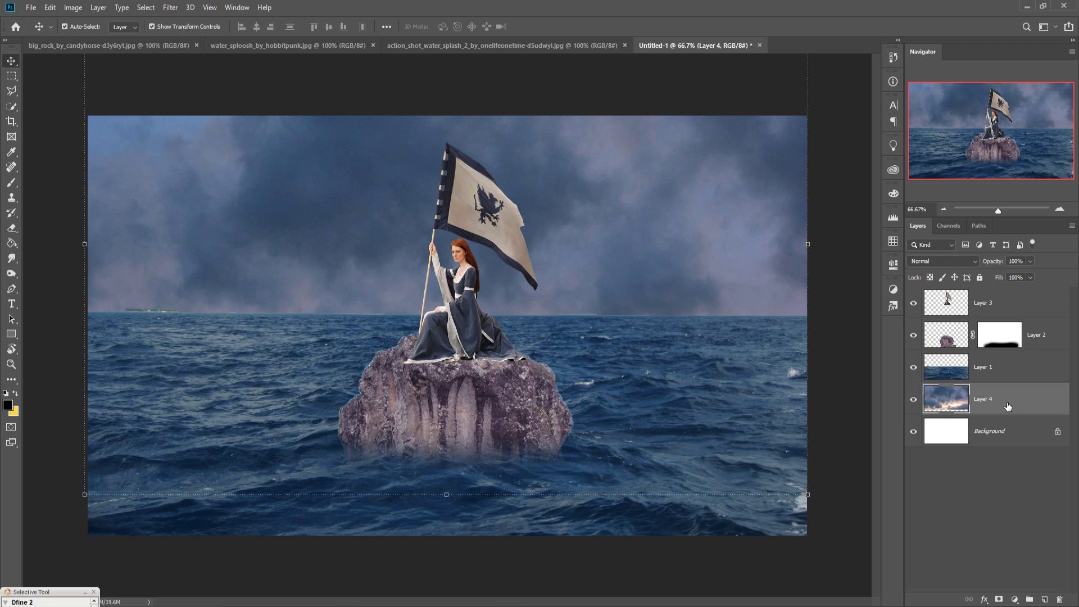
pyautogui.moveTo(662, 249)
pyautogui.mouseDown()
pyautogui.moveTo(661, 184)
pyautogui.moveTo(660, 248)
pyautogui.mouseUp()
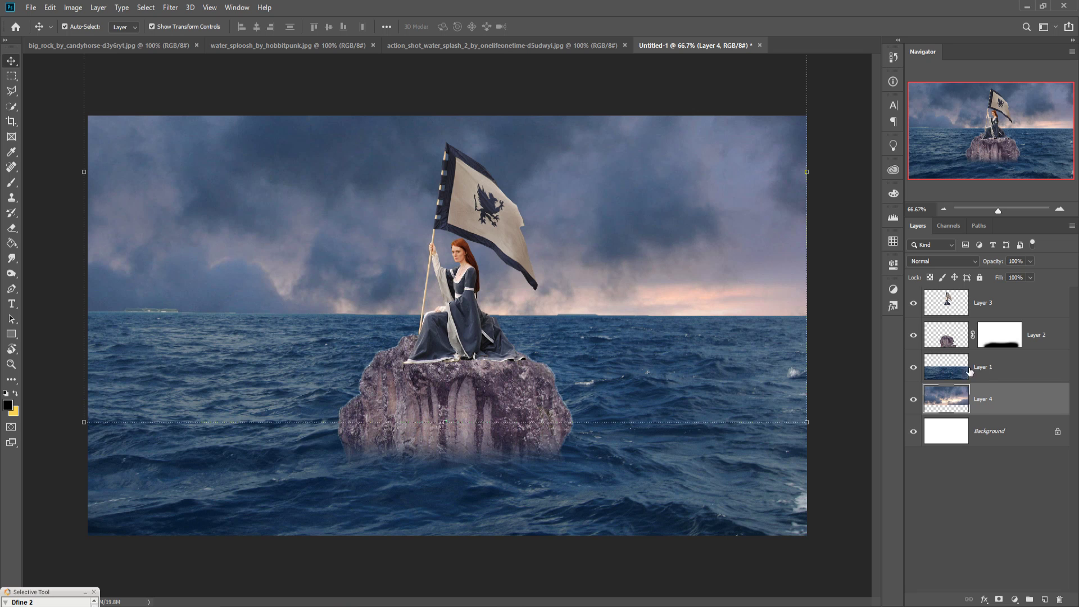
# Add a layer mask to the sea layer and paint along the horizon with a soft black 90 px brush, blending sea into sky.
pyautogui.click(993, 371)
pyautogui.click(999, 599)
pyautogui.press('g')
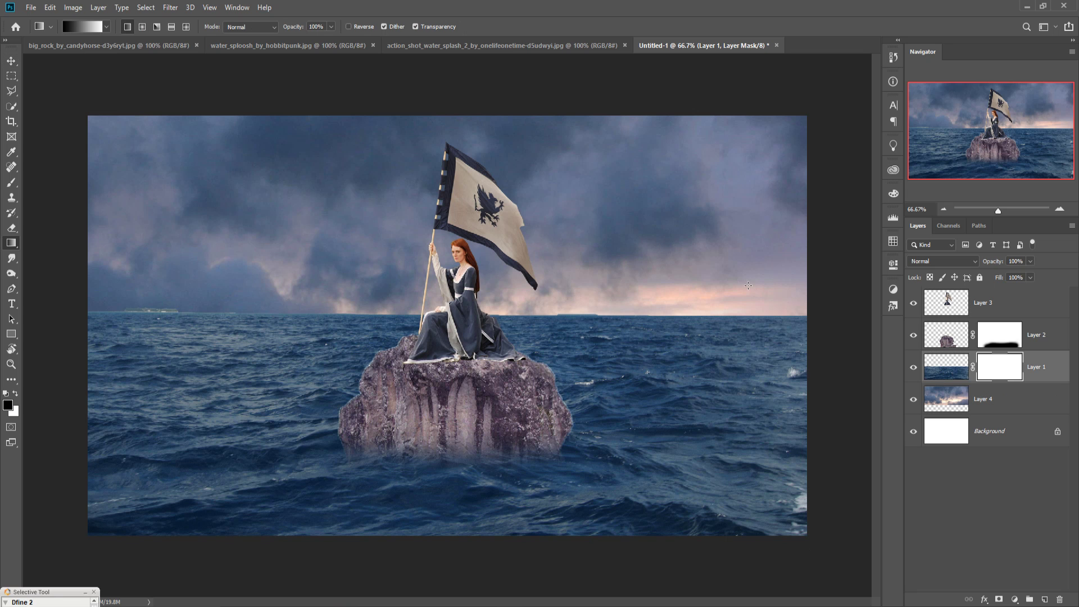
pyautogui.click(11, 60)
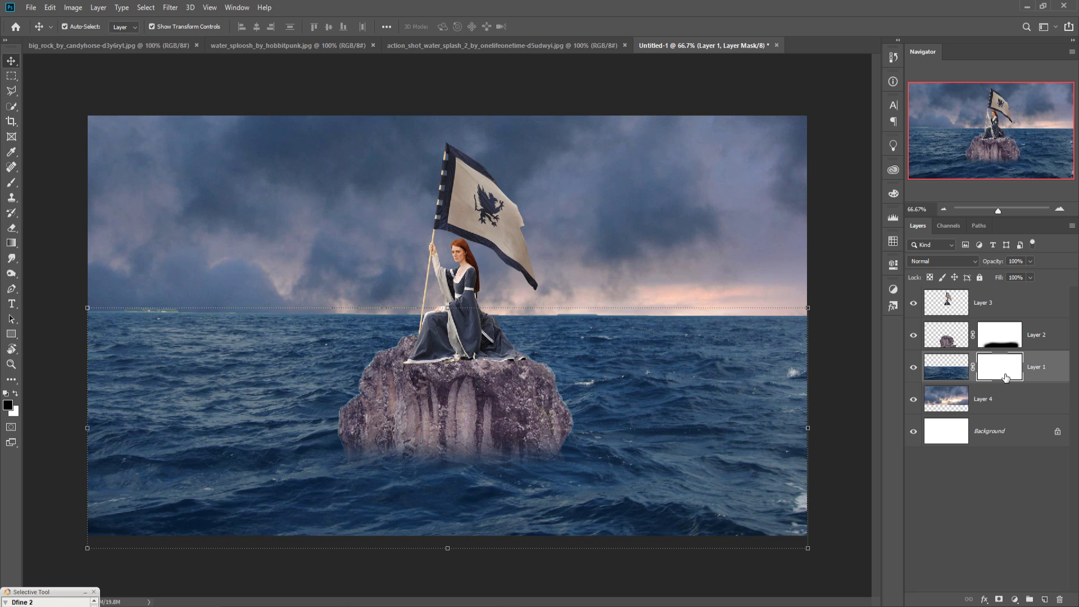
pyautogui.click(11, 182)
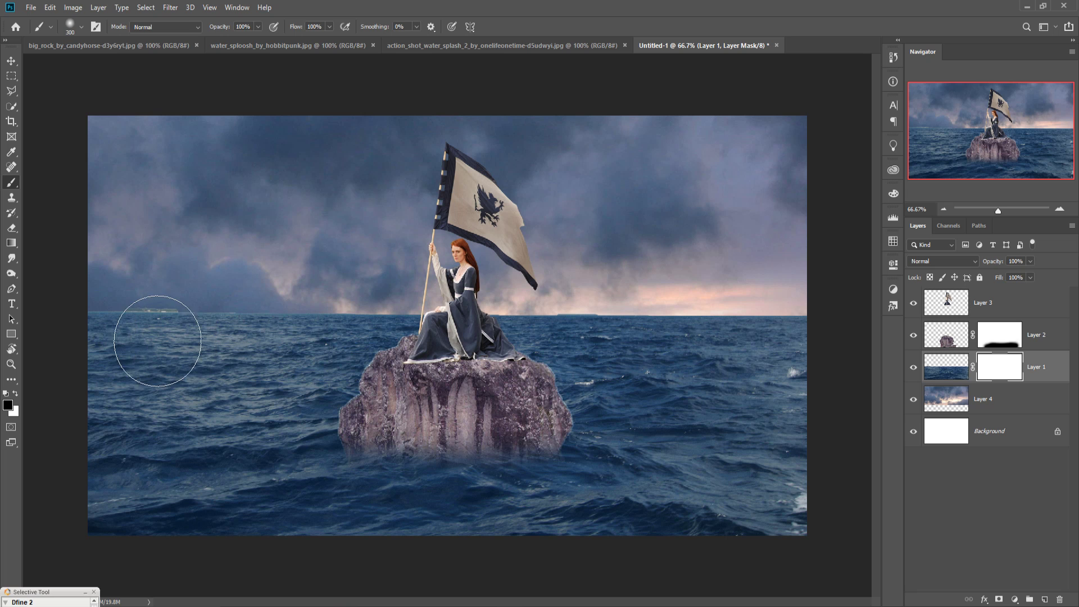
pyautogui.press('[')
pyautogui.press('[')
pyautogui.press('[')
pyautogui.press('[')
pyautogui.press('[')
pyautogui.press('[')
pyautogui.press('[')
pyautogui.moveTo(102, 320); pyautogui.dragTo(815, 326)
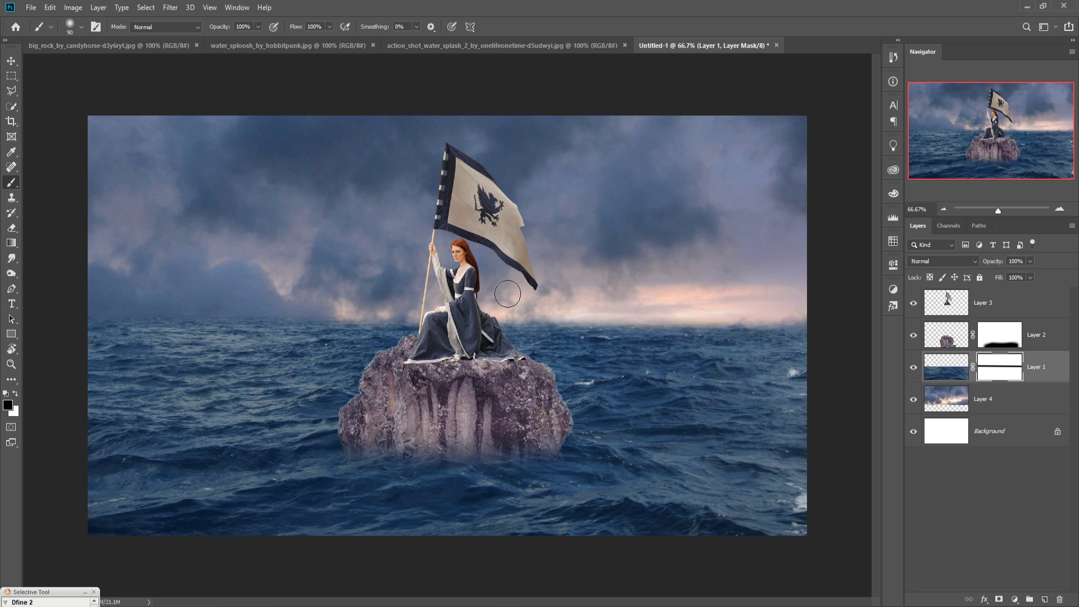
pyautogui.press('v')
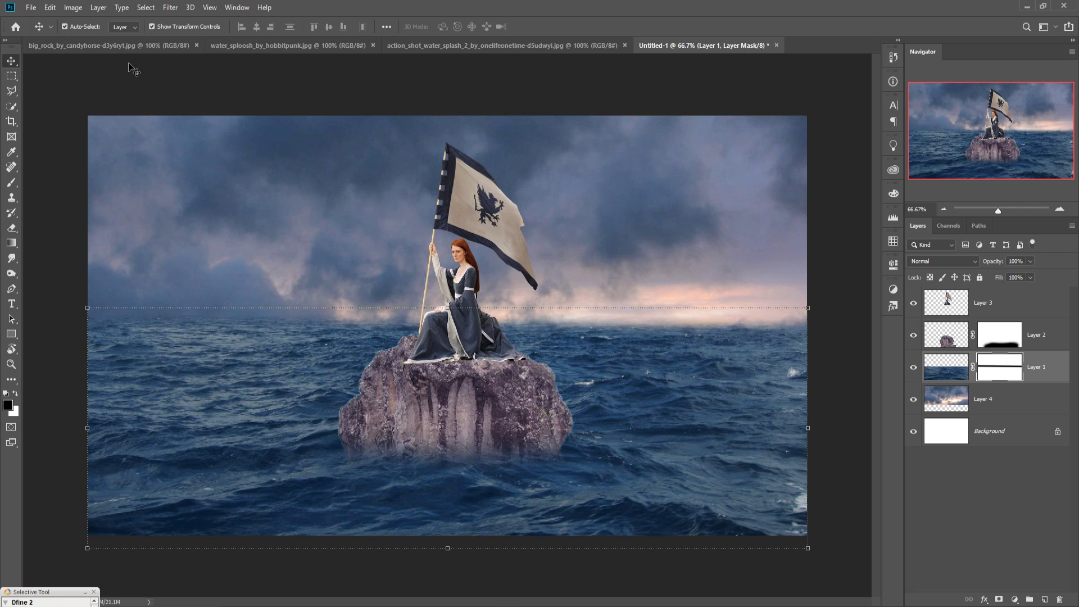
# Open the big_rock document and select the whole rocky island with the Quick Selection tool.
pyautogui.click(125, 45)
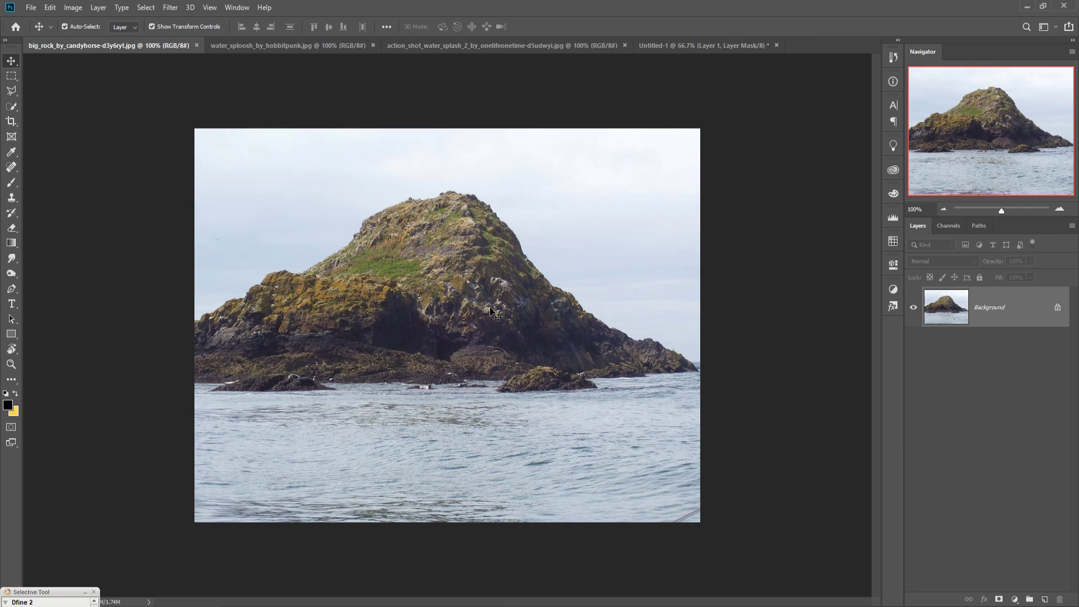
pyautogui.click(11, 106)
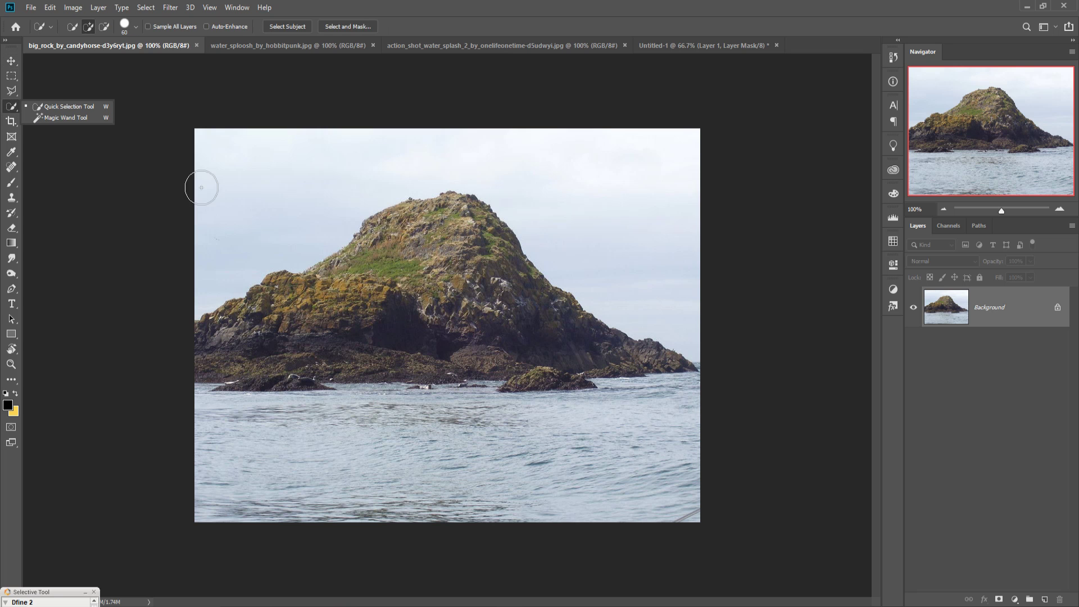
pyautogui.moveTo(461, 246)
pyautogui.mouseDown()
pyautogui.moveTo(369, 302)
pyautogui.moveTo(267, 342)
pyautogui.moveTo(277, 357)
pyautogui.moveTo(581, 369)
pyautogui.moveTo(480, 371)
pyautogui.mouseUp()
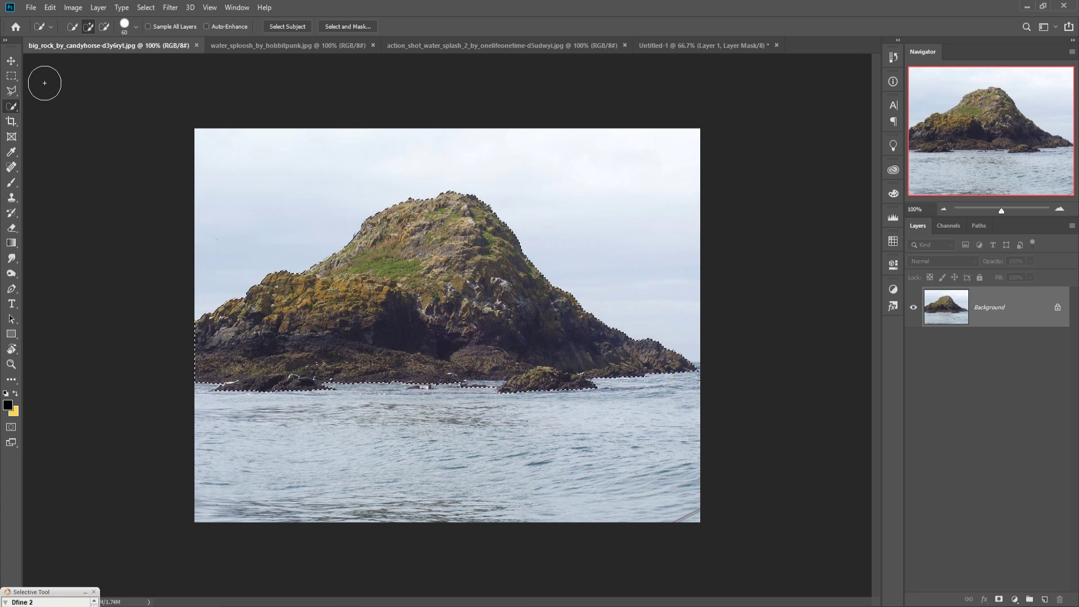
# Float the island document, copy the selected island into Untitled-1, minimize the source window and place the island against the canvas's left edge.
pyautogui.press('v')
pyautogui.moveTo(119, 50); pyautogui.dragTo(604, 115)
pyautogui.moveTo(626, 286); pyautogui.dragTo(299, 278)
pyautogui.click(976, 113)
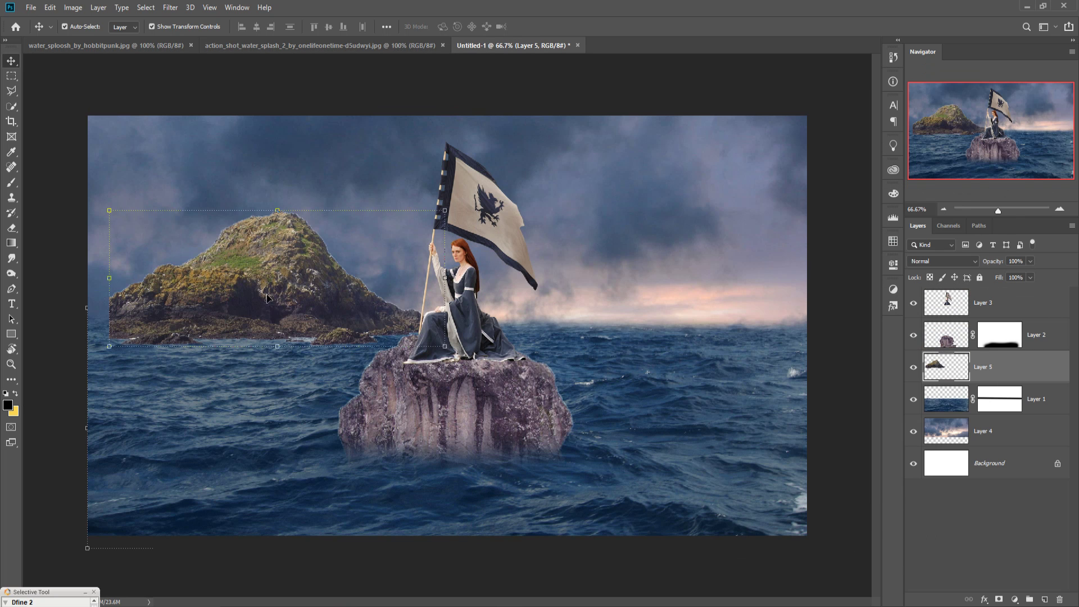
pyautogui.moveTo(276, 303); pyautogui.dragTo(254, 321)
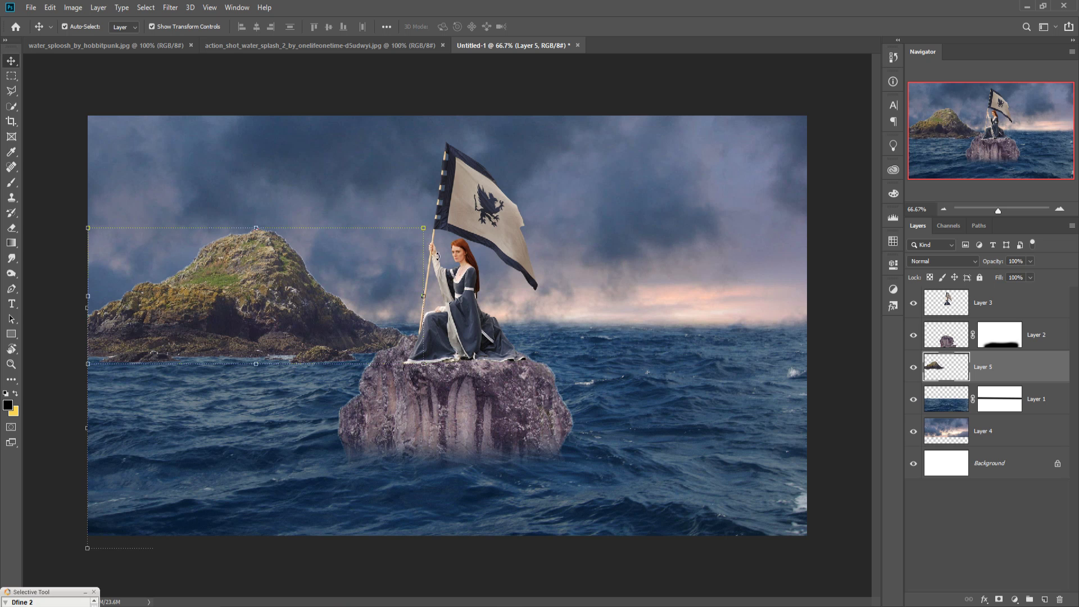
pyautogui.moveTo(431, 232); pyautogui.dragTo(271, 289)
pyautogui.moveTo(176, 334); pyautogui.dragTo(161, 323)
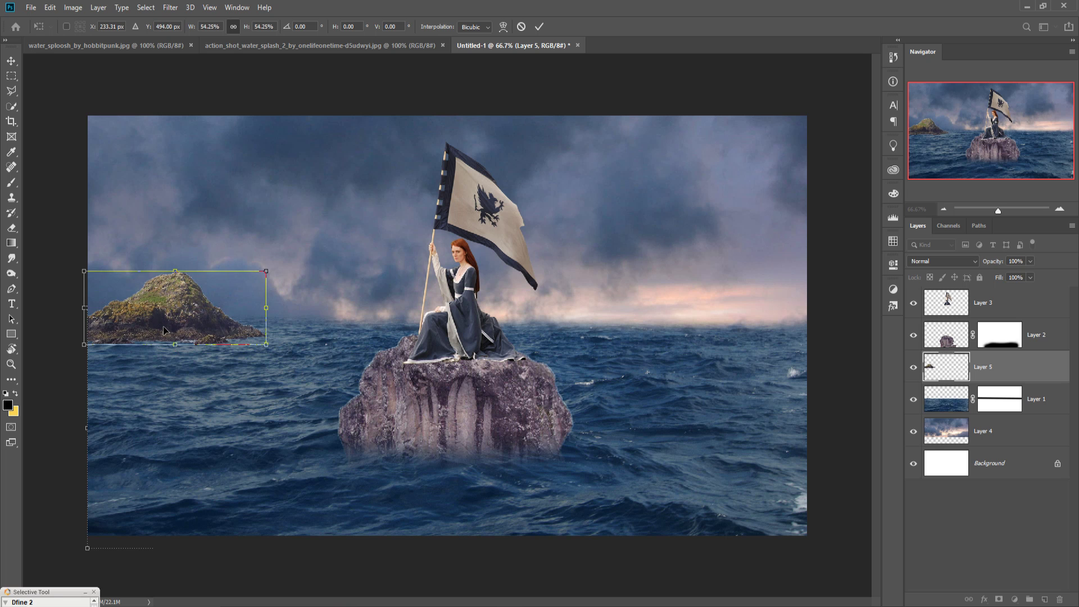
pyautogui.click(520, 26)
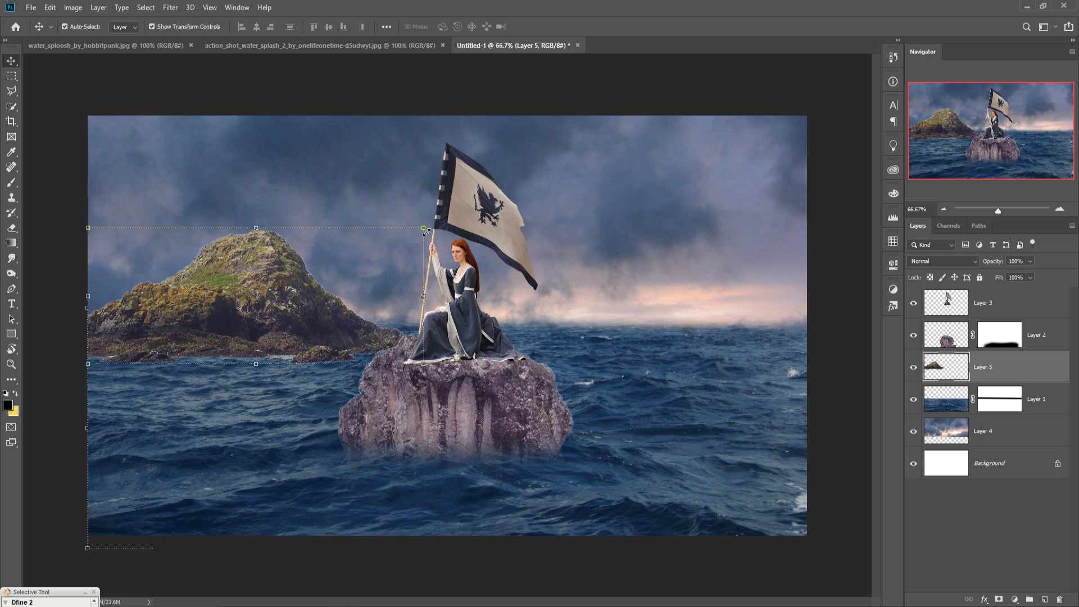
# Scale the island to about 55% and raise it onto the horizon at the canvas's left edge.
pyautogui.moveTo(426, 230); pyautogui.dragTo(274, 289)
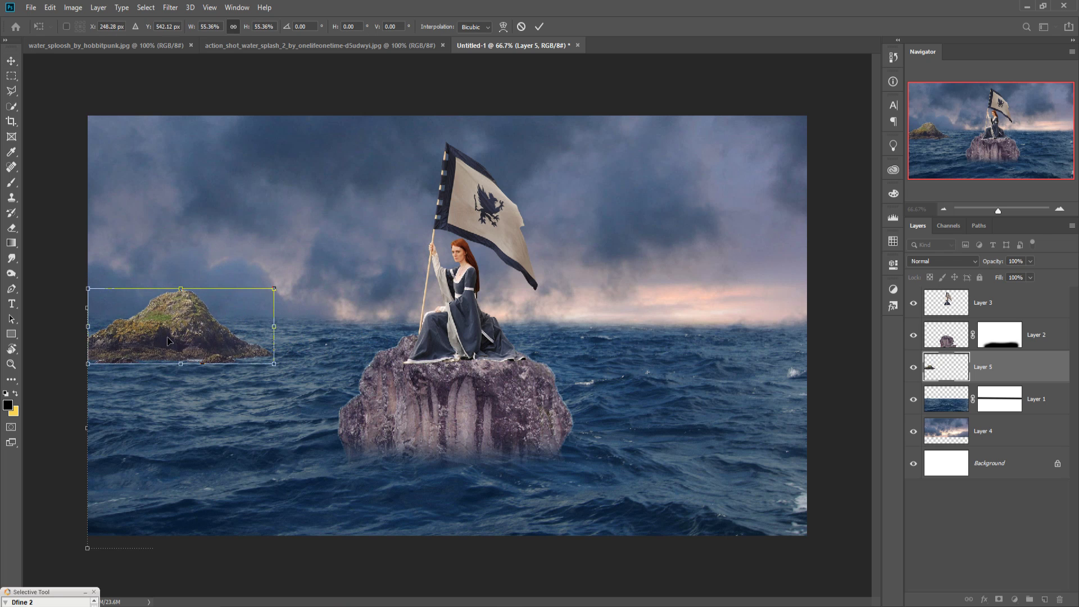
pyautogui.moveTo(167, 341); pyautogui.dragTo(171, 322)
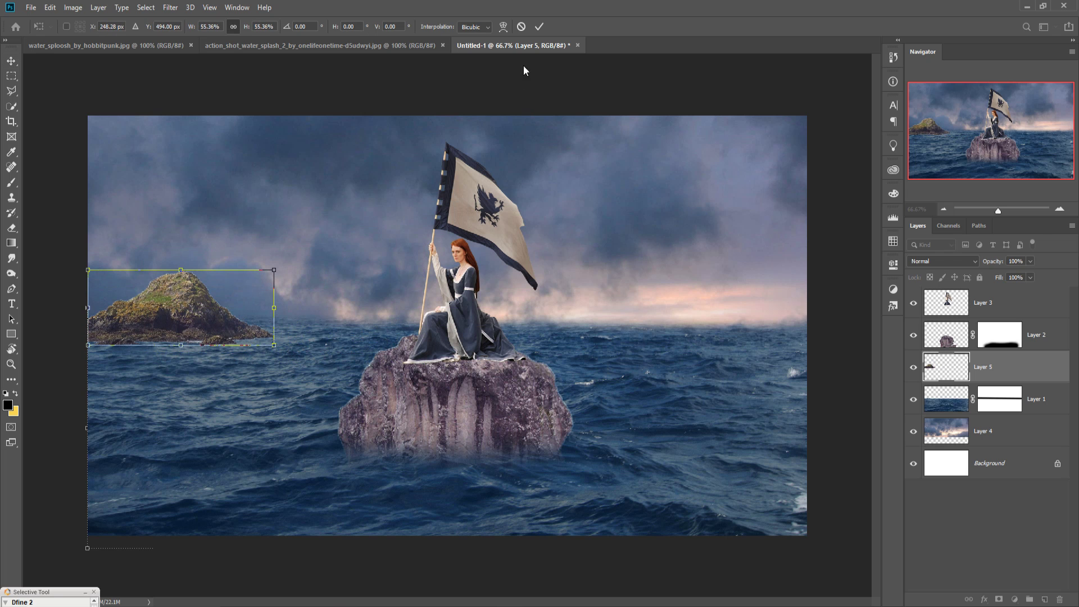
pyautogui.click(539, 26)
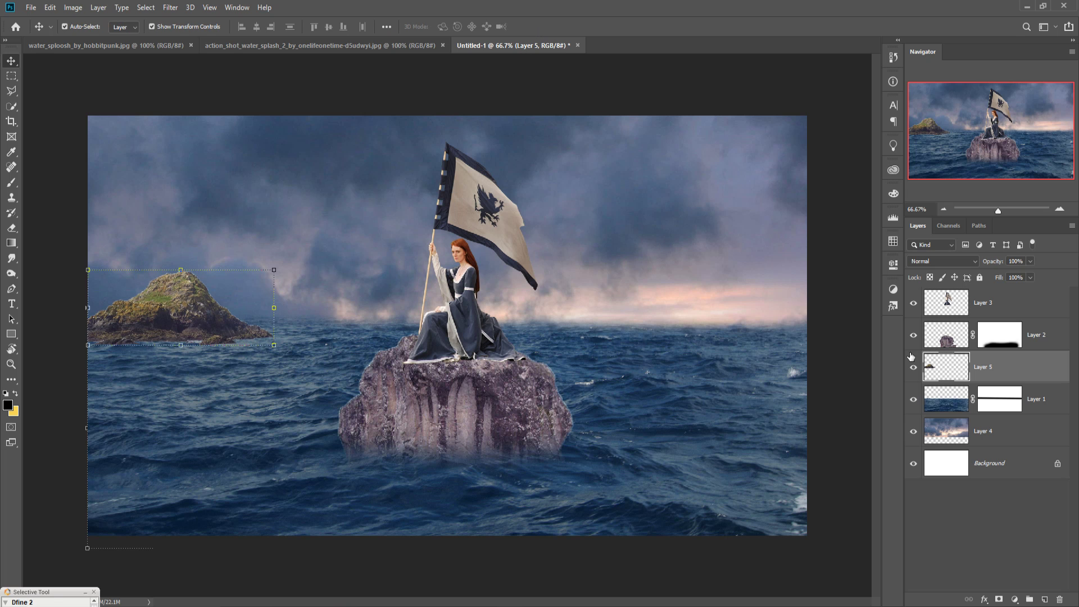
# Add a layer mask to the island layer and clip a Color Balance adjustment to it, shifting the midtones toward blue.
pyautogui.click(999, 599)
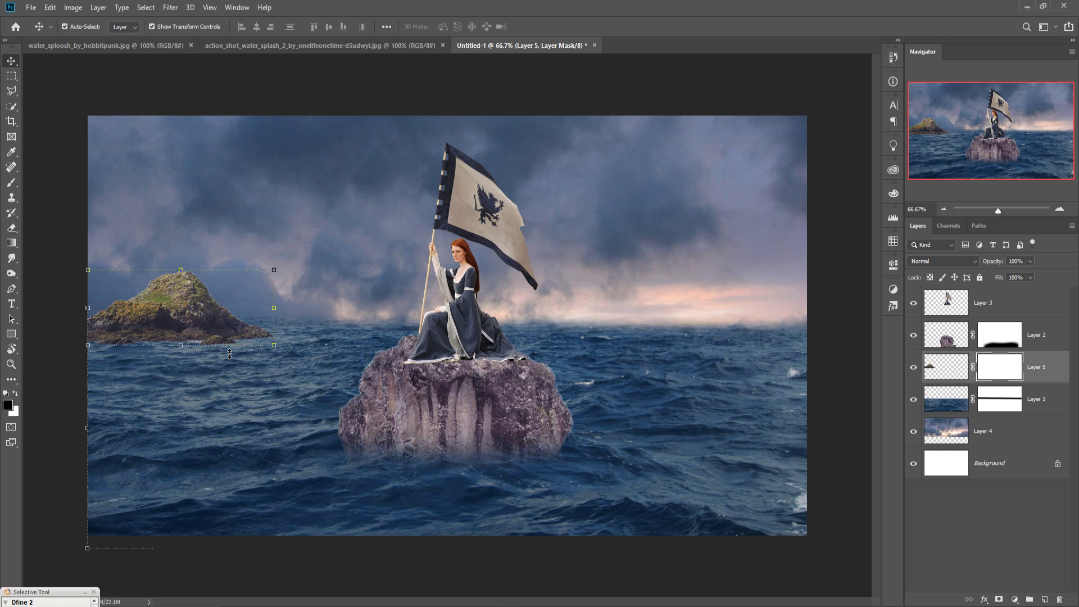
pyautogui.click(934, 369)
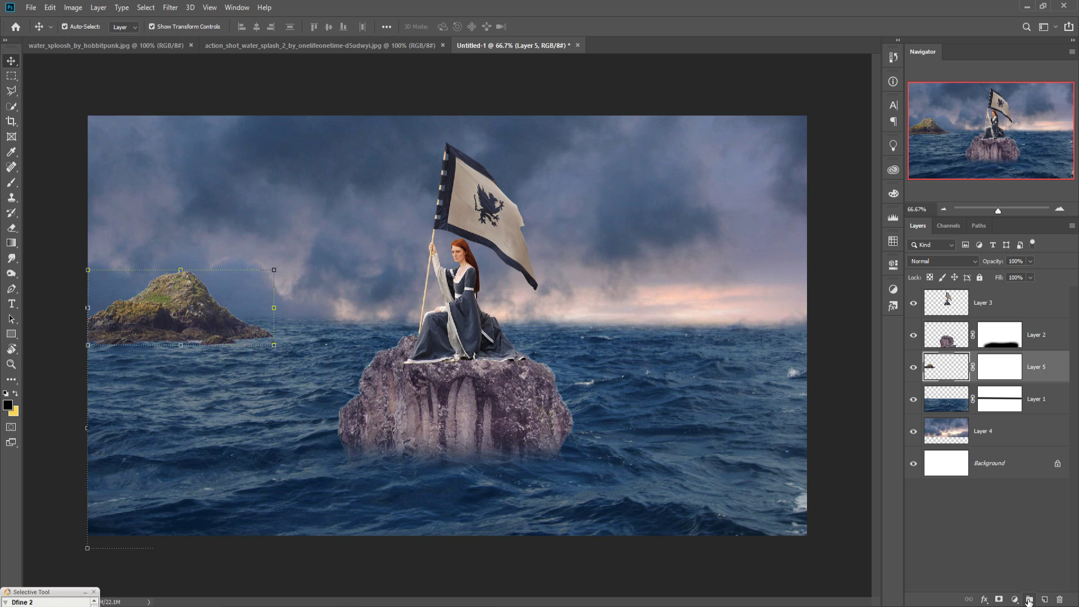
pyautogui.click(1014, 599)
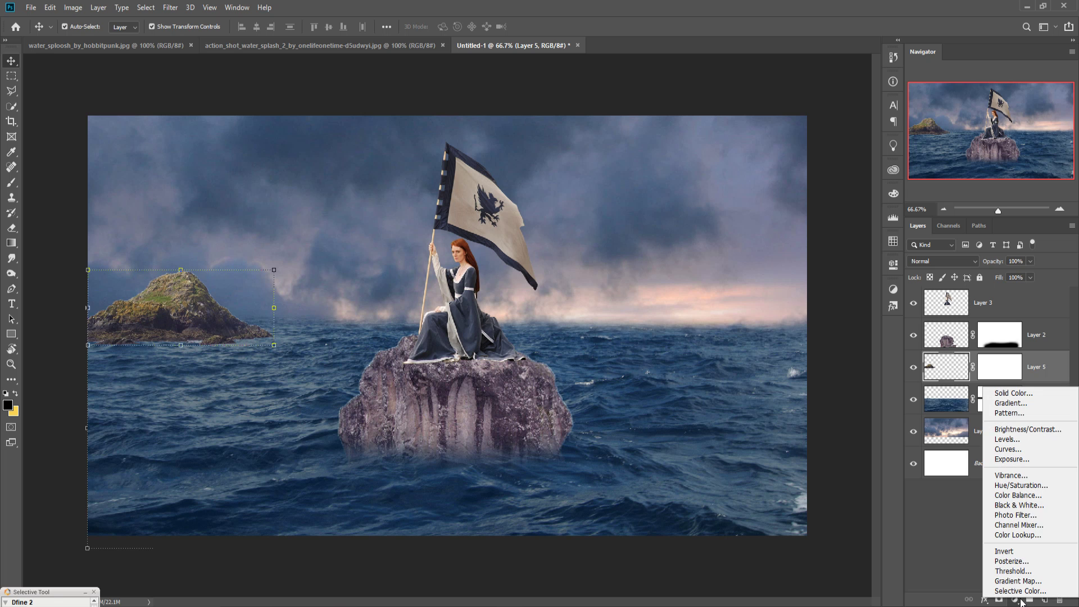
pyautogui.click(1019, 497)
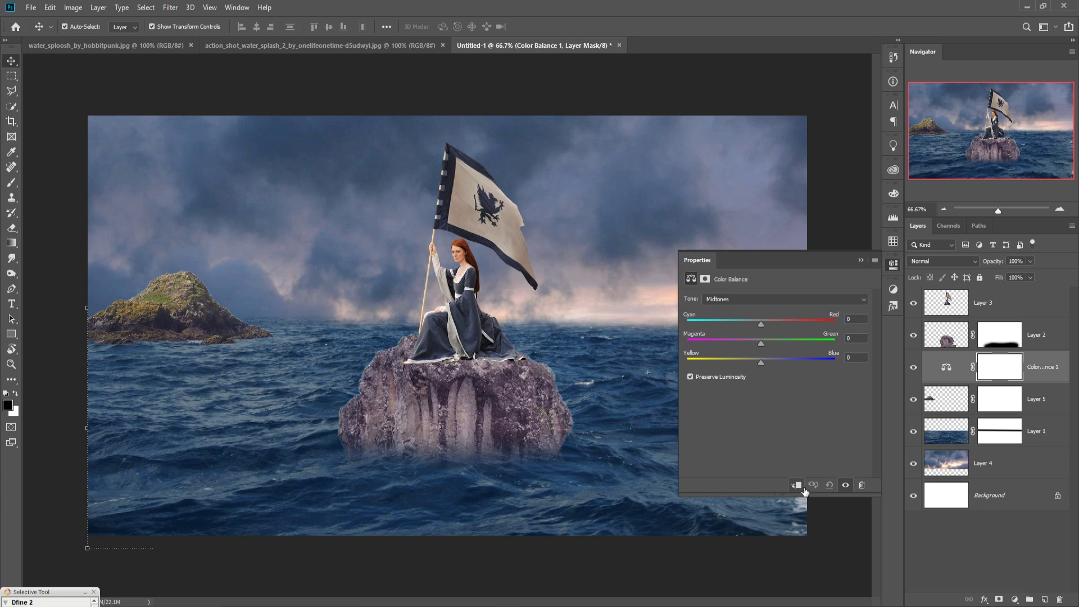
pyautogui.click(796, 485)
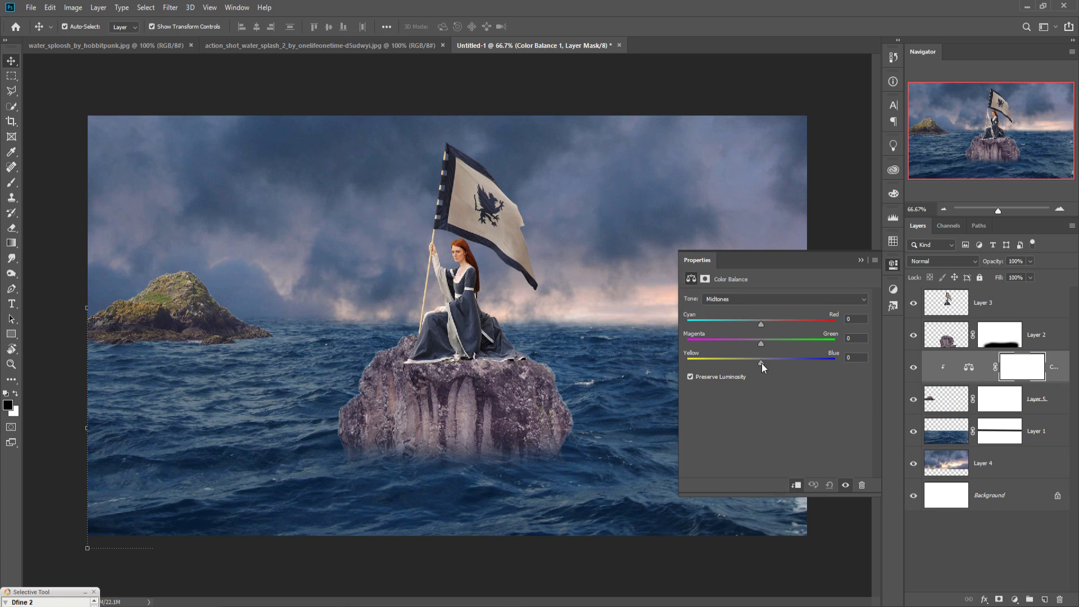
pyautogui.moveTo(761, 363); pyautogui.dragTo(763, 363)
pyautogui.click(861, 259)
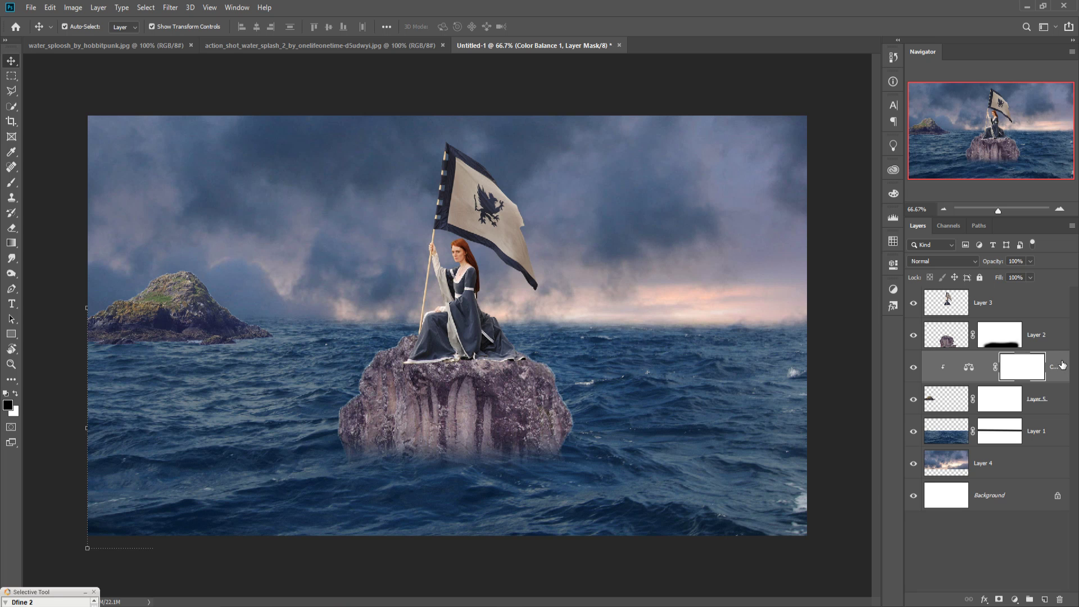
# Merge the island layer with its clipped Color Balance adjustment into one layer.
pyautogui.hotkey('ctrl', '2')
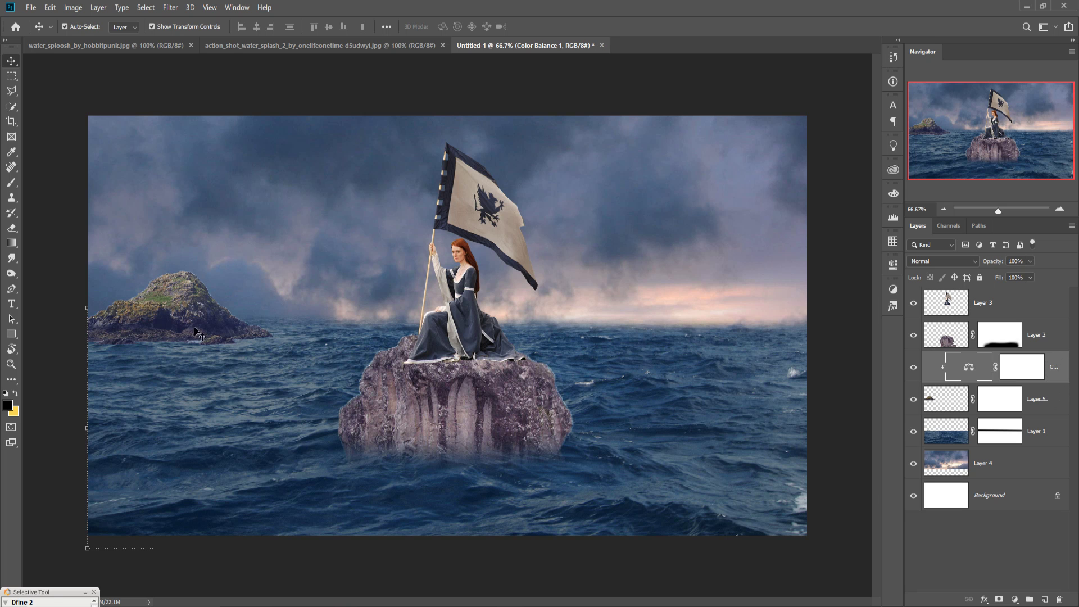
pyautogui.click(1049, 405)
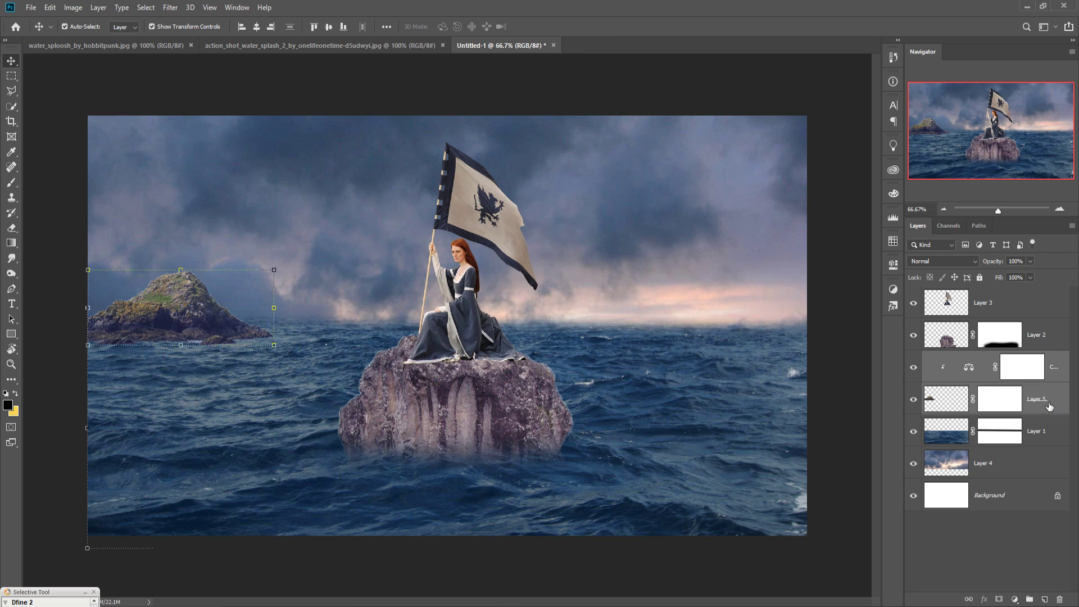
pyautogui.rightClick(1055, 373)
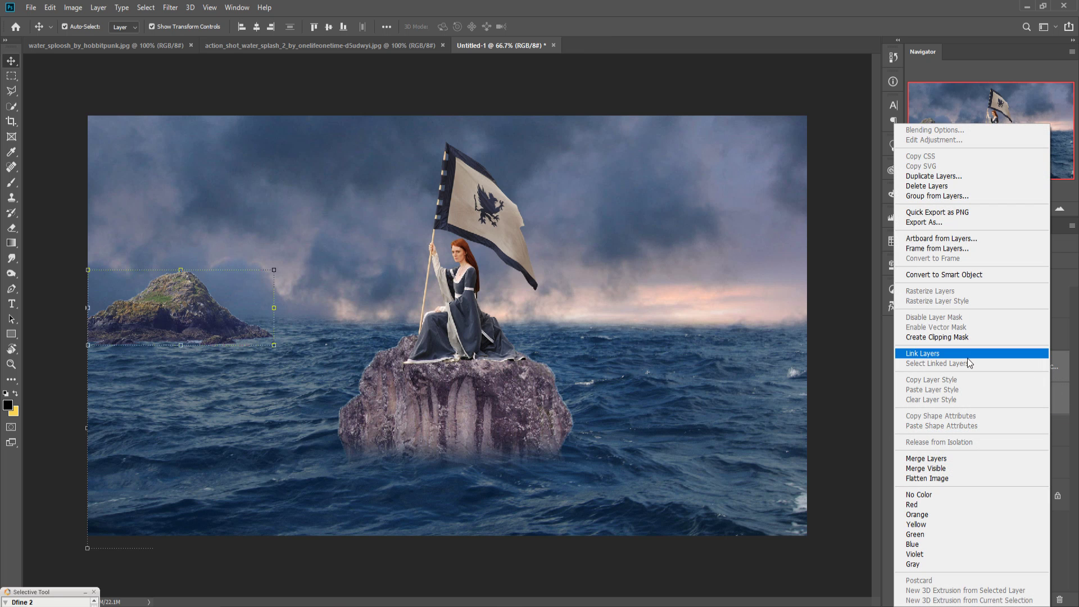
pyautogui.click(955, 458)
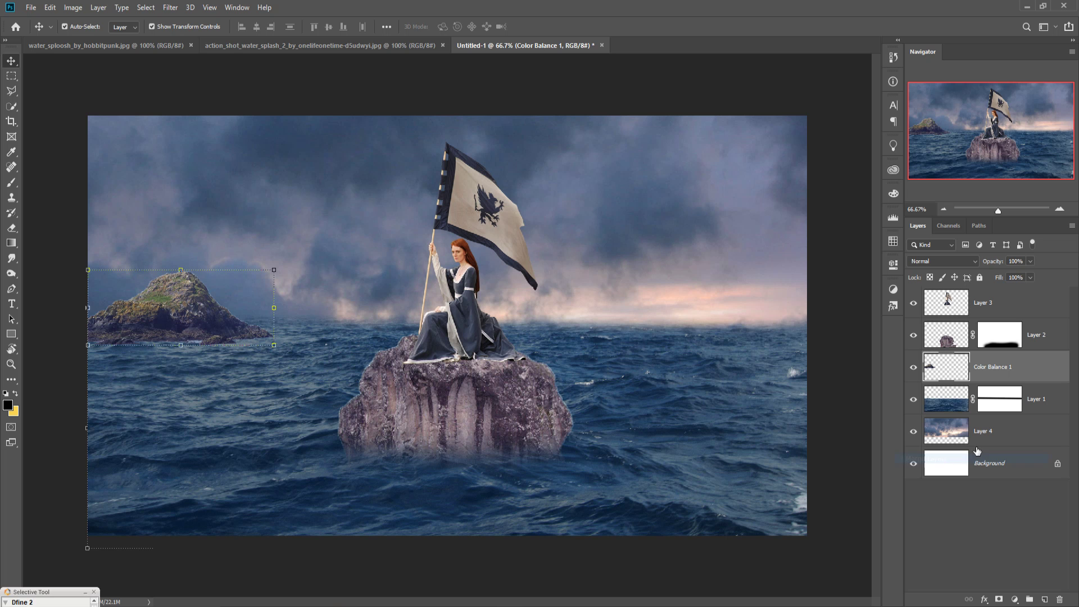
# Duplicate the merged island layer under the default copy name.
pyautogui.rightClick(1006, 372)
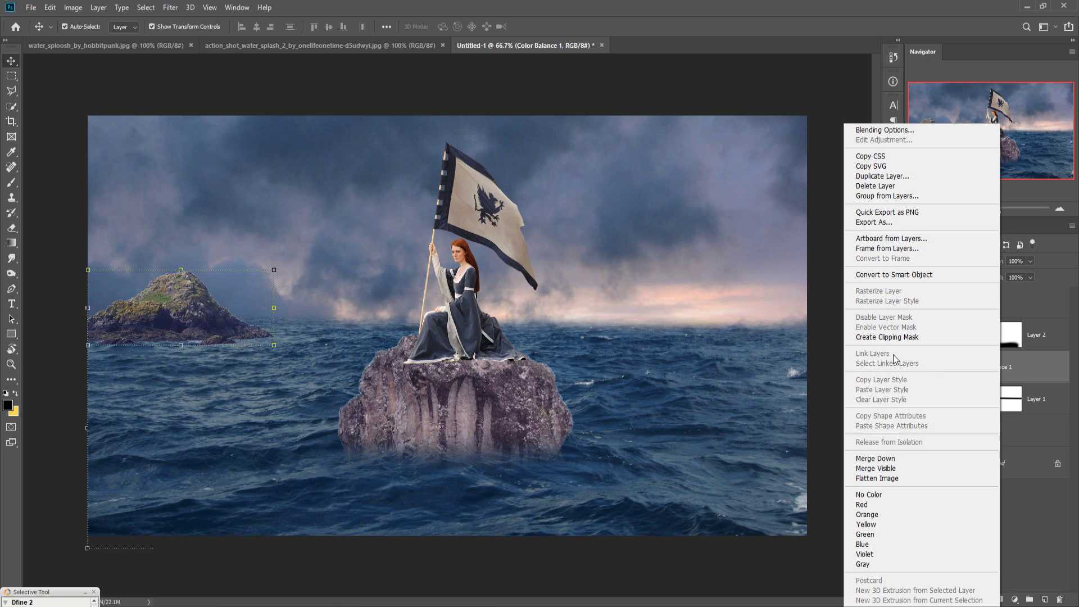
pyautogui.click(871, 174)
pyautogui.click(631, 172)
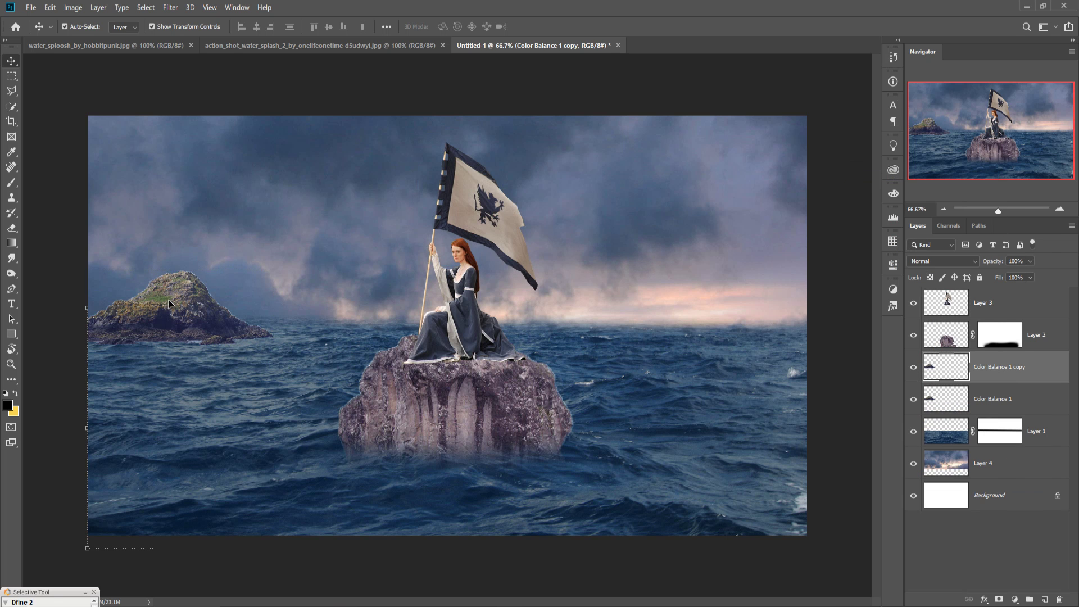
# Move the island copy onto the horizon right of the woman, add a layer mask, and paint out its waterline with a soft black brush.
pyautogui.moveTo(175, 303); pyautogui.dragTo(681, 344)
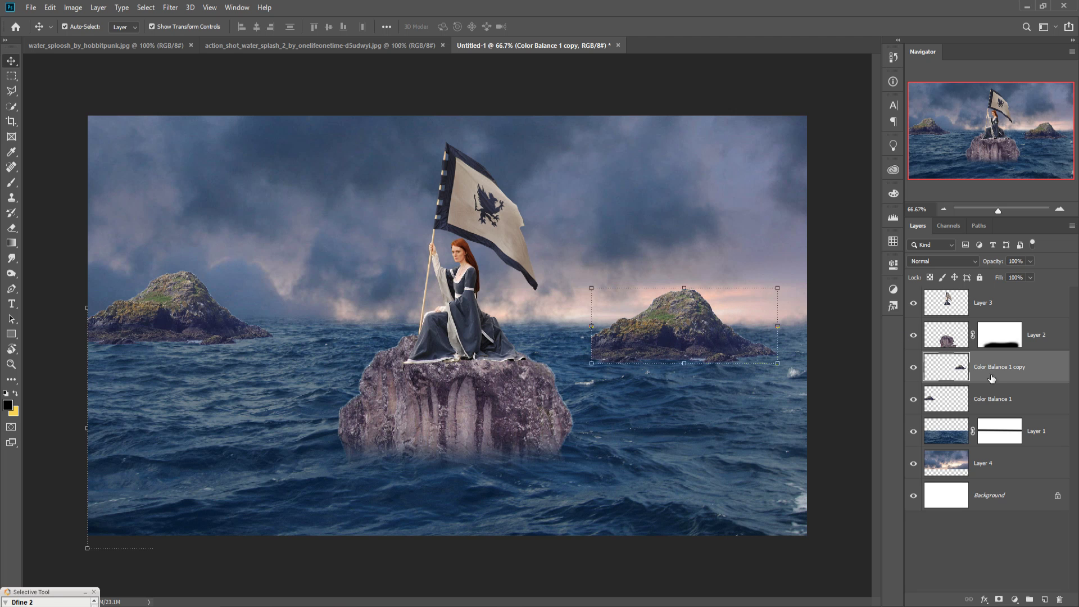
pyautogui.click(998, 599)
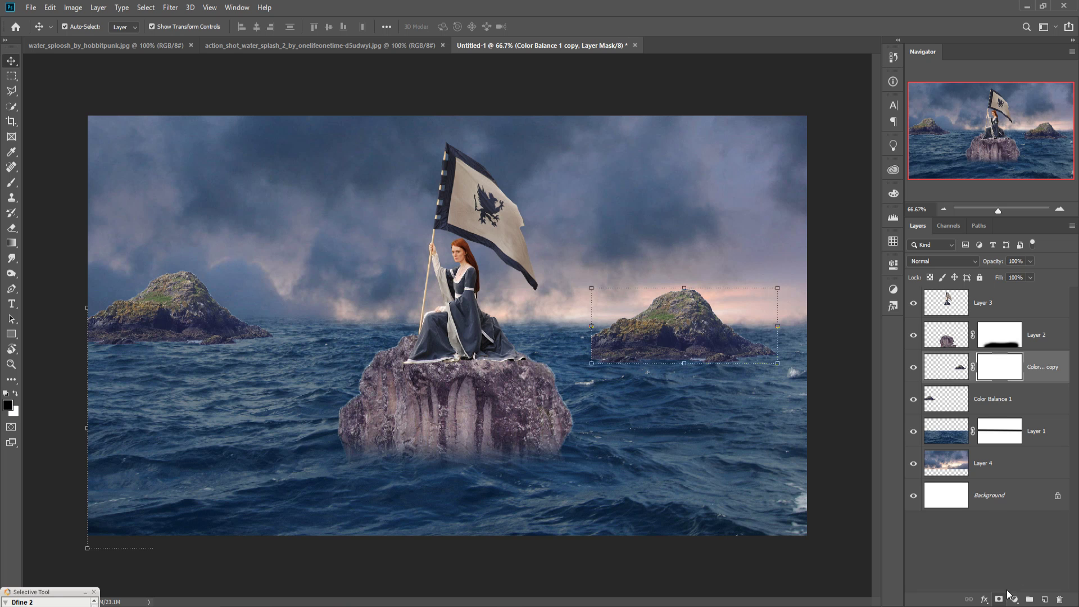
pyautogui.click(11, 182)
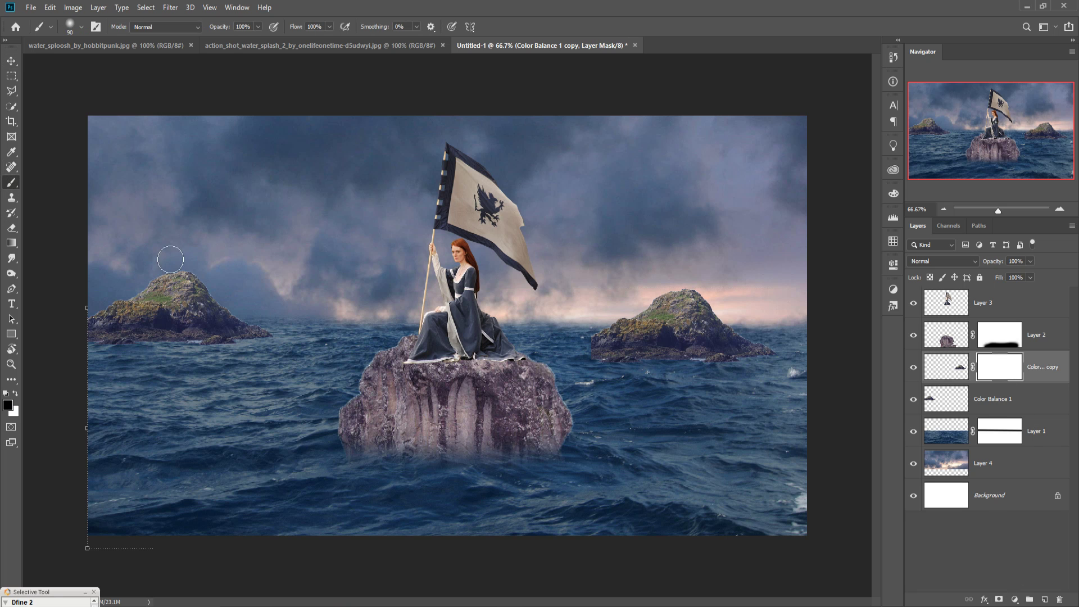
pyautogui.moveTo(705, 359); pyautogui.dragTo(775, 358)
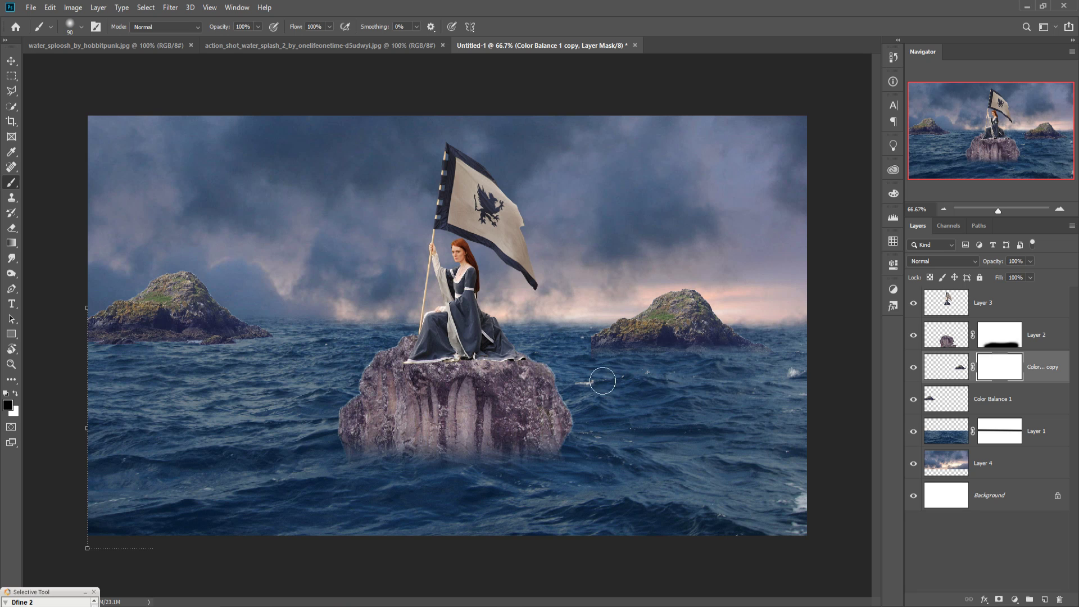
pyautogui.moveTo(680, 371); pyautogui.dragTo(756, 363)
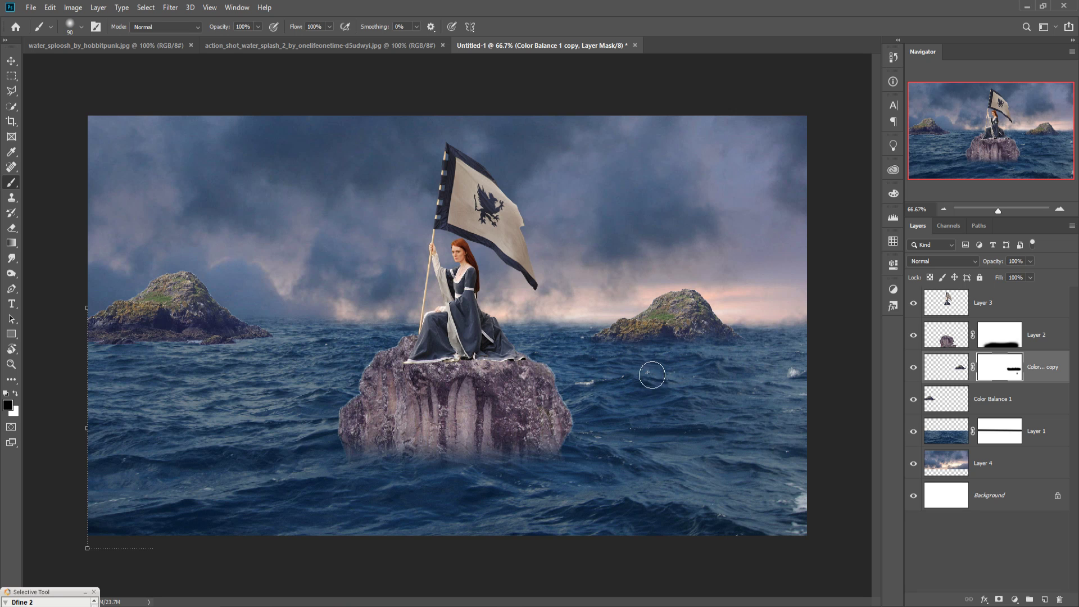
# Copy the water_sploosh_by_hobbitpunk.jpg picture into the composite as a layer directly above the rock layer.
pyautogui.click(11, 60)
pyautogui.click(1033, 347)
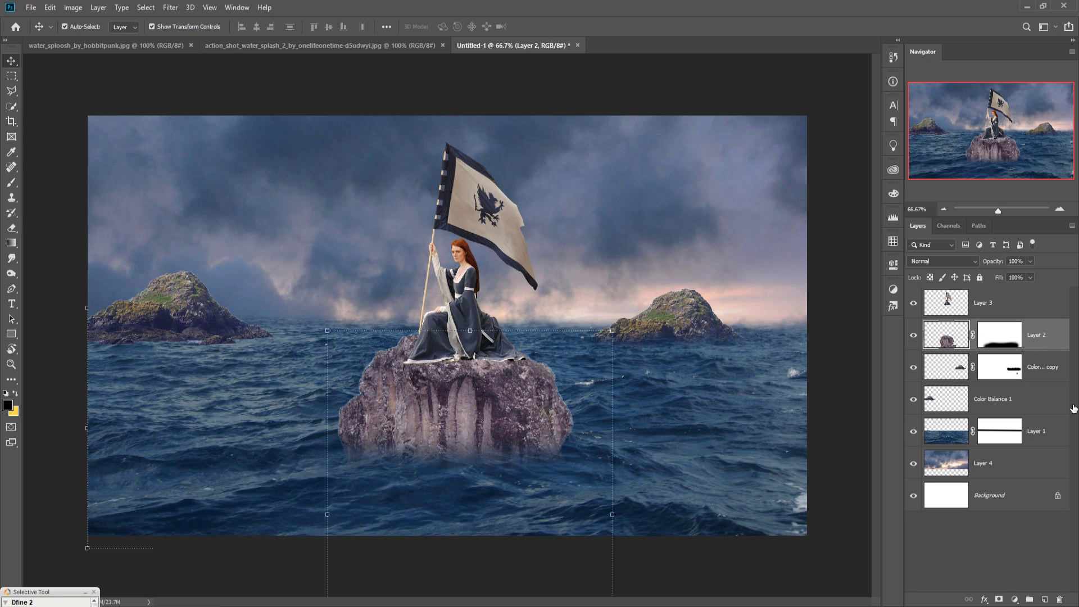
pyautogui.click(269, 48)
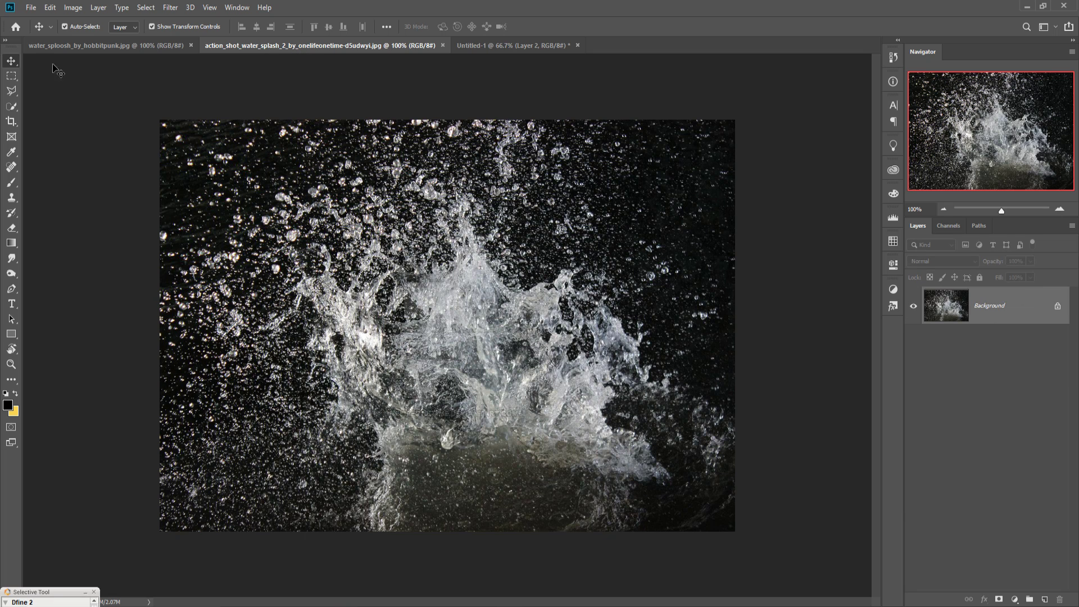
pyautogui.click(73, 48)
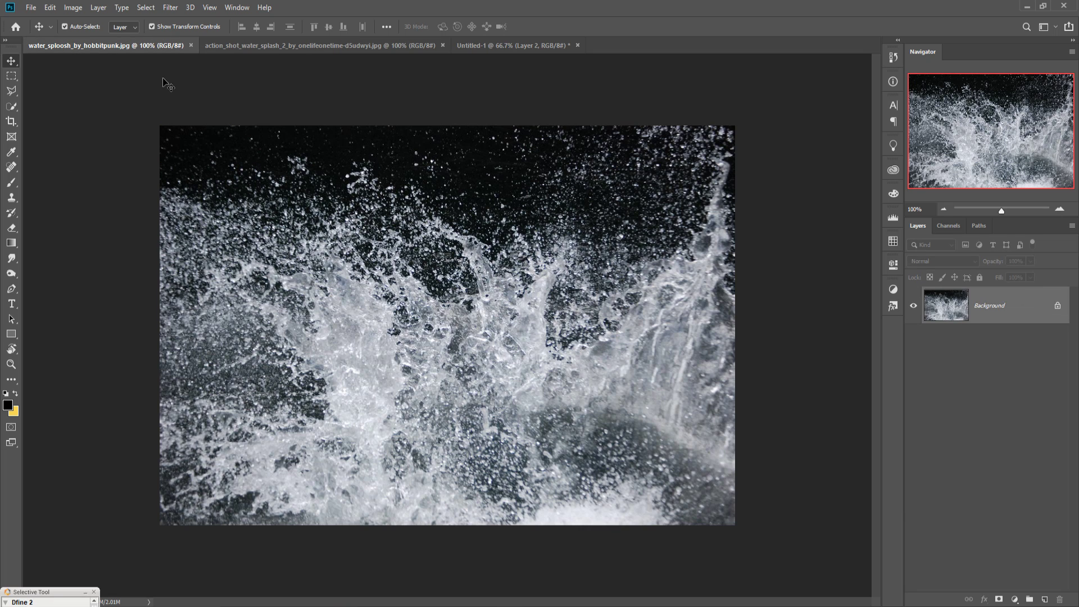
pyautogui.moveTo(116, 49); pyautogui.dragTo(508, 192)
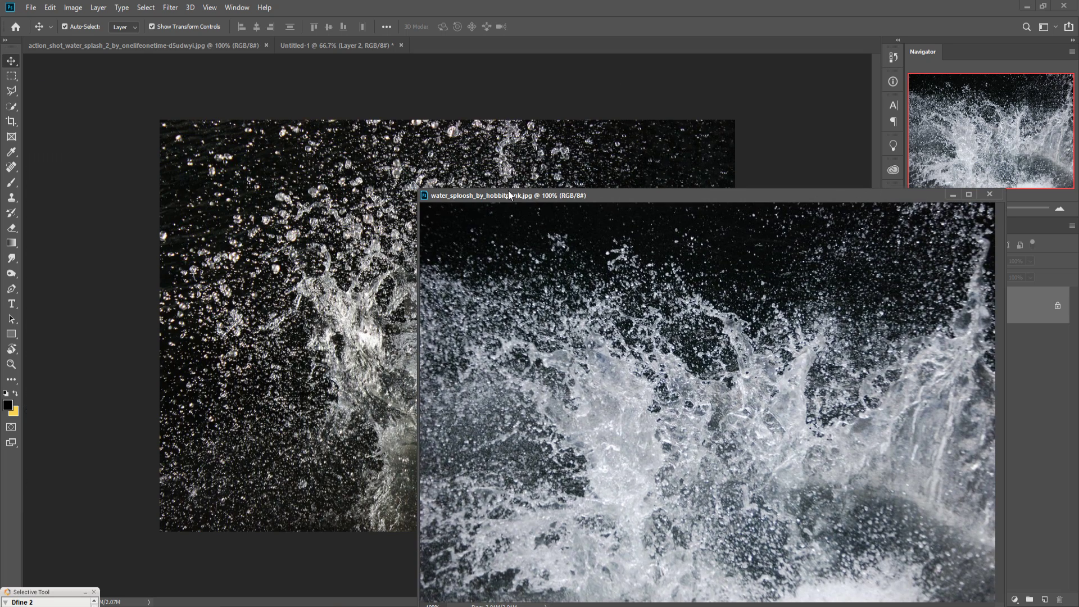
pyautogui.click(329, 47)
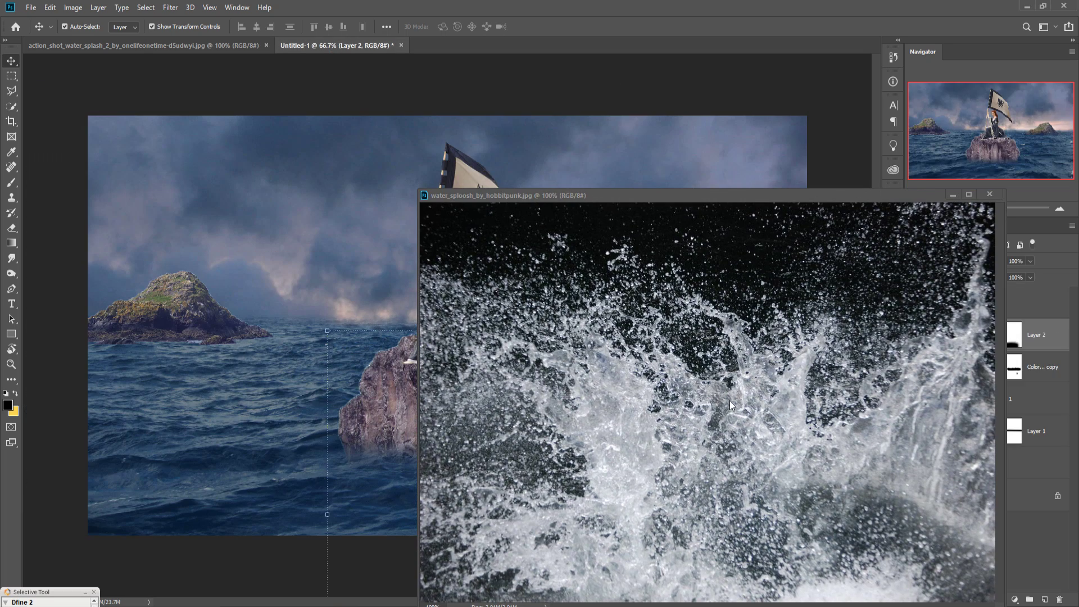
pyautogui.moveTo(722, 424); pyautogui.dragTo(392, 416)
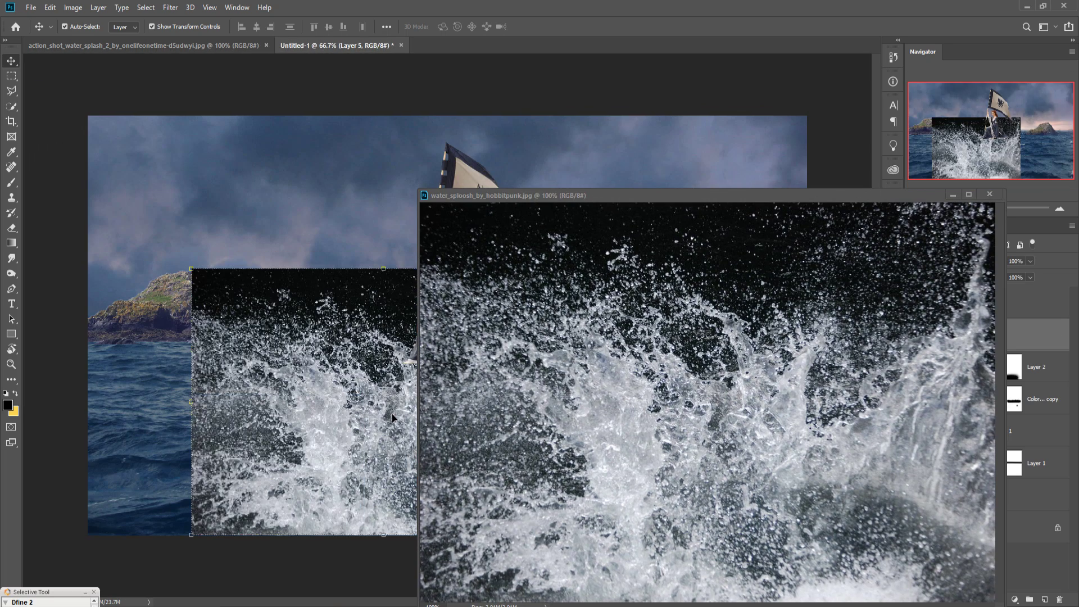
pyautogui.click(955, 195)
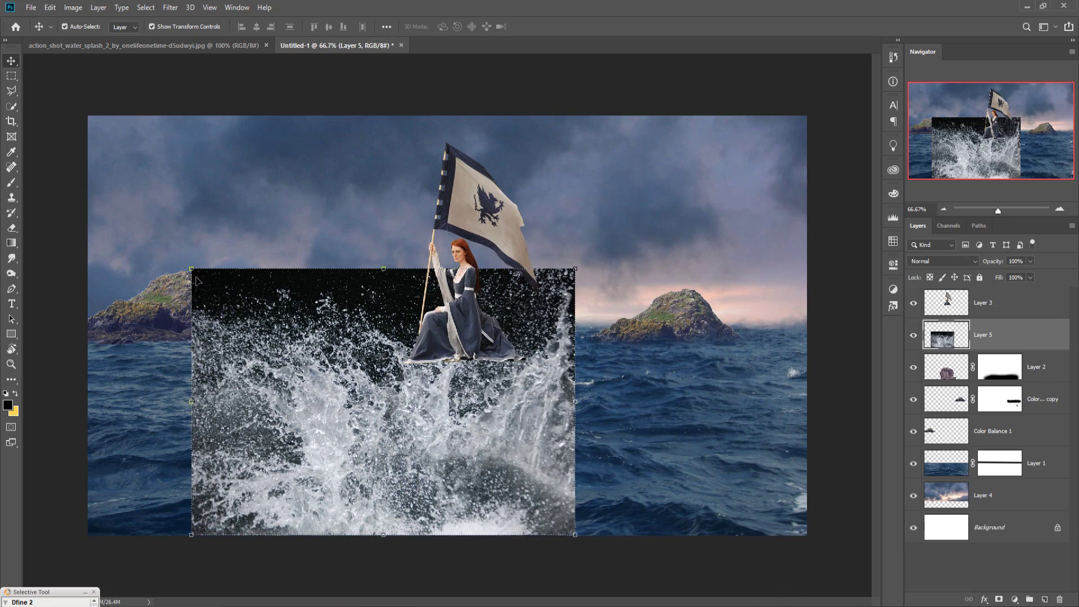
# Scale the splash layer to about 67% over the rock and set its blend mode to Screen.
pyautogui.hotkey('ctrl', 't')
pyautogui.moveTo(192, 268); pyautogui.dragTo(320, 357)
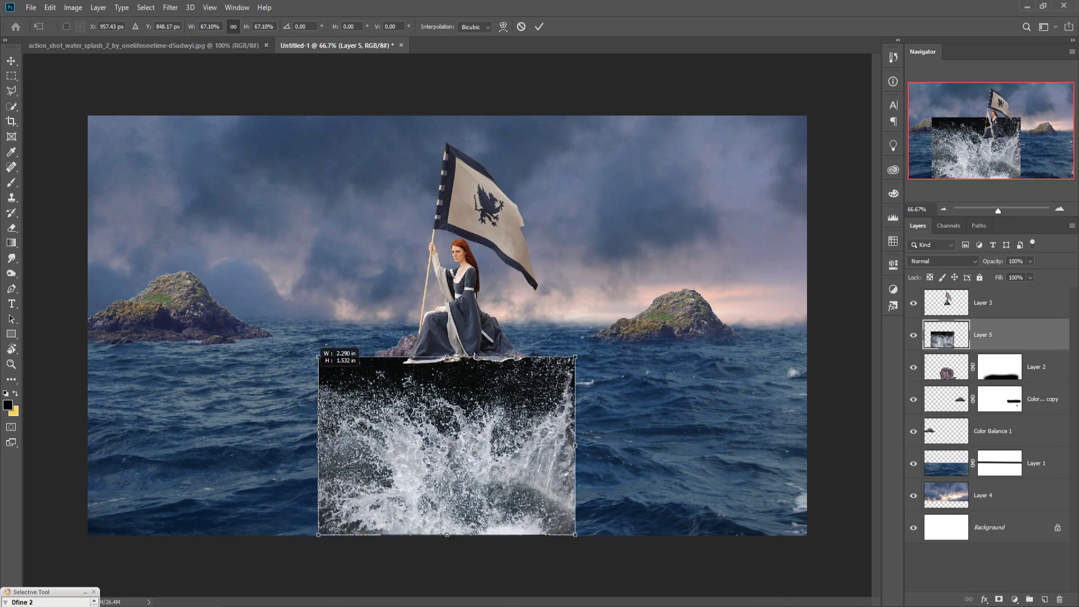
pyautogui.moveTo(496, 491); pyautogui.dragTo(460, 489)
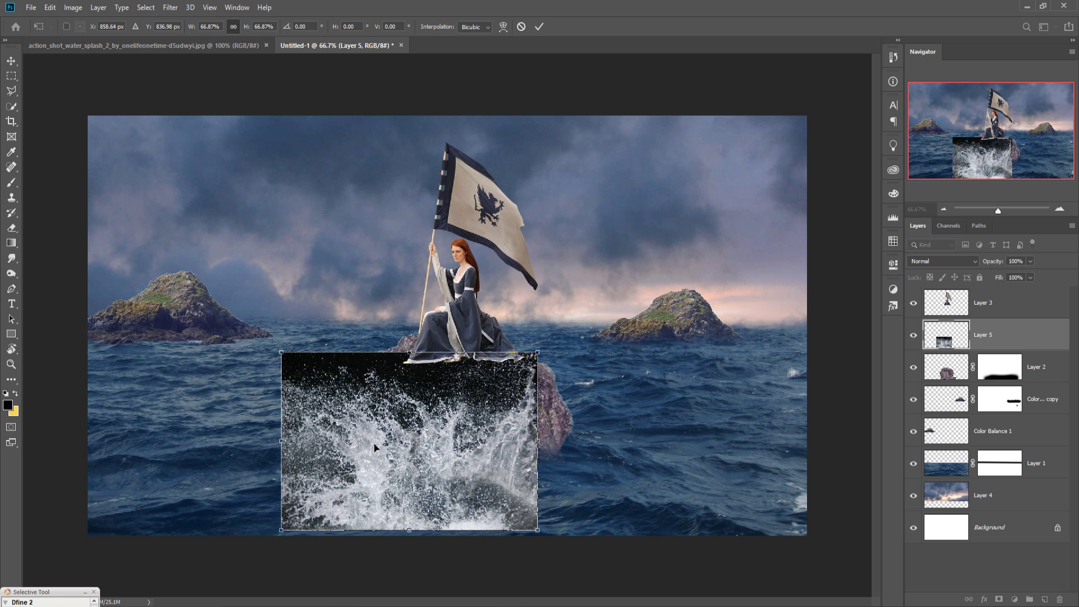
pyautogui.click(938, 262)
pyautogui.press('Escape')
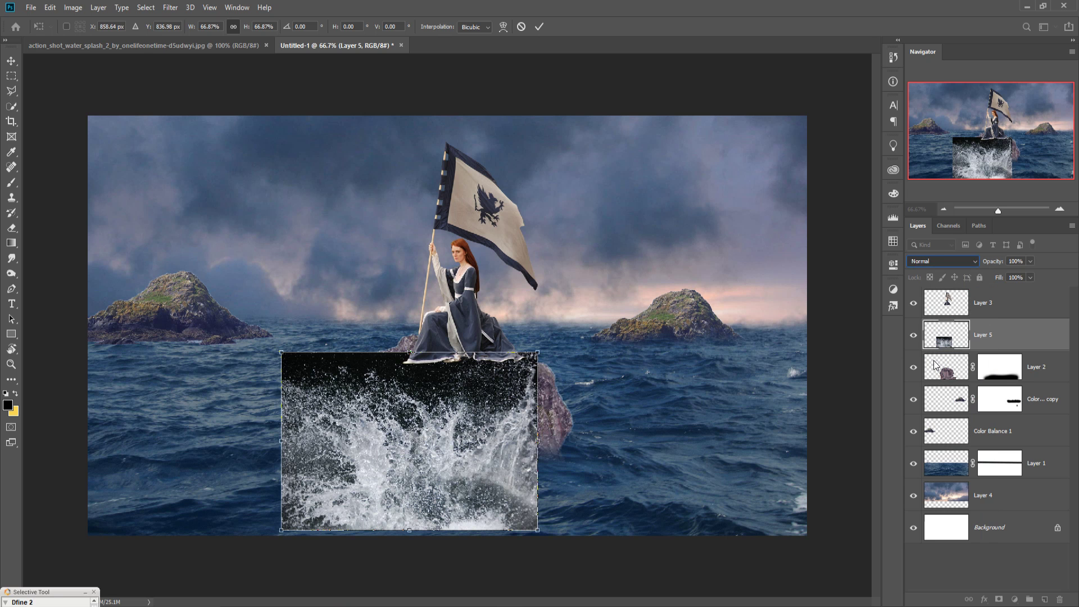
# Reduce the splash to about 57% and place it over the rock's lower-left base, resting on the canvas's bottom edge.
pyautogui.moveTo(413, 463); pyautogui.dragTo(394, 493)
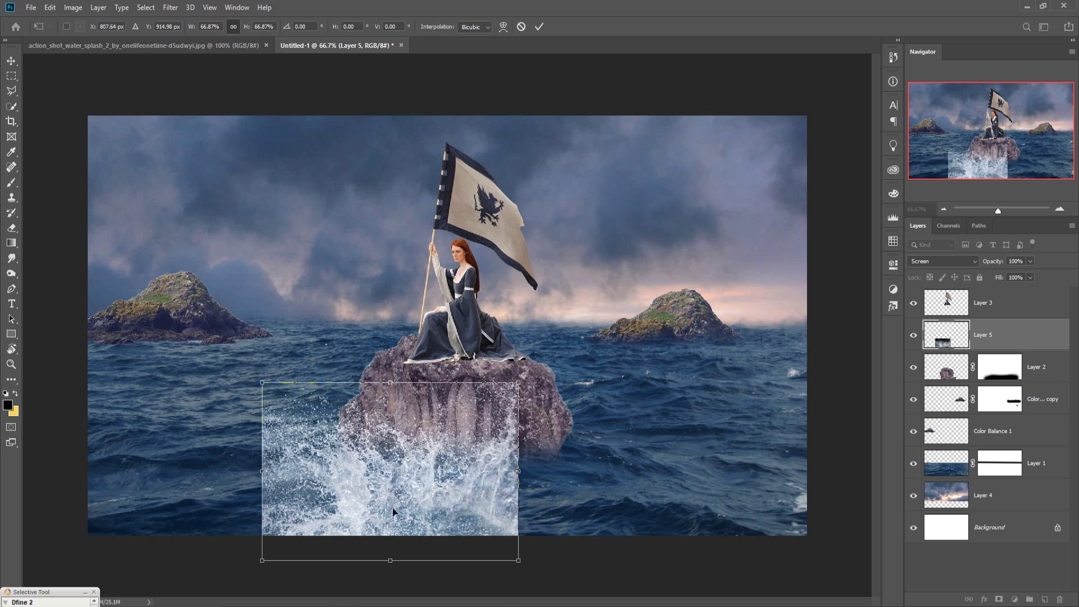
pyautogui.moveTo(265, 562); pyautogui.dragTo(301, 535)
pyautogui.moveTo(443, 511); pyautogui.dragTo(431, 513)
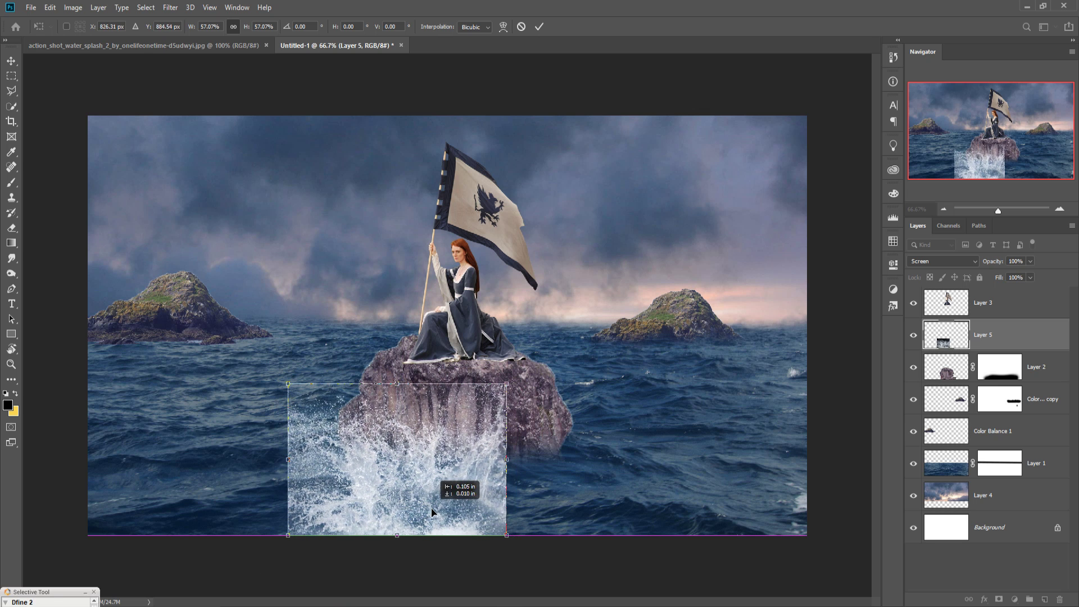
pyautogui.click(538, 27)
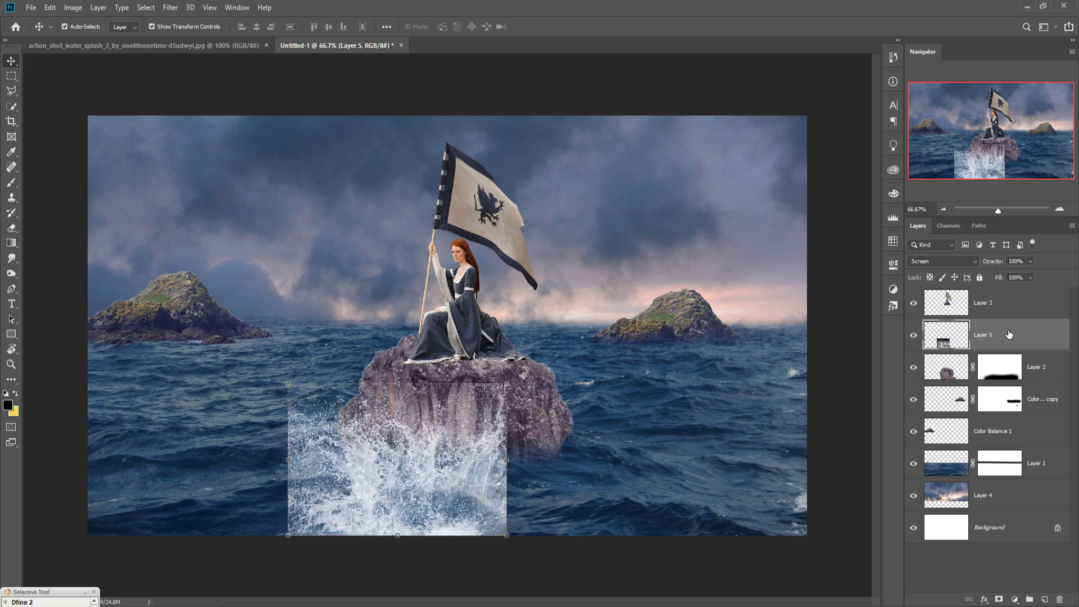
# Add a layer mask to the splash layer and fade its left and lower parts with a 250 px black brush at 15% opacity.
pyautogui.click(993, 599)
pyautogui.click(11, 182)
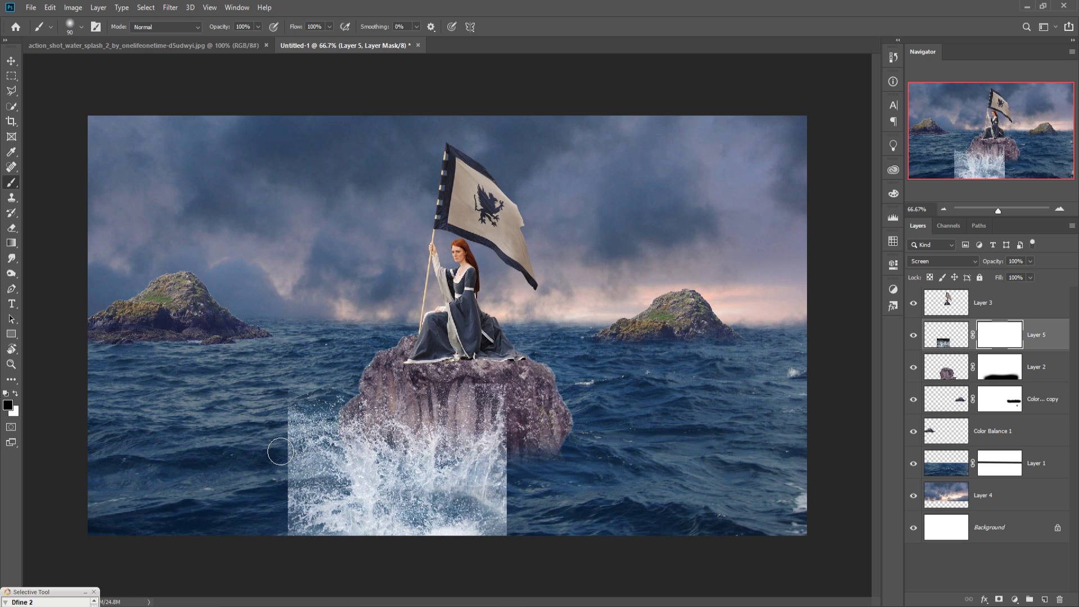
pyautogui.press(']')
pyautogui.press(']')
pyautogui.press(']')
pyautogui.press(']')
pyautogui.press(']')
pyautogui.click(258, 29)
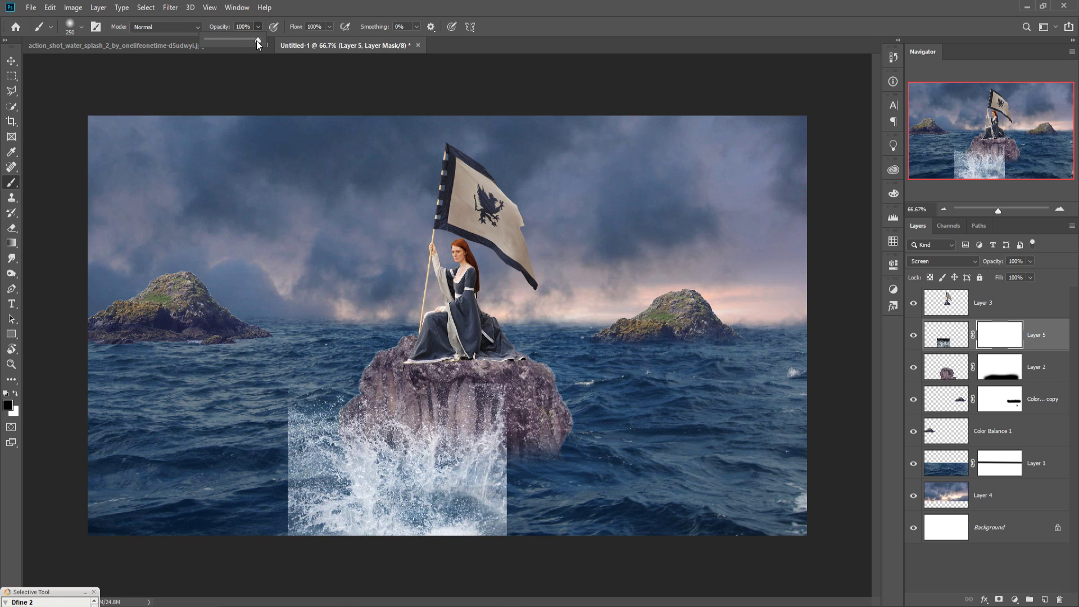
pyautogui.click(214, 48)
pyautogui.moveTo(318, 379)
pyautogui.mouseDown()
pyautogui.moveTo(337, 399)
pyautogui.moveTo(306, 433)
pyautogui.moveTo(295, 509)
pyautogui.moveTo(298, 430)
pyautogui.moveTo(308, 506)
pyautogui.moveTo(303, 466)
pyautogui.moveTo(386, 554)
pyautogui.moveTo(543, 537)
pyautogui.moveTo(540, 559)
pyautogui.moveTo(489, 499)
pyautogui.mouseUp()
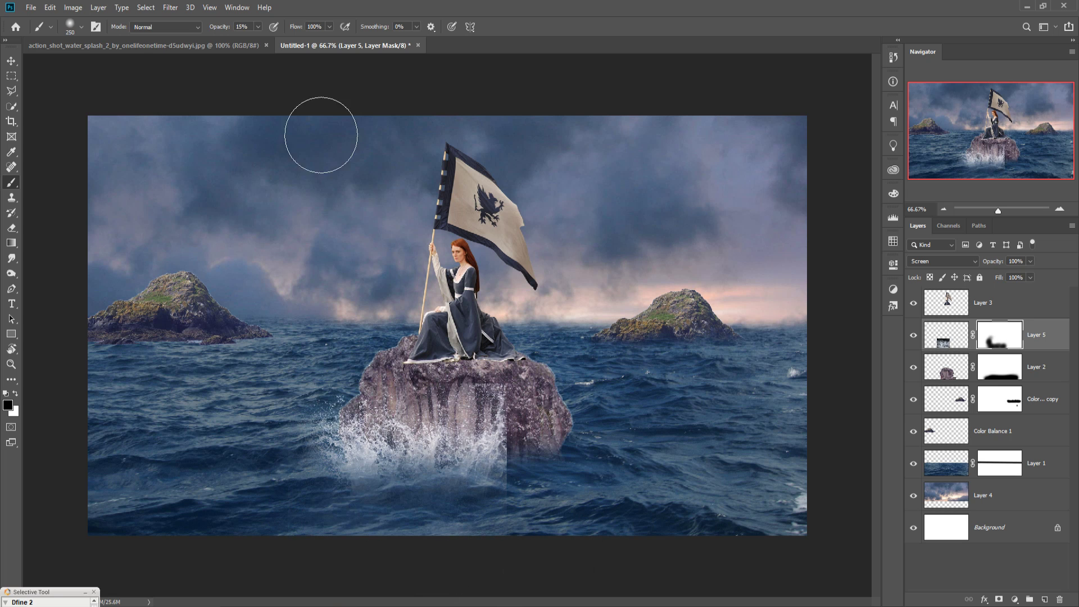
# Fade the splash's right edge and the water below the rock on the mask with 28% brush opacity.
pyautogui.press('2')
pyautogui.press('8')
pyautogui.moveTo(566, 443)
pyautogui.mouseDown()
pyautogui.moveTo(562, 494)
pyautogui.moveTo(503, 408)
pyautogui.mouseUp()
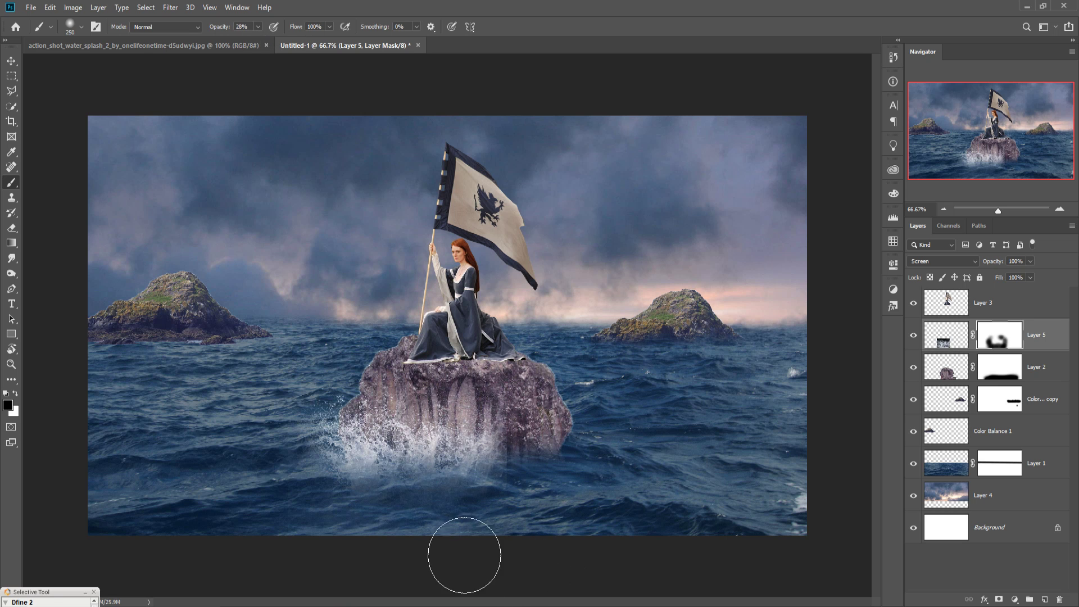
pyautogui.moveTo(464, 554)
pyautogui.mouseDown()
pyautogui.moveTo(413, 553)
pyautogui.moveTo(542, 566)
pyautogui.moveTo(470, 537)
pyautogui.moveTo(523, 536)
pyautogui.moveTo(404, 542)
pyautogui.mouseUp()
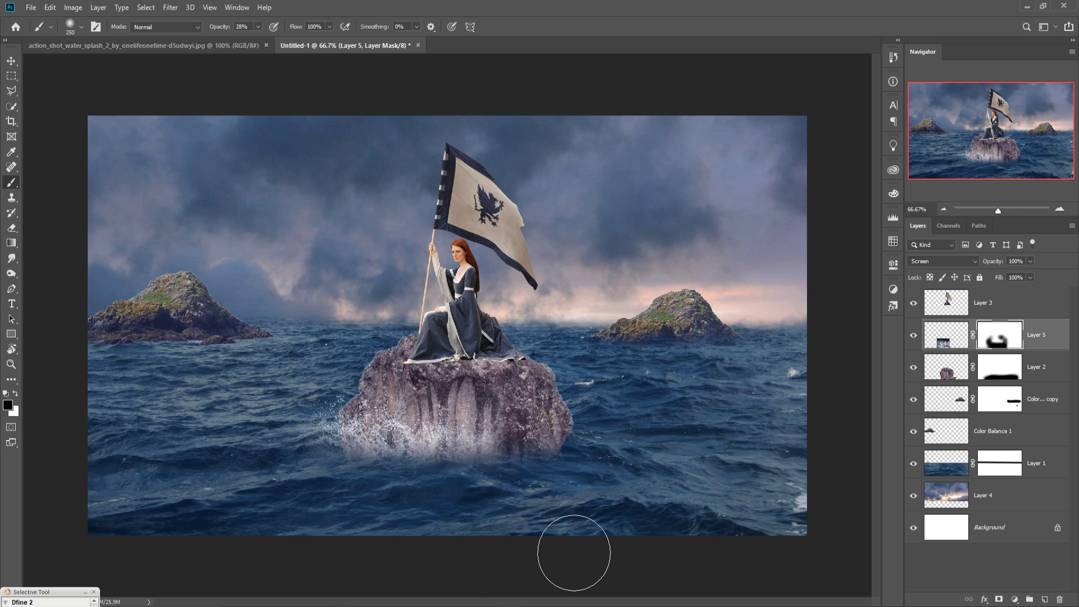
# Duplicate the masked splash layer within the same document under the default name Layer 5 copy.
pyautogui.click(11, 60)
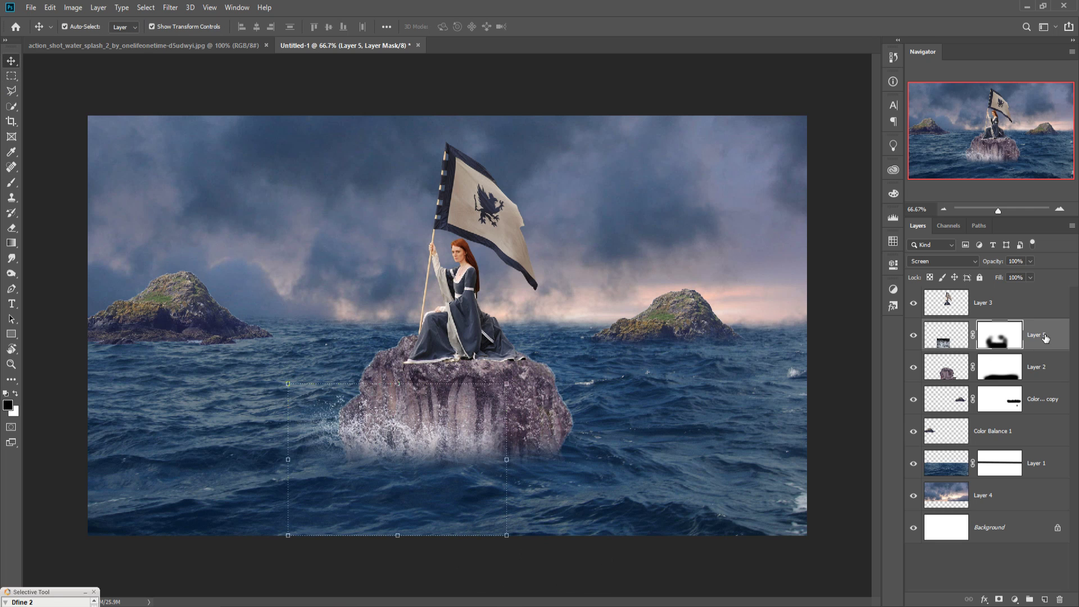
pyautogui.rightClick(1045, 337)
pyautogui.click(955, 178)
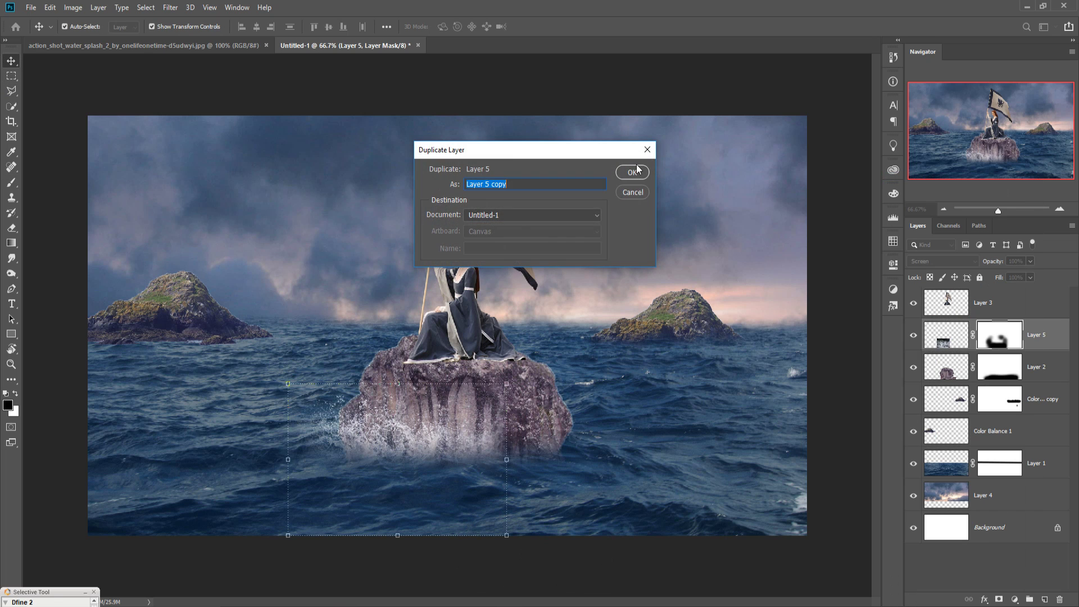
pyautogui.click(632, 171)
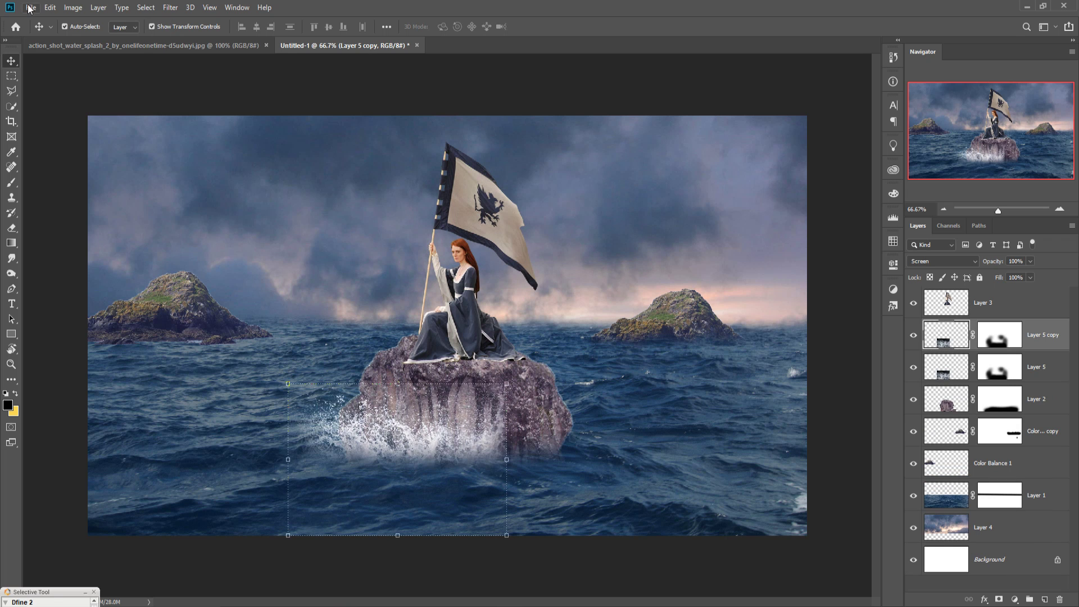
# Flip the splash copy horizontally and move it to the right side of the rock's base.
pyautogui.click(50, 8)
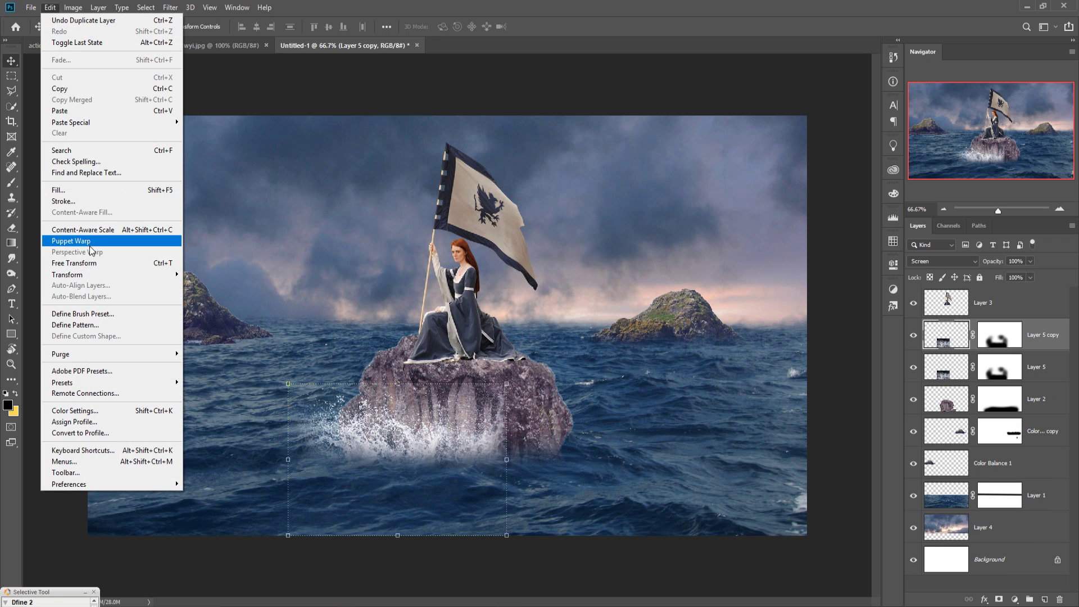
pyautogui.moveTo(96, 279)
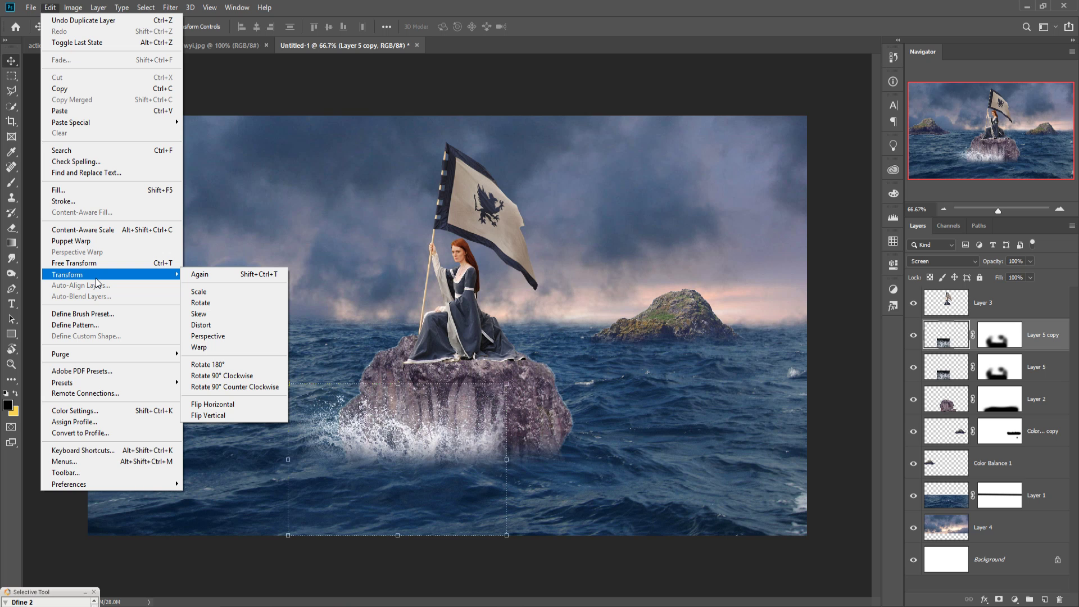
pyautogui.click(226, 405)
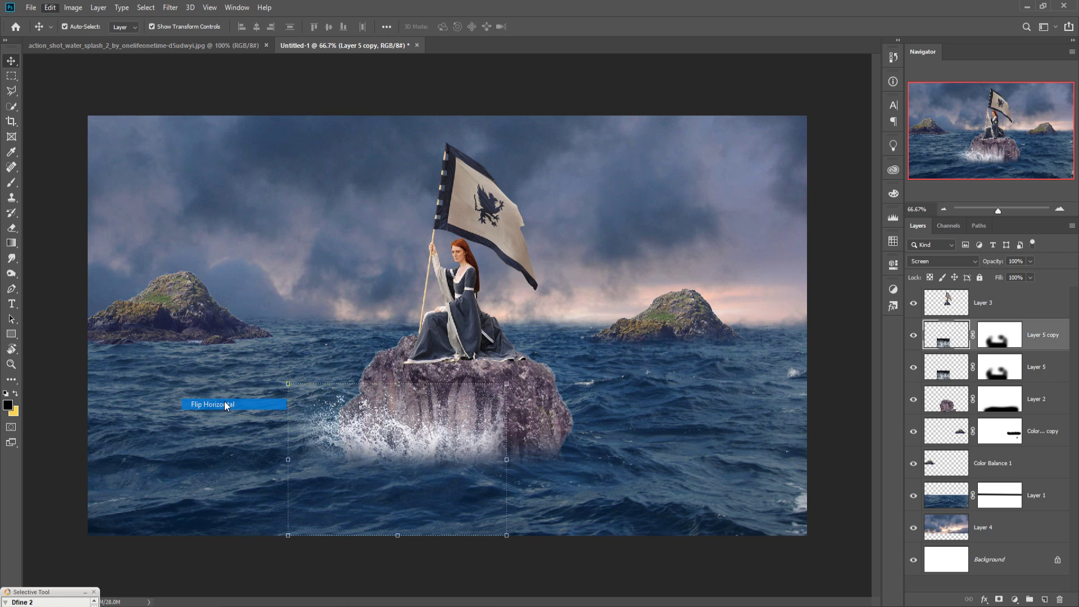
pyautogui.moveTo(434, 444); pyautogui.dragTo(545, 450)
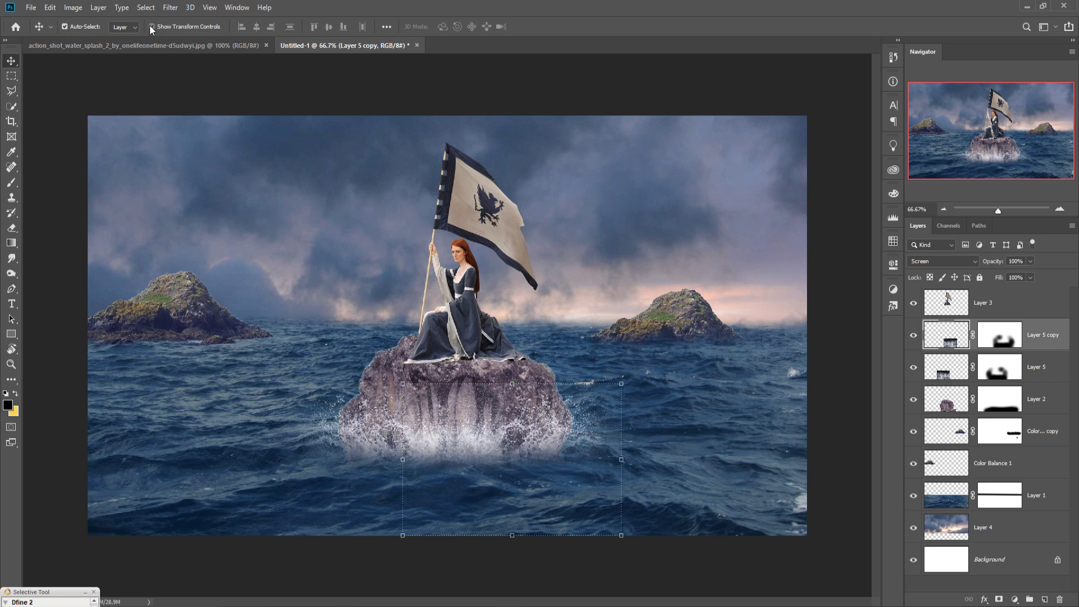
# Soften the splash copy around the rock's right side by painting black on its layer mask at 28% brush opacity.
pyautogui.click(1003, 336)
pyautogui.click(11, 183)
pyautogui.moveTo(555, 354)
pyautogui.mouseDown()
pyautogui.moveTo(574, 375)
pyautogui.moveTo(523, 381)
pyautogui.moveTo(526, 390)
pyautogui.moveTo(605, 393)
pyautogui.moveTo(661, 411)
pyautogui.moveTo(675, 438)
pyautogui.mouseUp()
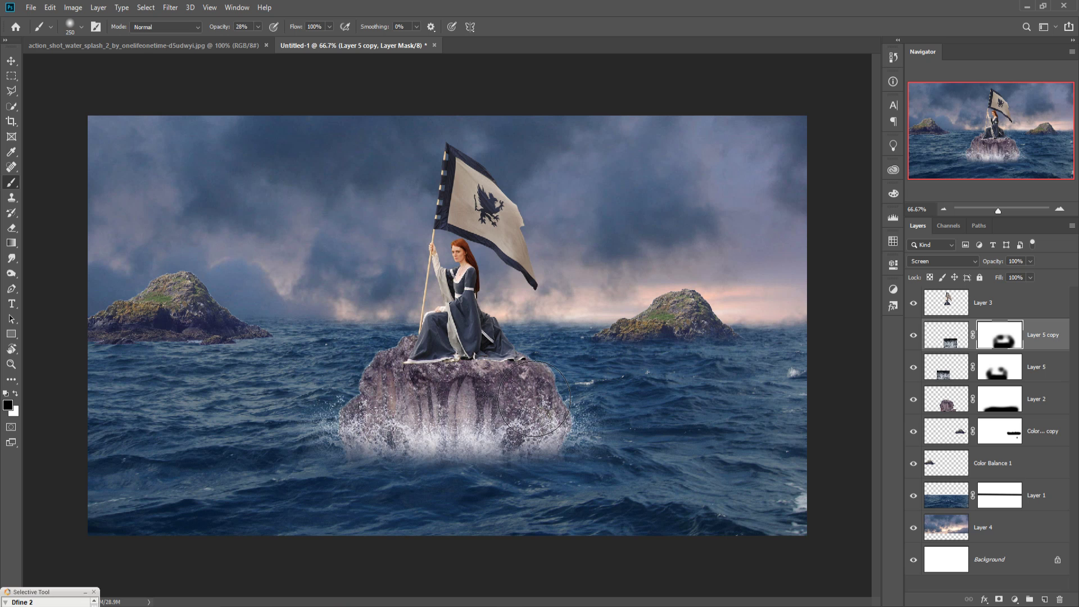
# Add a new empty layer directly above the sea layer, Layer 1.
pyautogui.click(12, 61)
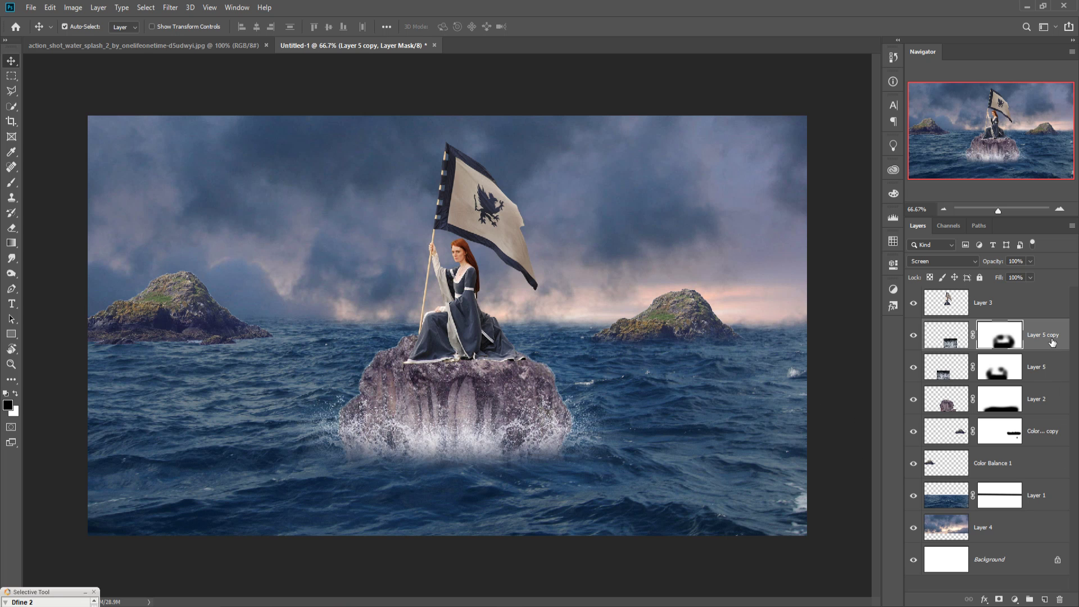
pyautogui.click(1016, 308)
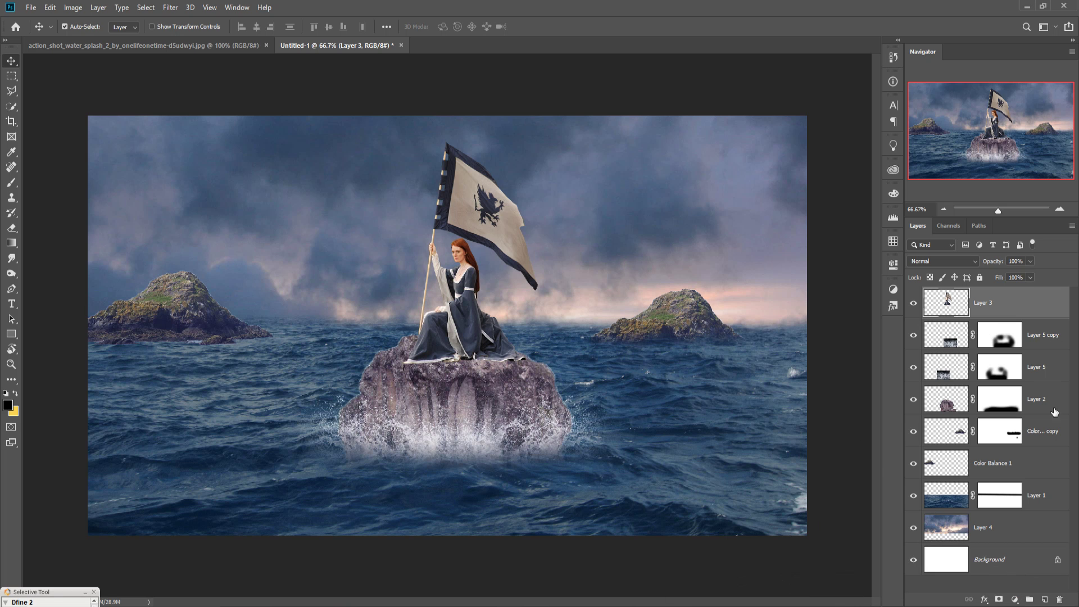
pyautogui.click(1042, 501)
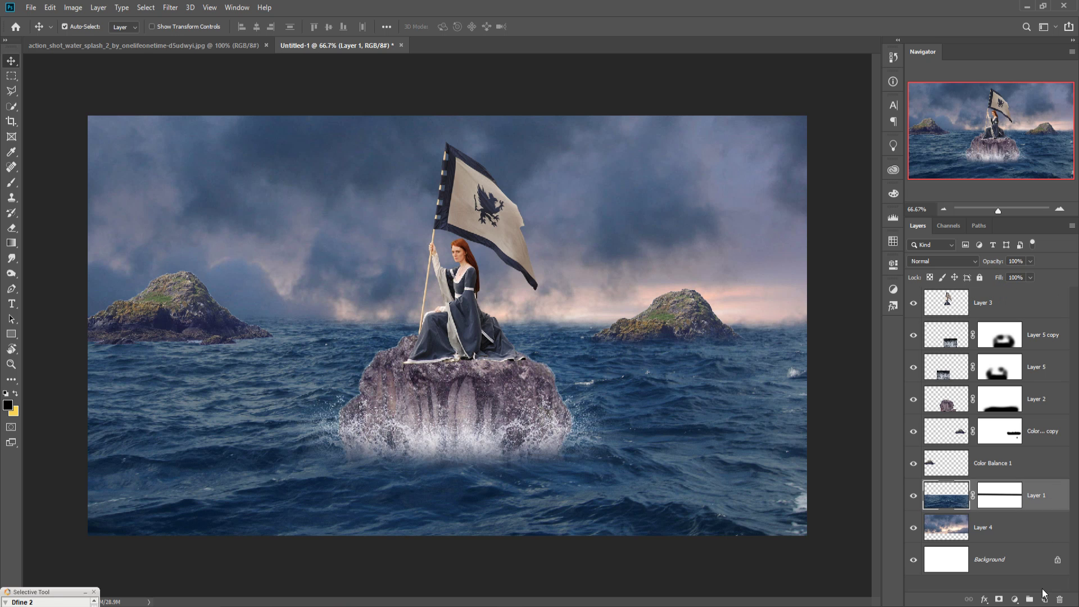
pyautogui.click(1044, 599)
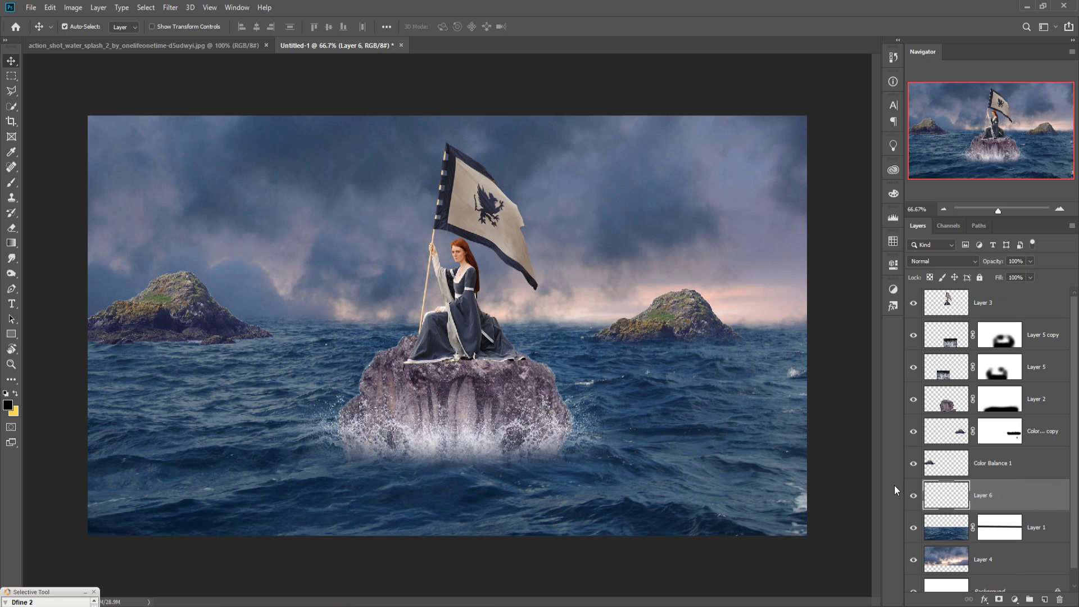
# Rotate the splash fontain brush tip so its spray lies nearly horizontal, and reduce the brush size to 300 px.
pyautogui.click(11, 182)
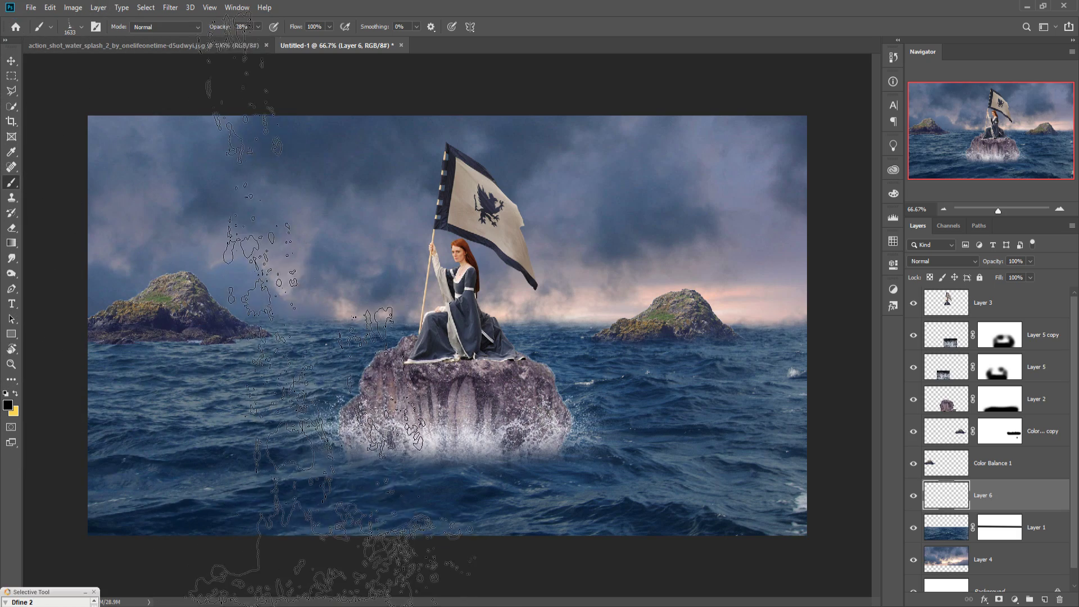
pyautogui.rightClick(388, 326)
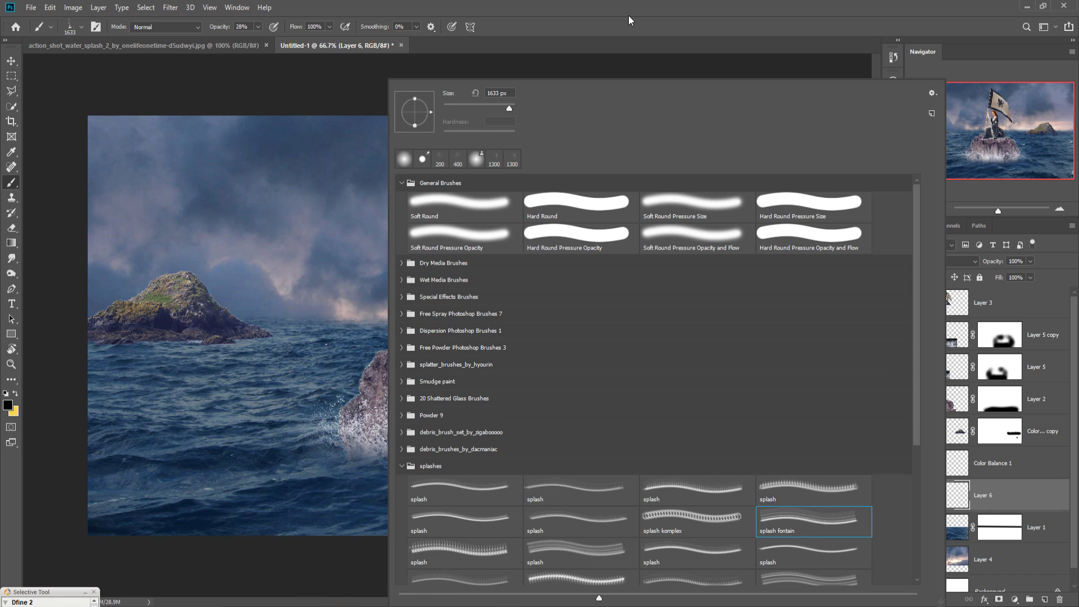
pyautogui.press('Escape')
pyautogui.rightClick(432, 337)
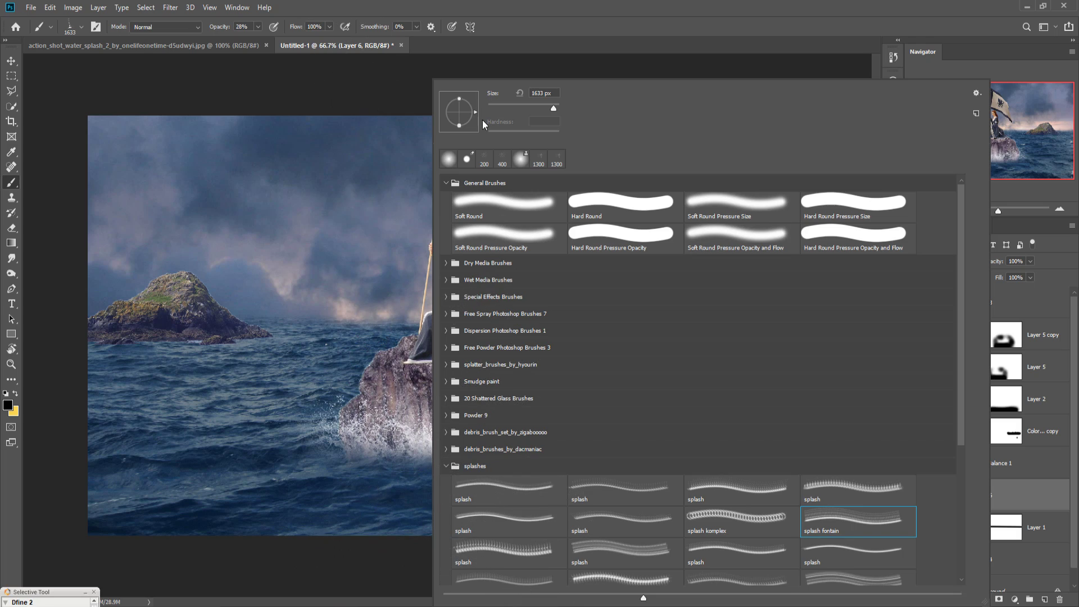
pyautogui.moveTo(476, 111); pyautogui.dragTo(459, 96)
pyautogui.press('Escape')
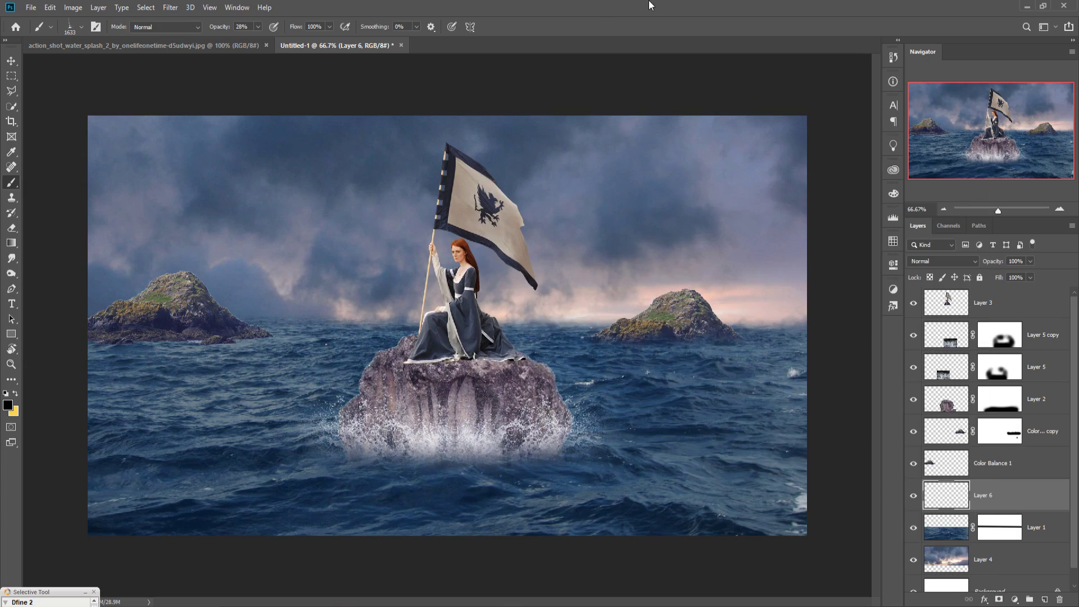
pyautogui.press('[')
pyautogui.press('[')
pyautogui.press('[')
pyautogui.press('[')
pyautogui.press('[')
pyautogui.press('[')
pyautogui.press('[')
pyautogui.press('[')
pyautogui.press('[')
pyautogui.press('[')
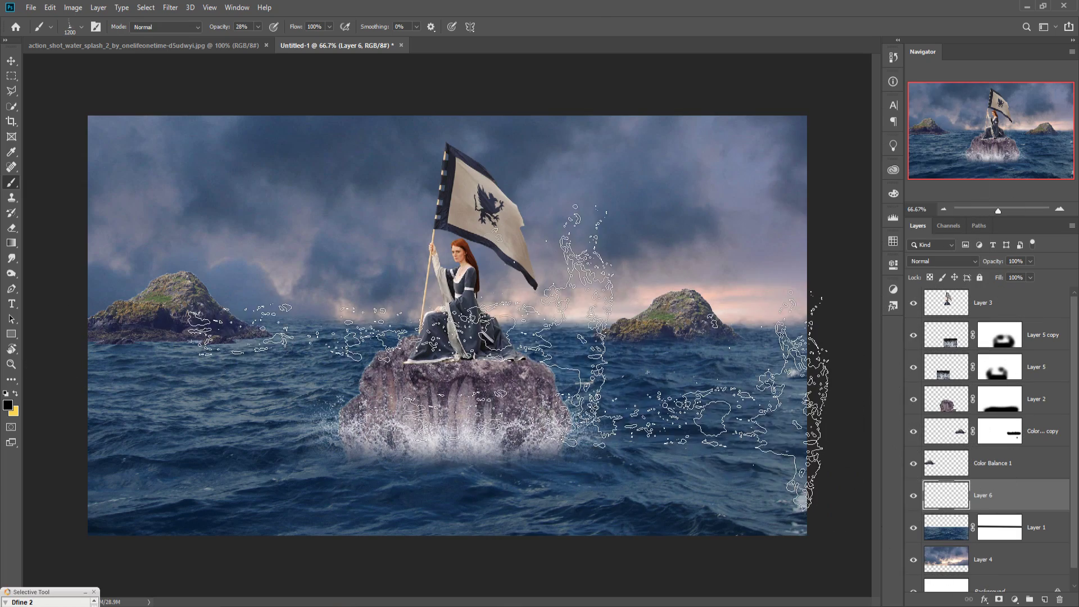
pyautogui.press('[')
pyautogui.press('[')
pyautogui.press('[')
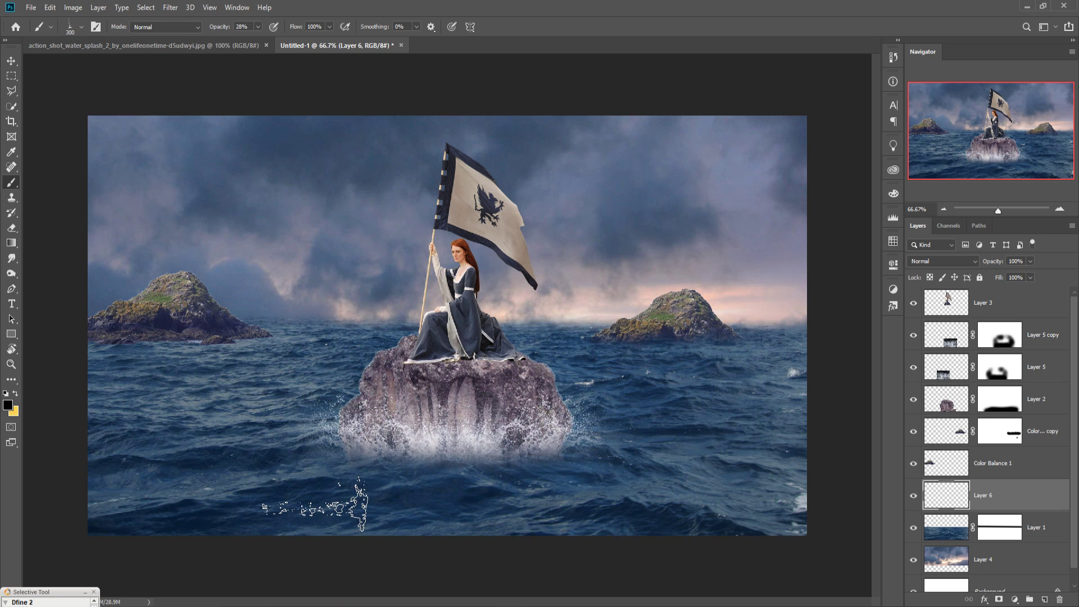
pyautogui.rightClick(315, 504)
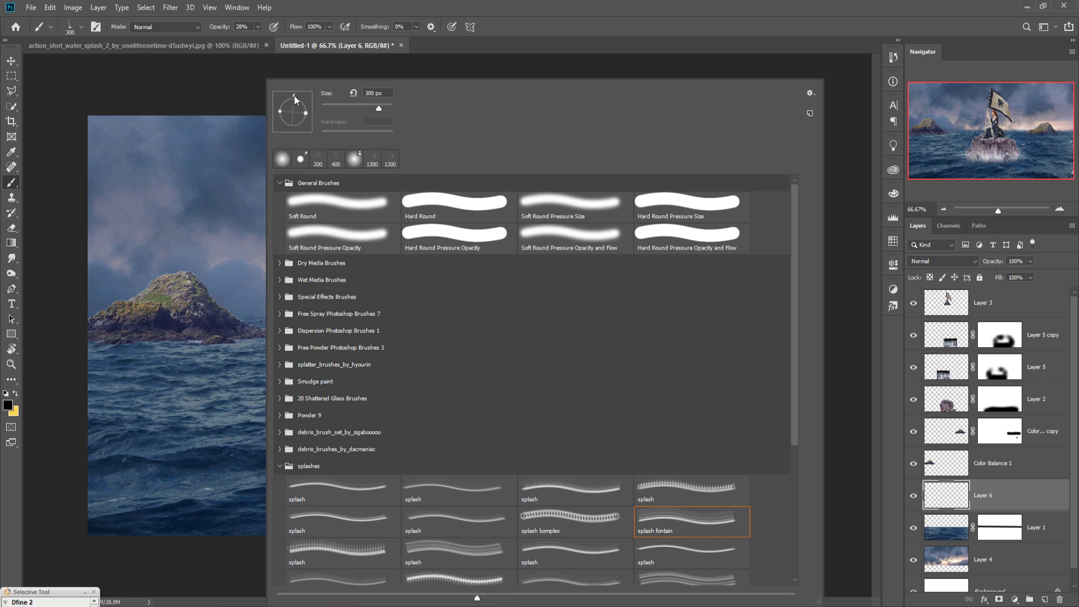
pyautogui.press('Return')
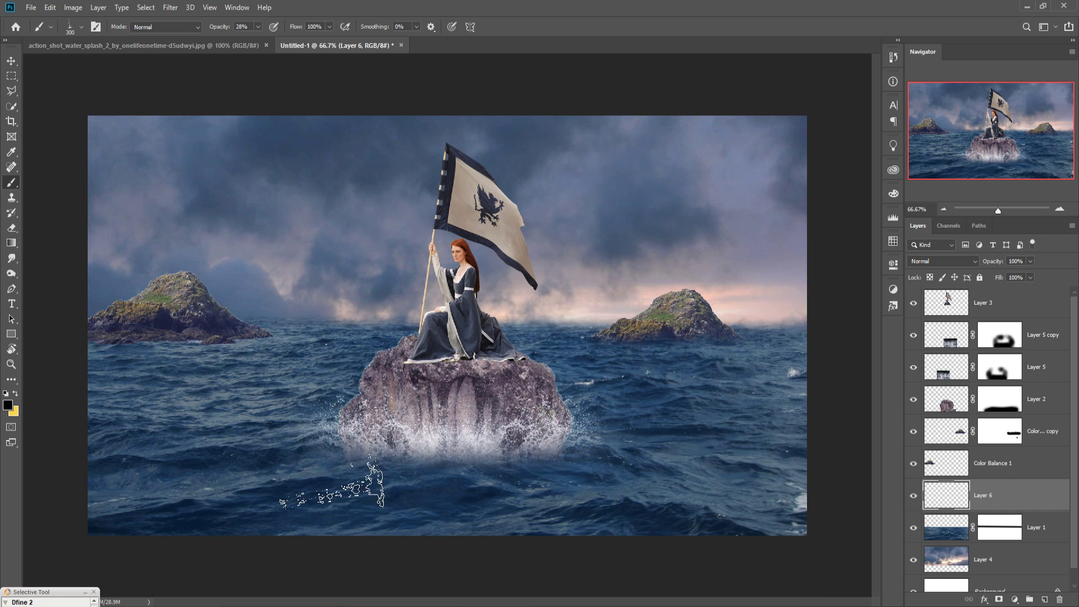
# Undo the black test splash on the sea and set the foreground colour to near-white #f5f4f7.
pyautogui.click(312, 504)
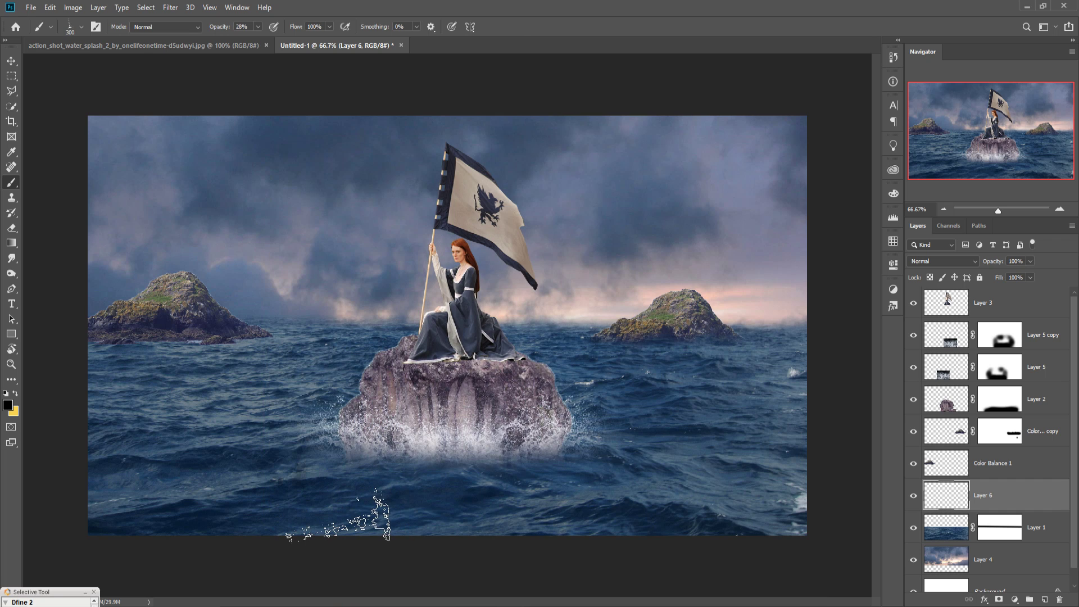
pyautogui.hotkey('ctrl', 'z')
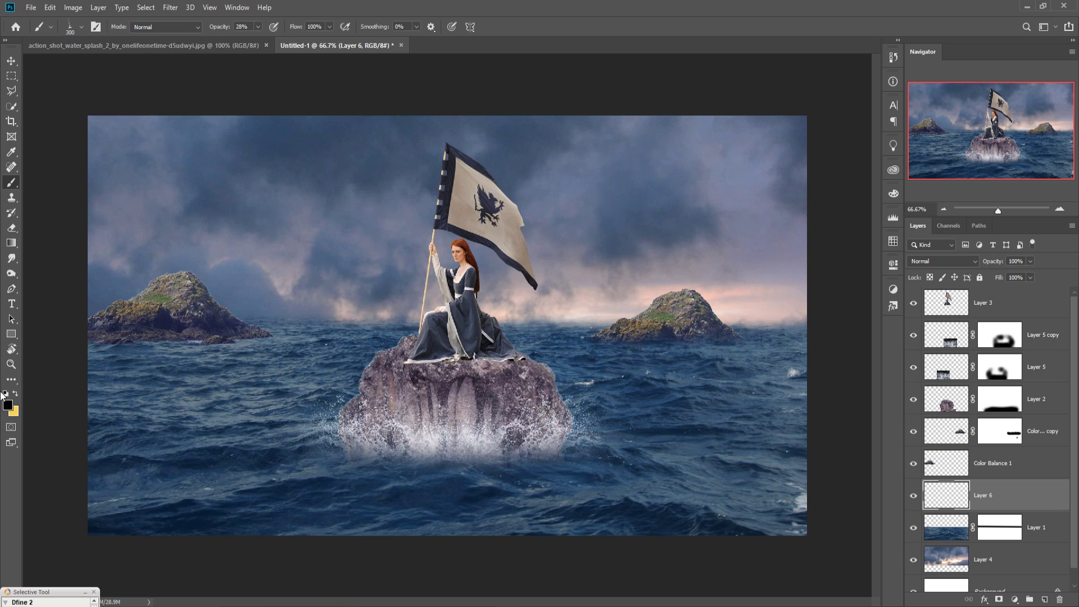
pyautogui.click(7, 408)
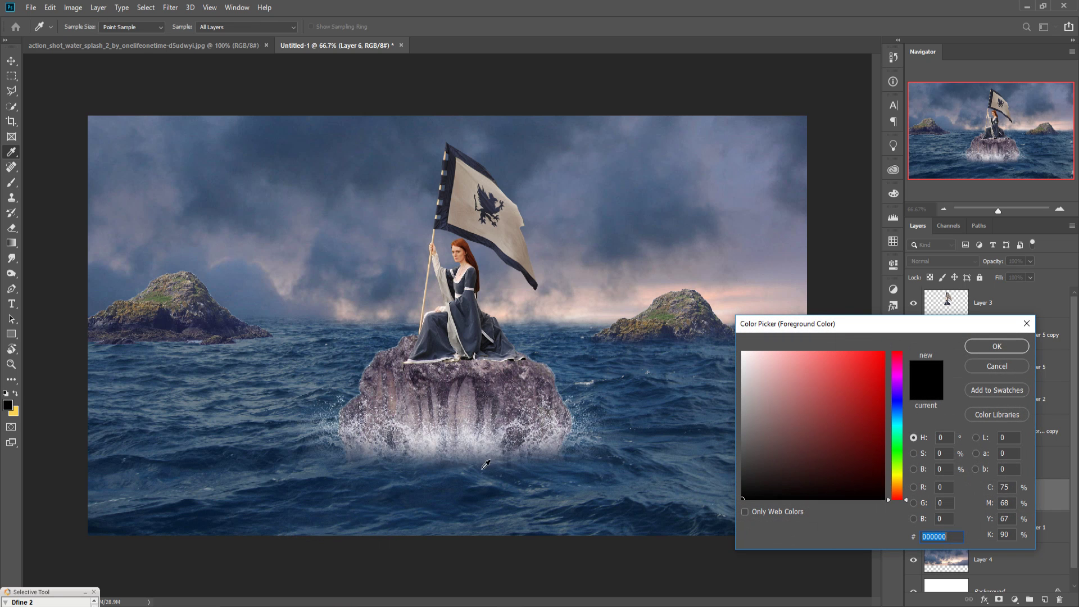
pyautogui.click(473, 443)
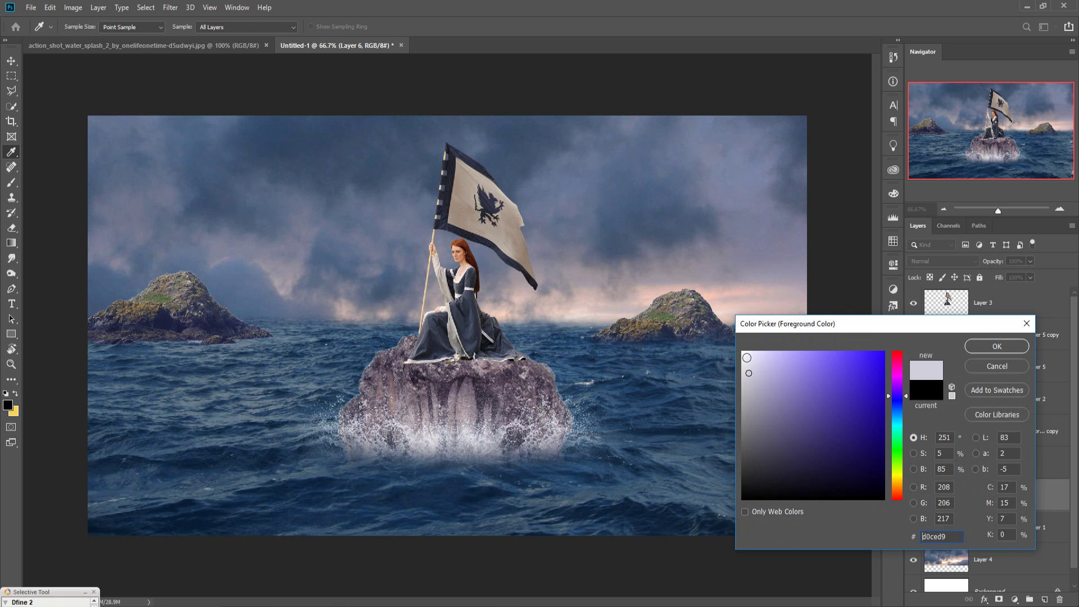
pyautogui.moveTo(745, 371); pyautogui.dragTo(743, 354)
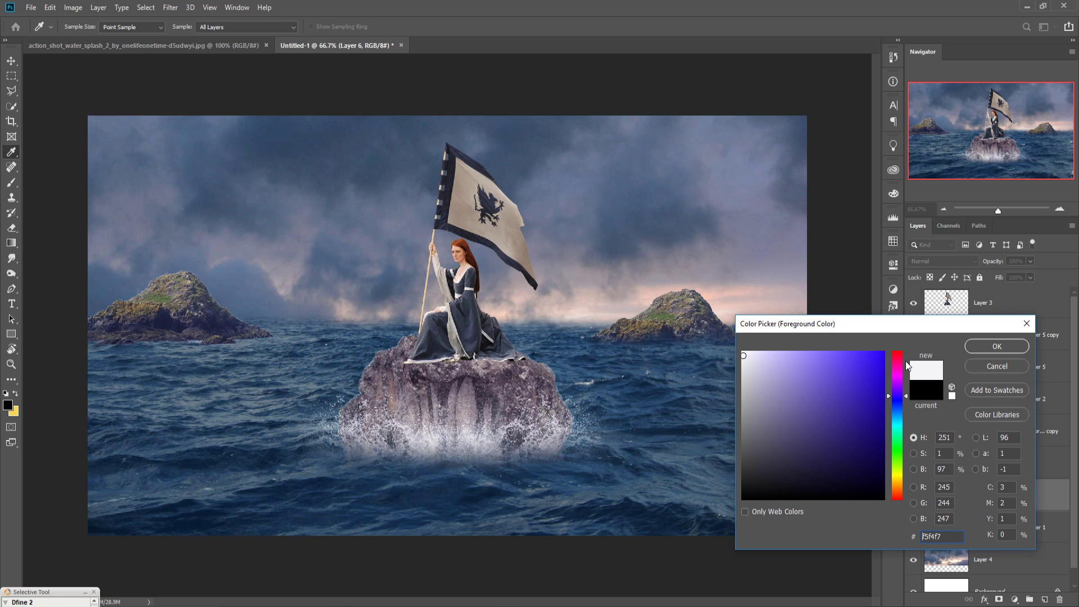
pyautogui.click(997, 347)
# Undo the faint test splash, raise the brush opacity to 100%, and stamp two white splashes on the sea left of the rock.
pyautogui.click(264, 478)
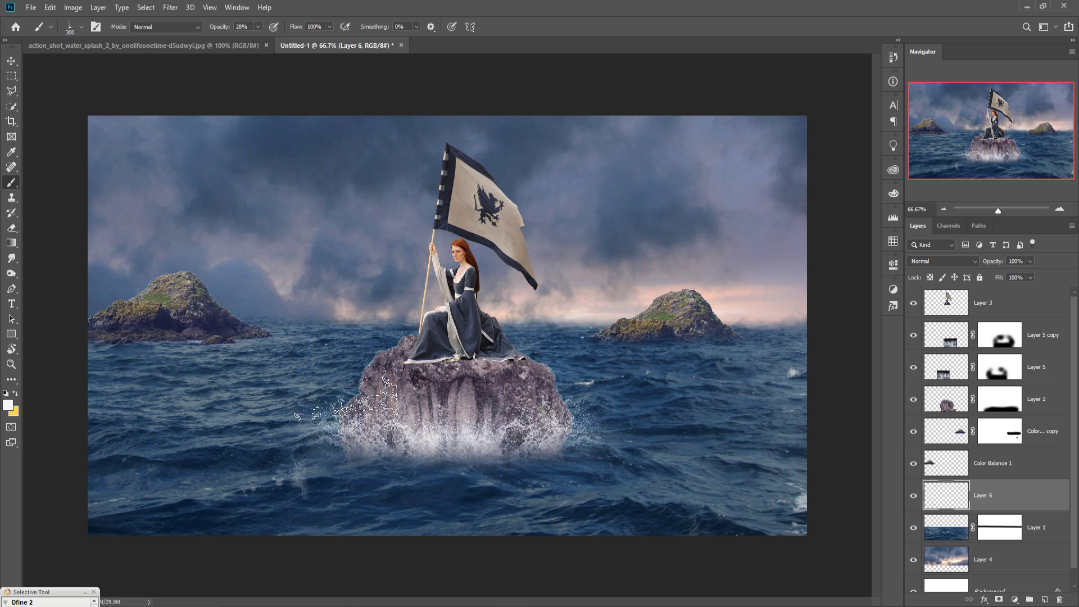
pyautogui.hotkey('ctrl', 'z')
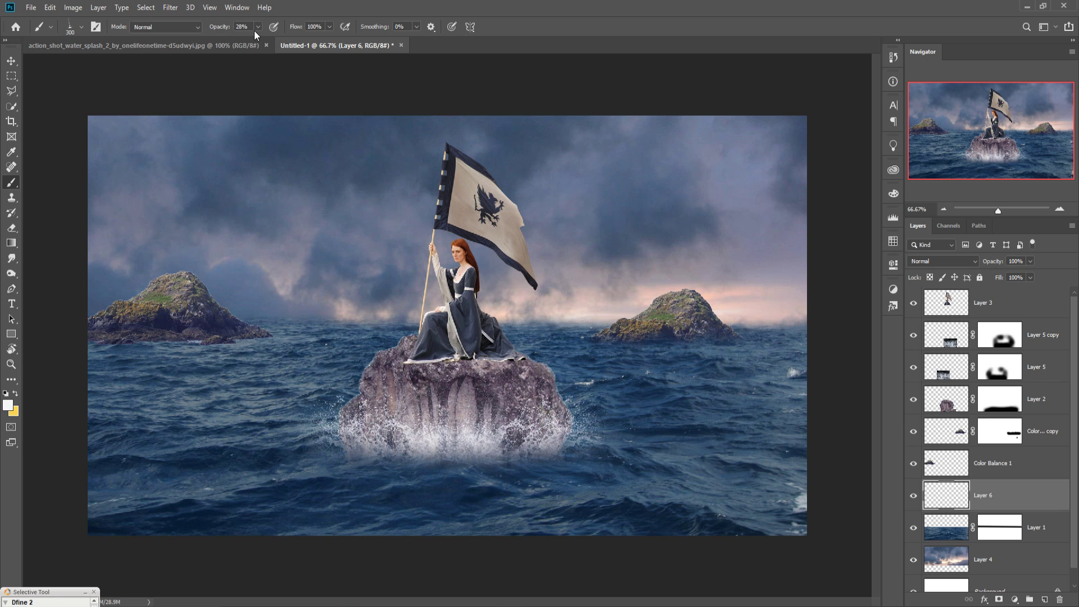
pyautogui.click(258, 27)
pyautogui.moveTo(259, 42); pyautogui.dragTo(298, 41)
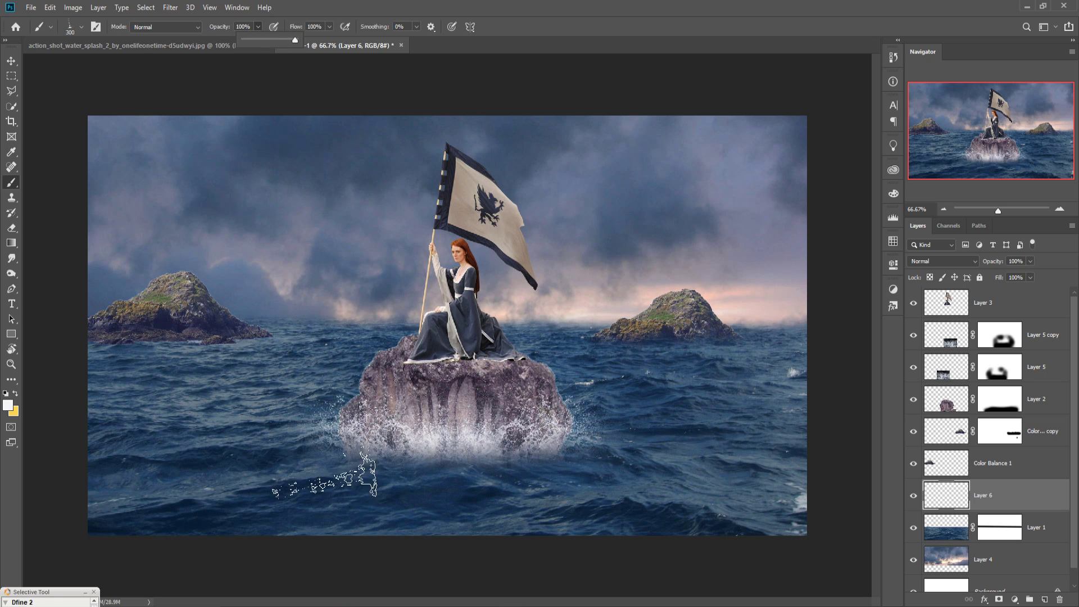
pyautogui.click(216, 484)
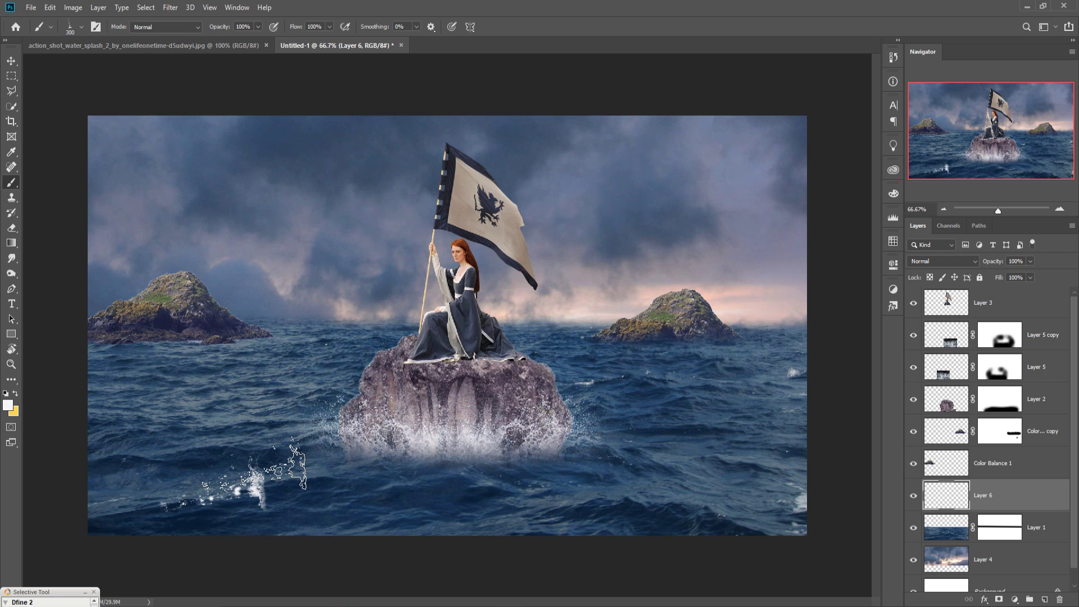
pyautogui.click(204, 441)
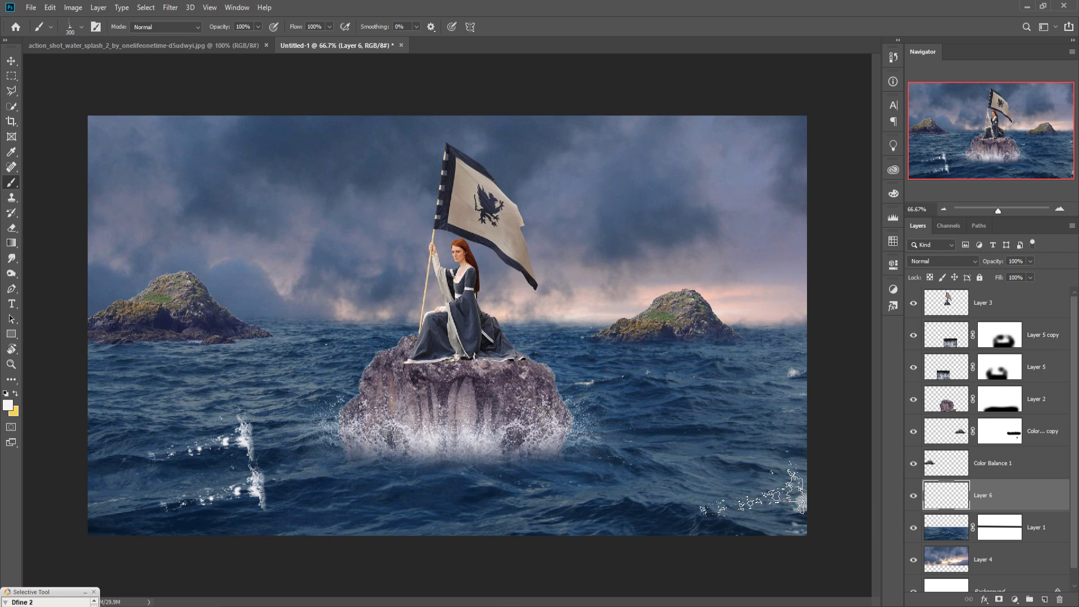
# Tilt the splash brush tip slightly clockwise and stamp one splash near the lower-right corner of the sea.
pyautogui.rightClick(753, 517)
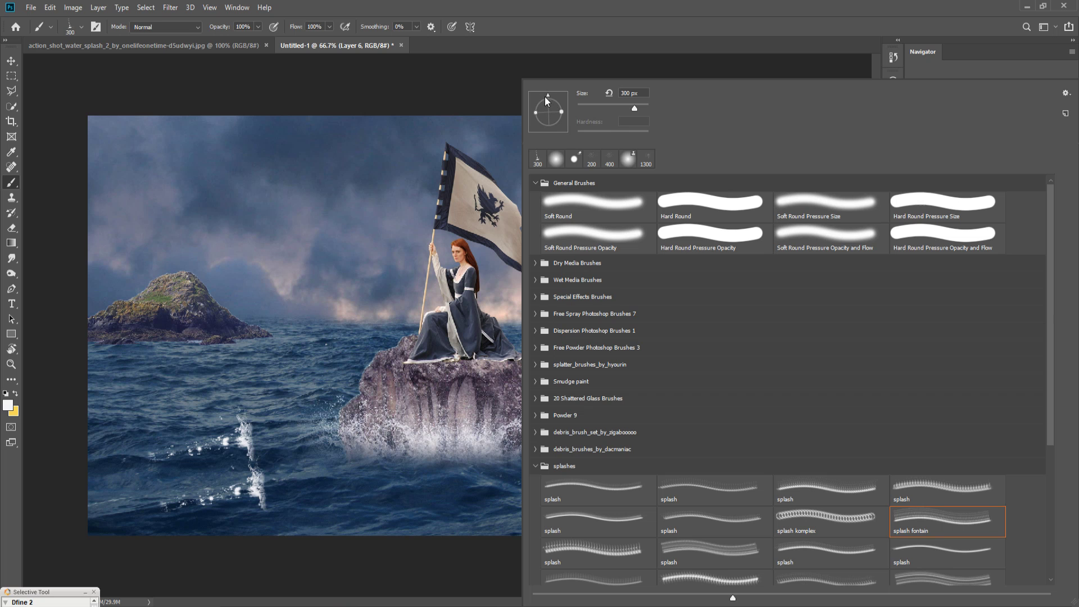
pyautogui.moveTo(546, 101); pyautogui.dragTo(556, 101)
pyautogui.click(567, 41)
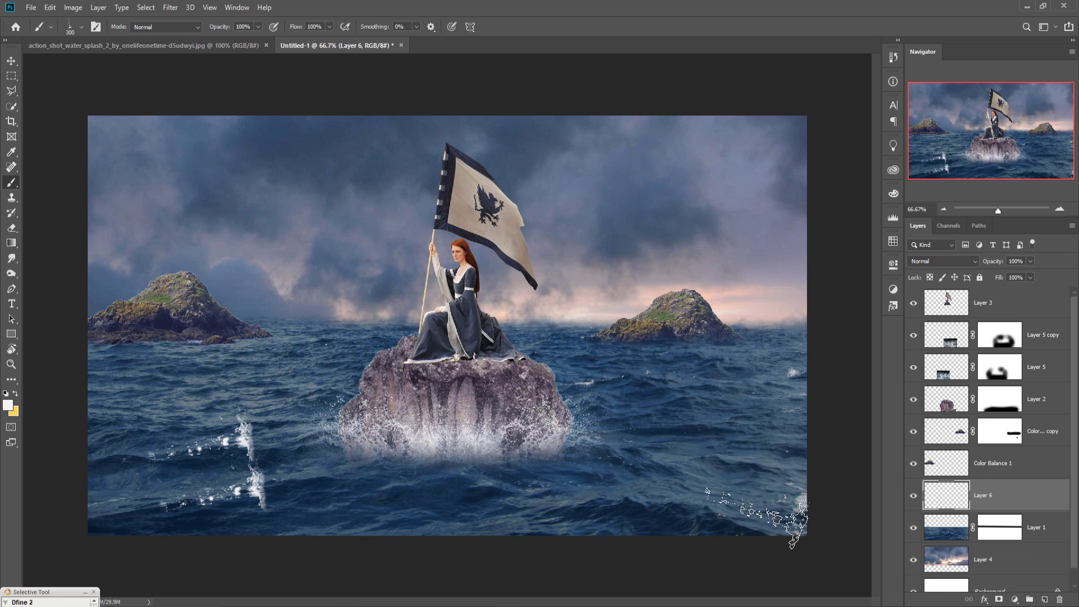
pyautogui.click(747, 520)
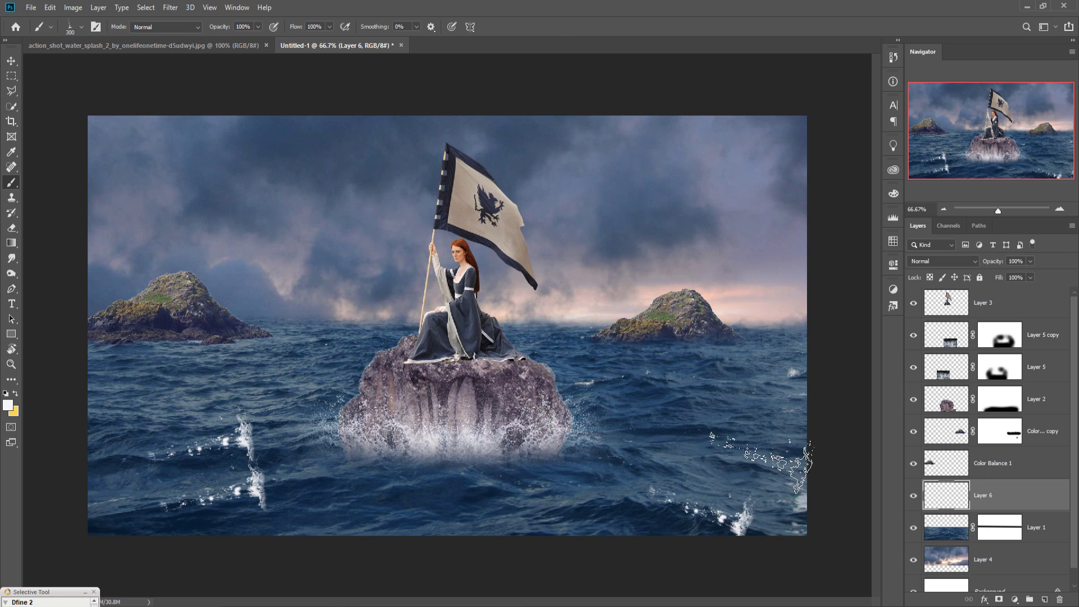
# Readjust the splash brush angle and stamp three more splashes on the waves to the right of and below the rock.
pyautogui.rightClick(708, 435)
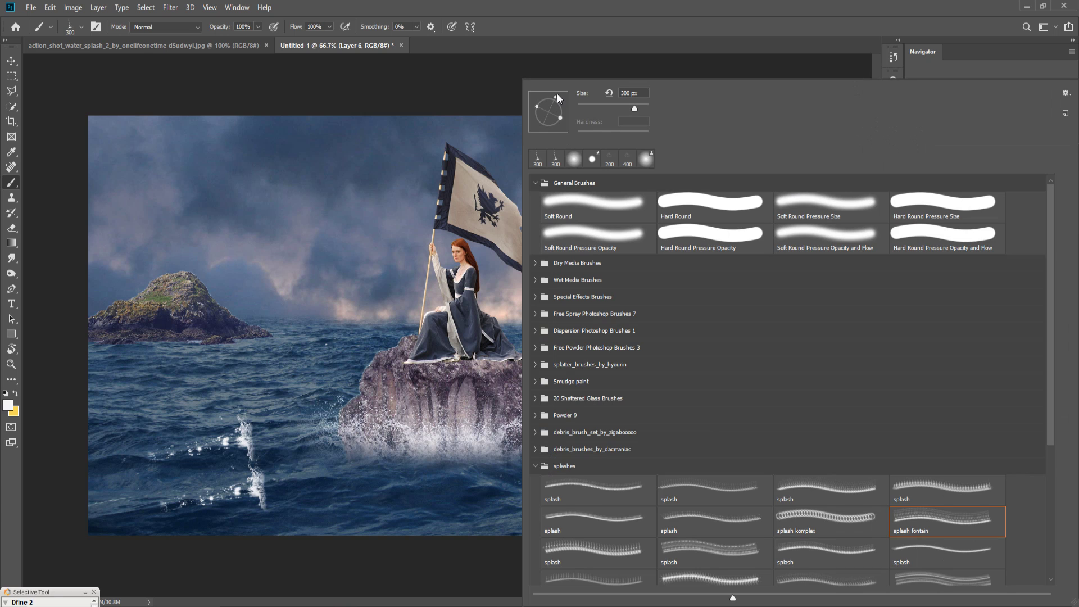
pyautogui.press('Return')
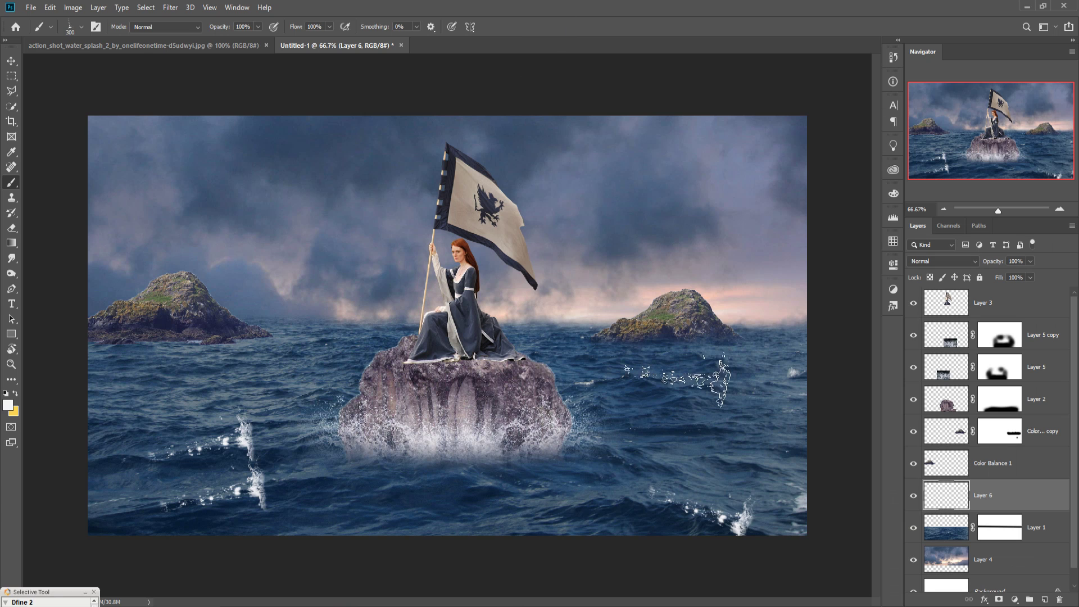
pyautogui.click(662, 449)
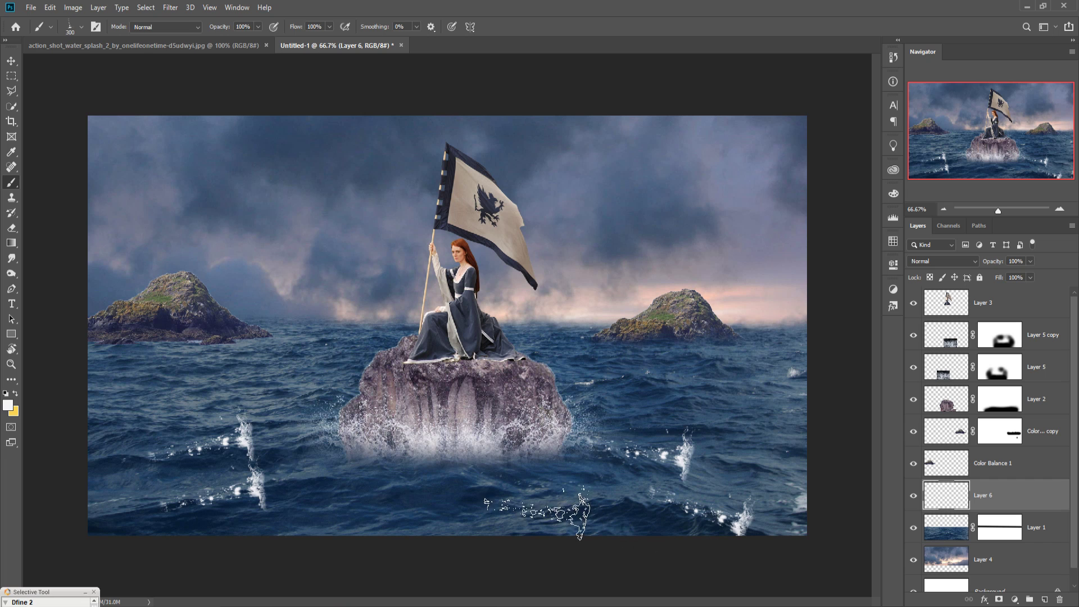
pyautogui.click(459, 490)
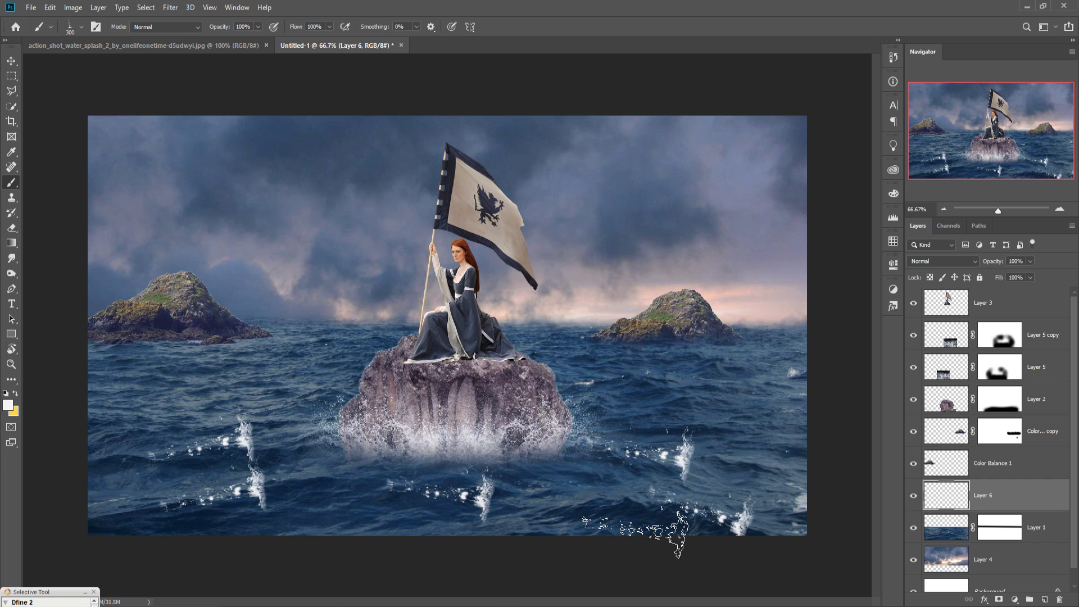
pyautogui.click(584, 514)
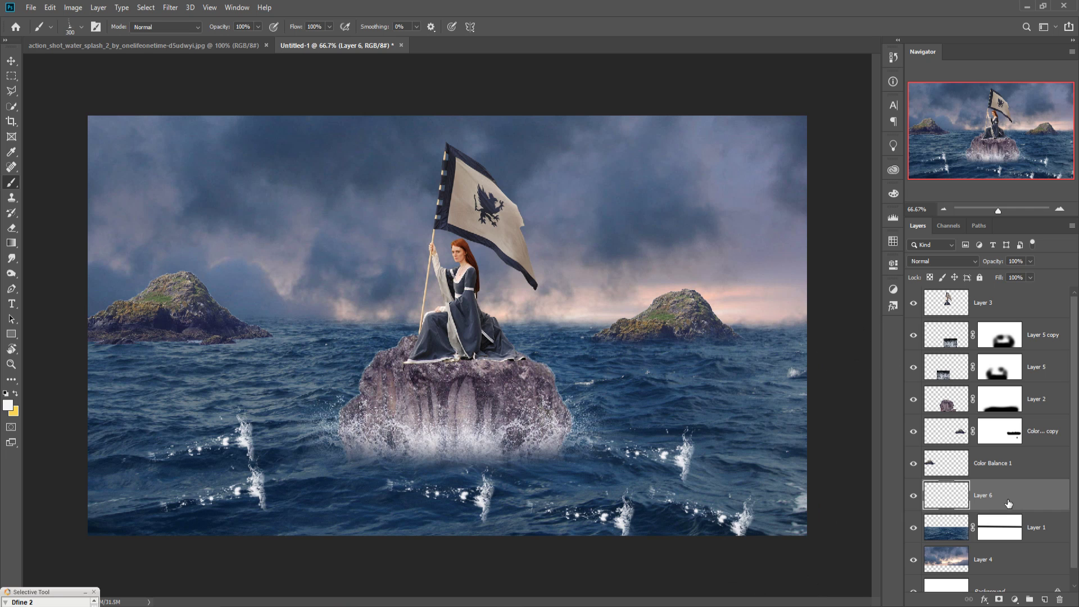
# Add a layer mask to Layer 6 and prepare a Soft Round brush with the default black foreground colour.
pyautogui.click(1000, 599)
pyautogui.press('d')
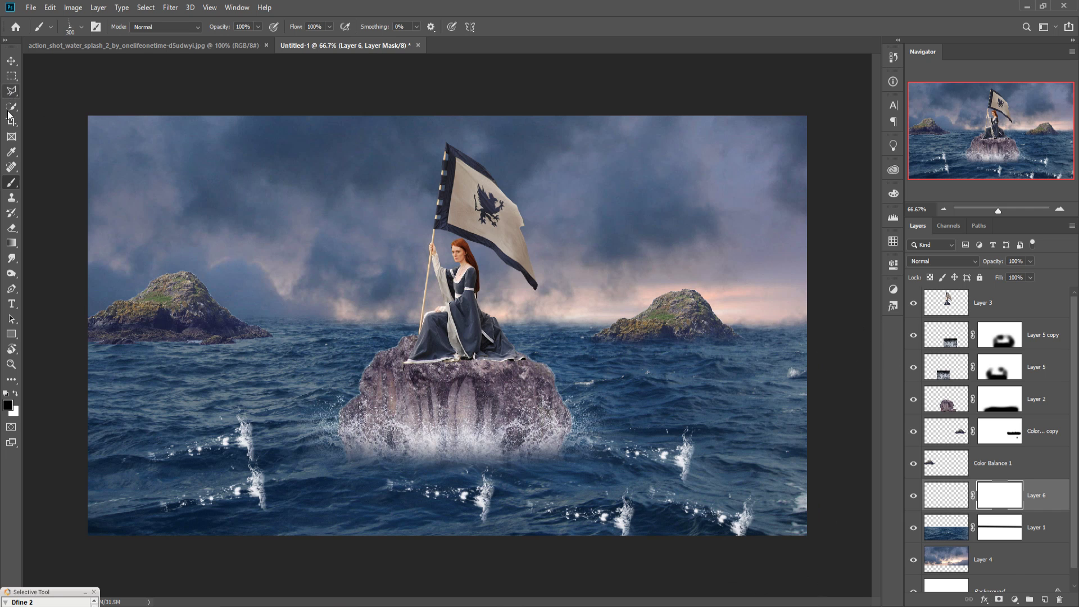
pyautogui.click(82, 27)
pyautogui.click(105, 172)
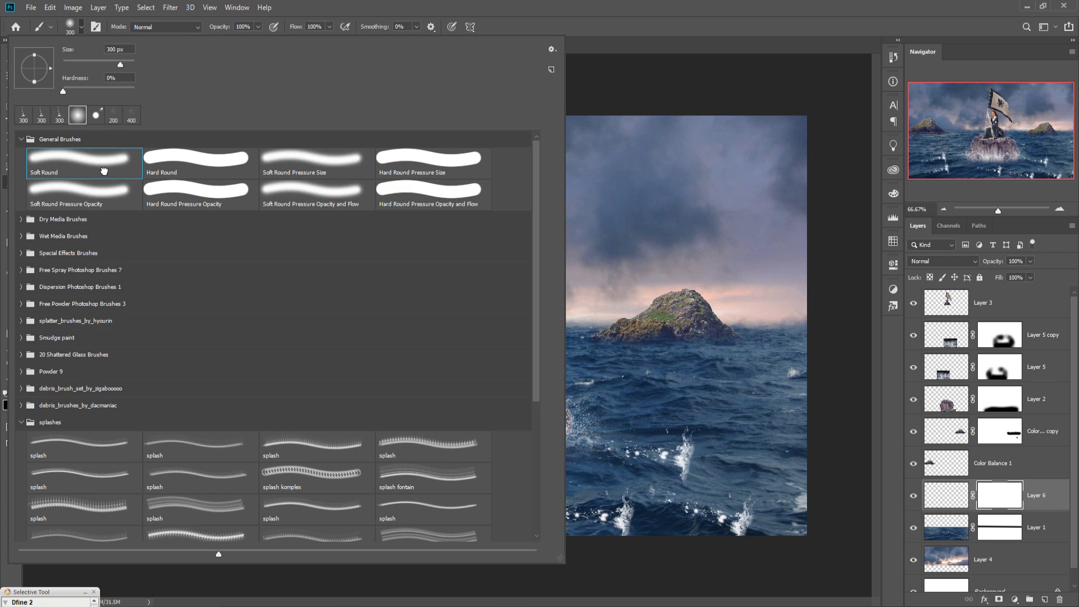
pyautogui.press('Return')
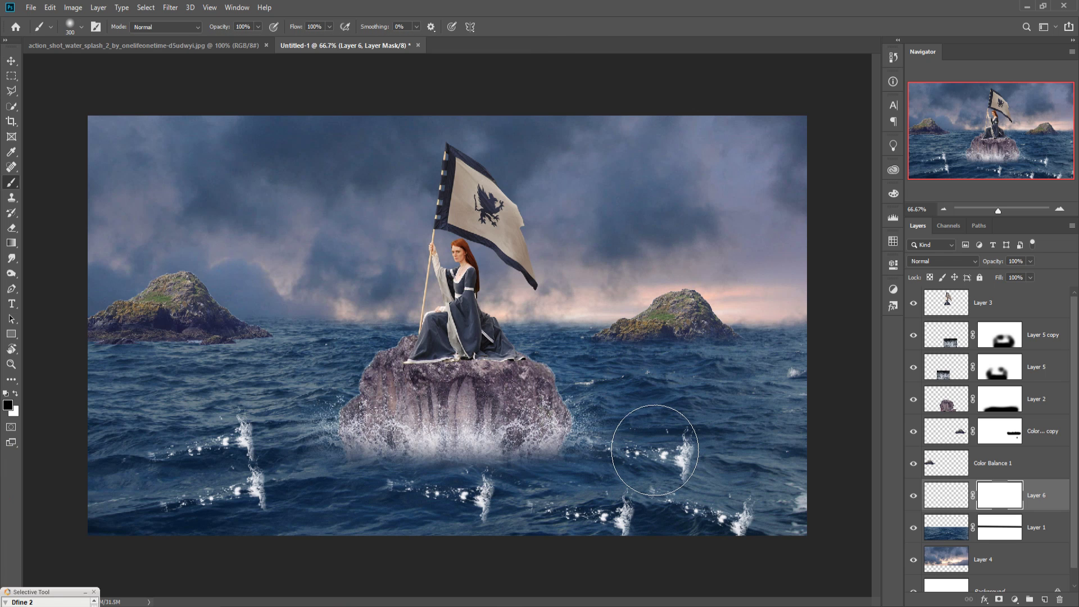
# Hide the tall vertical part of all six wave splashes by painting black on Layer 6's mask with a 150 px brush.
pyautogui.press('[')
pyautogui.press('[')
pyautogui.press('[')
pyautogui.press('[')
pyautogui.moveTo(681, 432); pyautogui.dragTo(688, 467)
pyautogui.moveTo(741, 494); pyautogui.dragTo(745, 531)
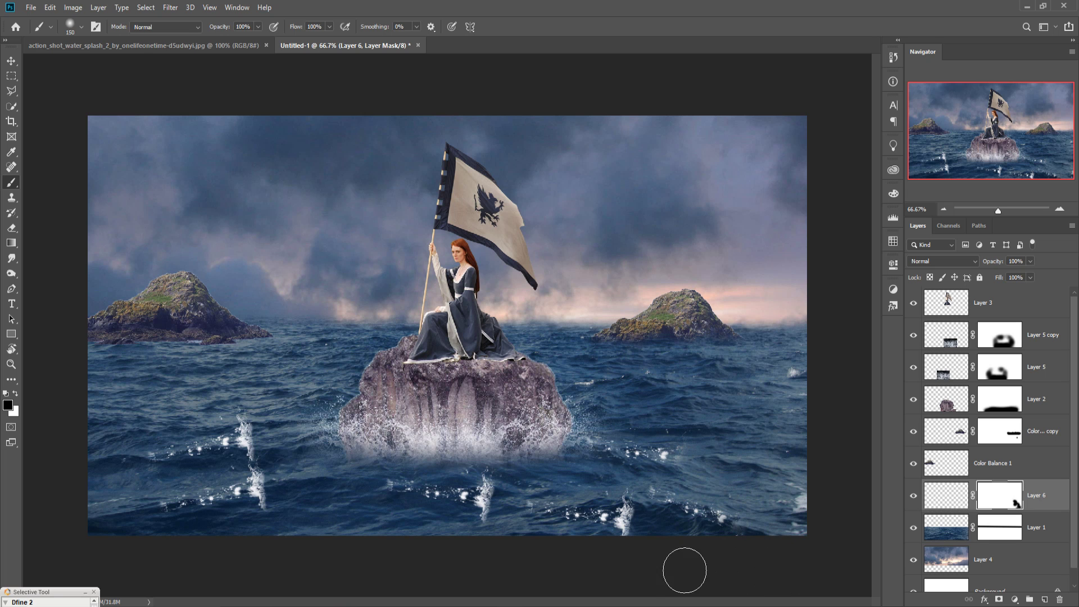
pyautogui.moveTo(622, 492); pyautogui.dragTo(625, 525)
pyautogui.moveTo(483, 480); pyautogui.dragTo(484, 512)
pyautogui.moveTo(254, 475); pyautogui.dragTo(258, 508)
pyautogui.moveTo(242, 424); pyautogui.dragTo(247, 464)
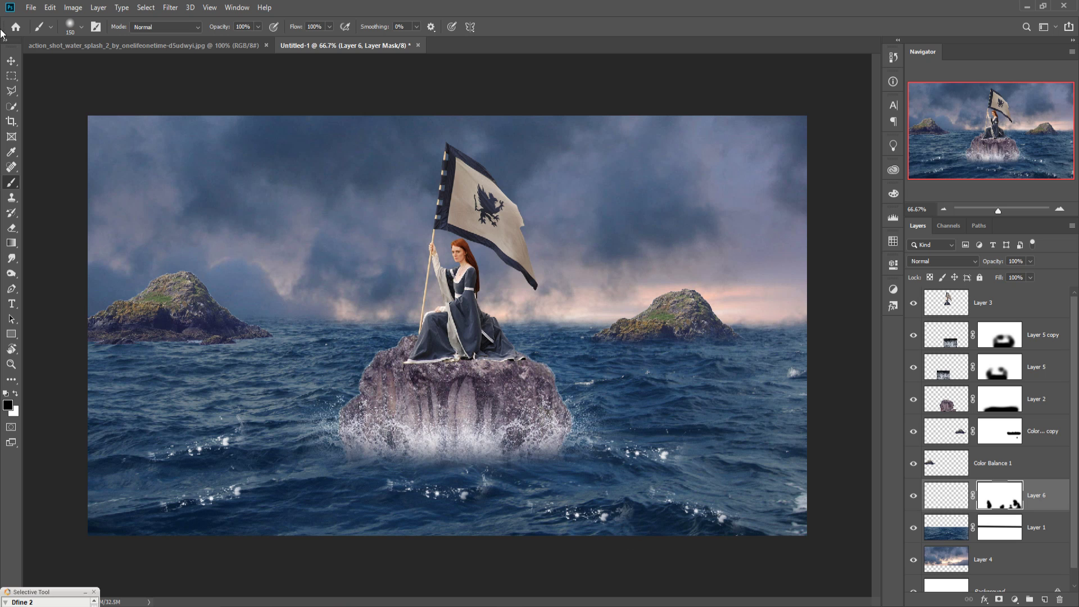
# Add a new empty layer directly above the splash copy, Layer 5 copy.
pyautogui.click(12, 76)
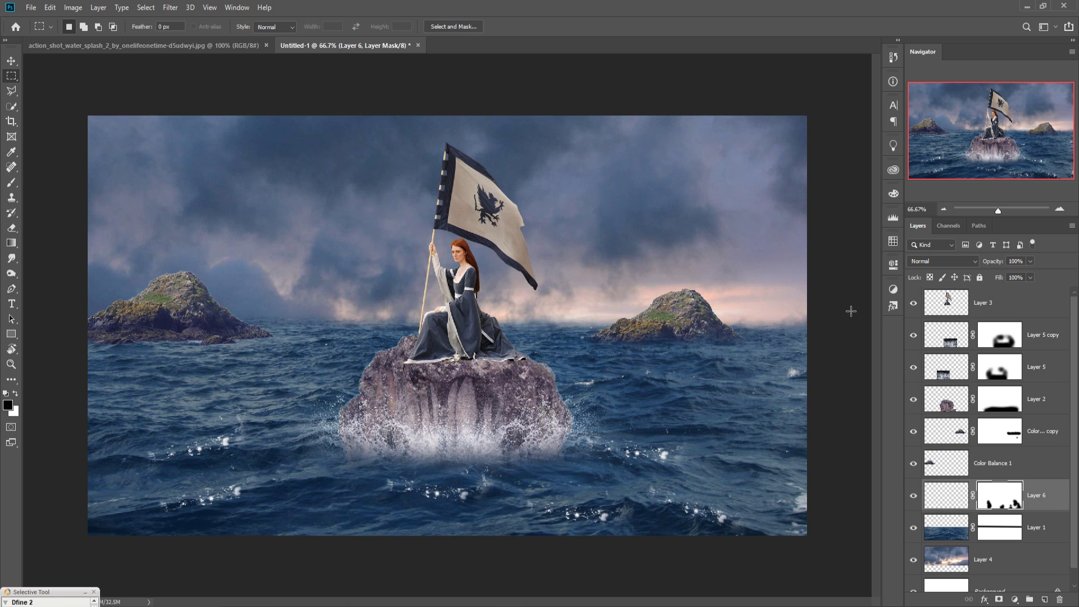
pyautogui.click(1040, 312)
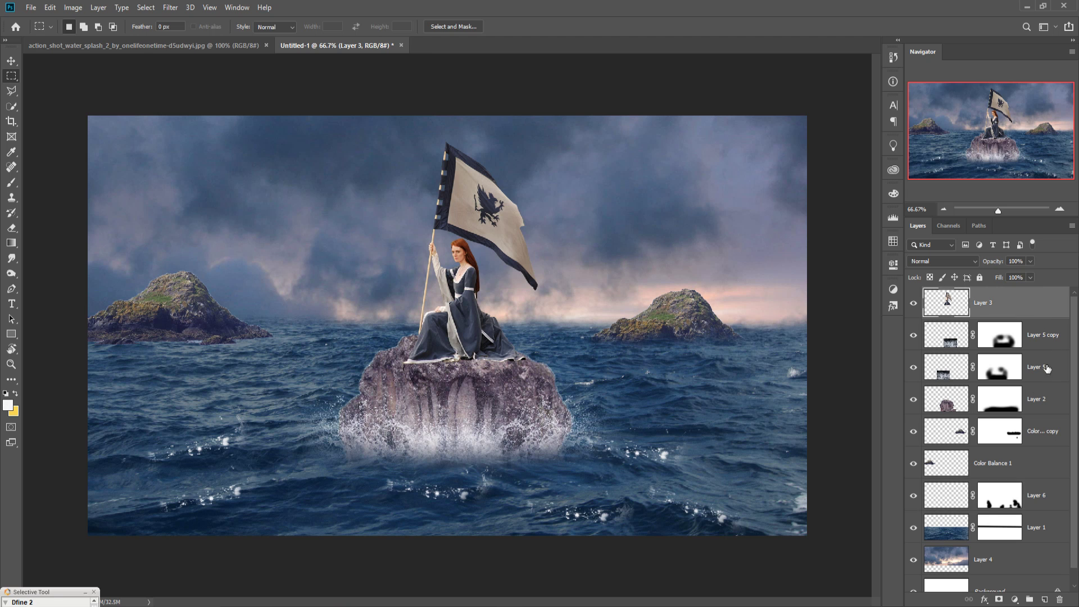
pyautogui.click(1044, 341)
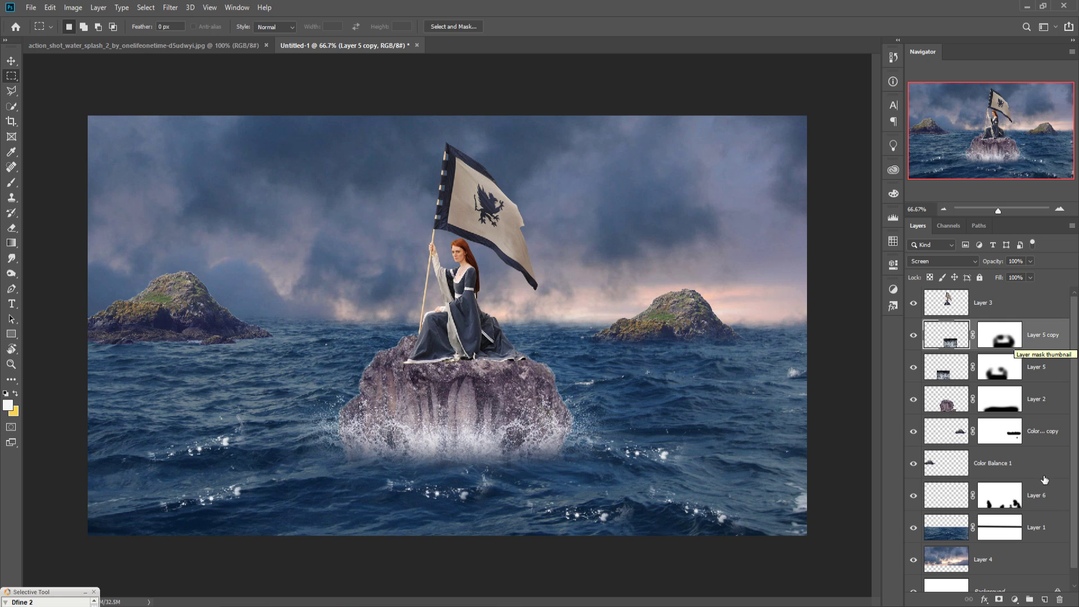
pyautogui.click(1044, 599)
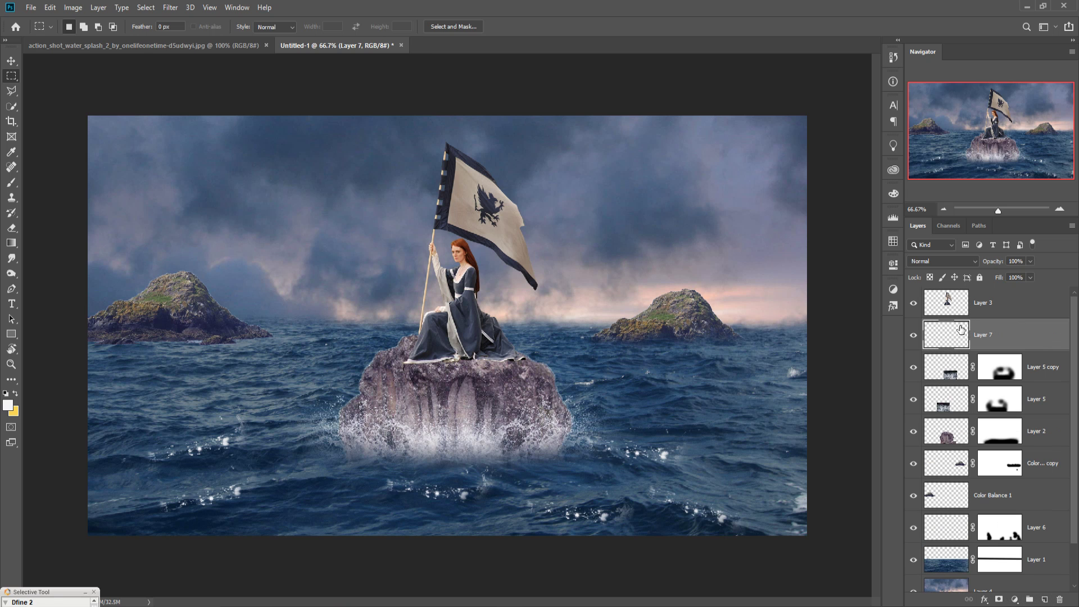
# Ready the Brush tool for painting on Layer 7 with the foreground colour set to black, 000000.
pyautogui.click(12, 184)
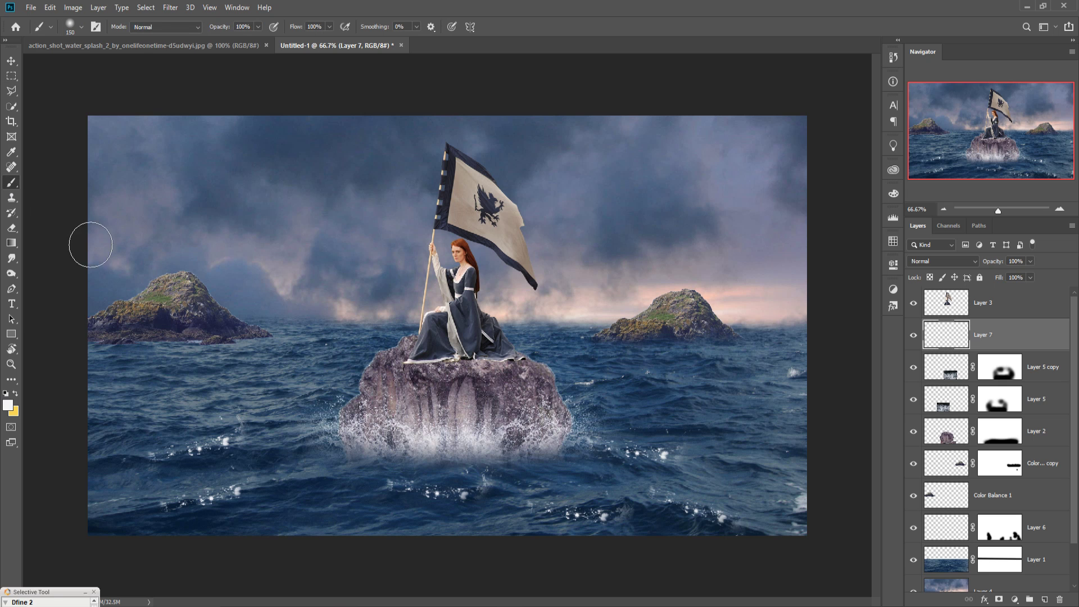
pyautogui.click(7, 406)
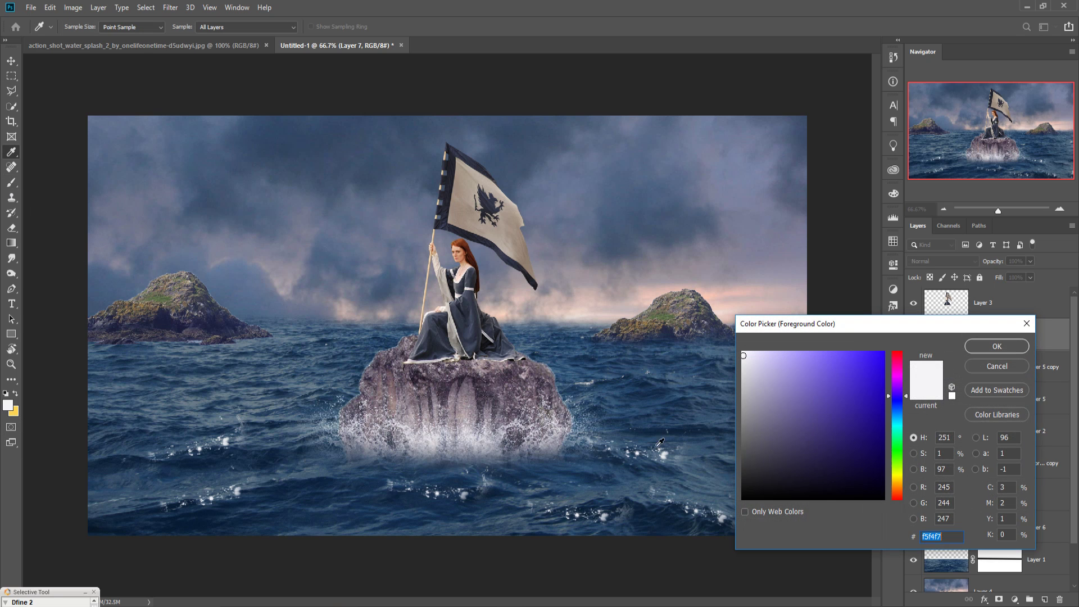
pyautogui.click(747, 505)
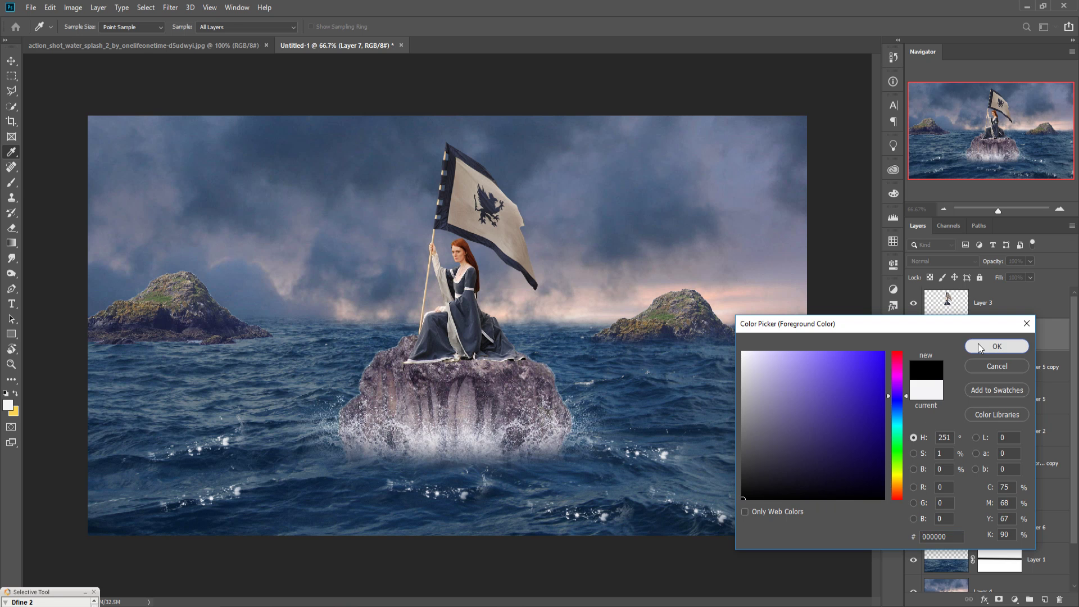
pyautogui.click(997, 347)
# Paint a soft black contact shadow on Layer 7 along the rock under the dress hem with a 45 px brush.
pyautogui.press('[')
pyautogui.press('[')
pyautogui.press('[')
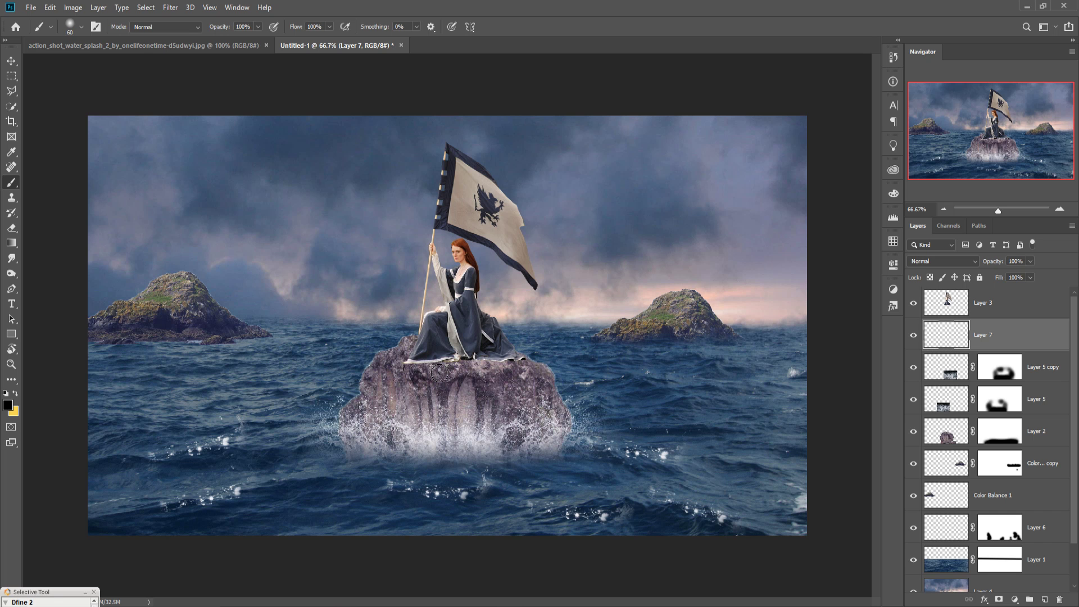
pyautogui.hotkey('ctrl', '+')
pyautogui.hotkey('ctrl', '+')
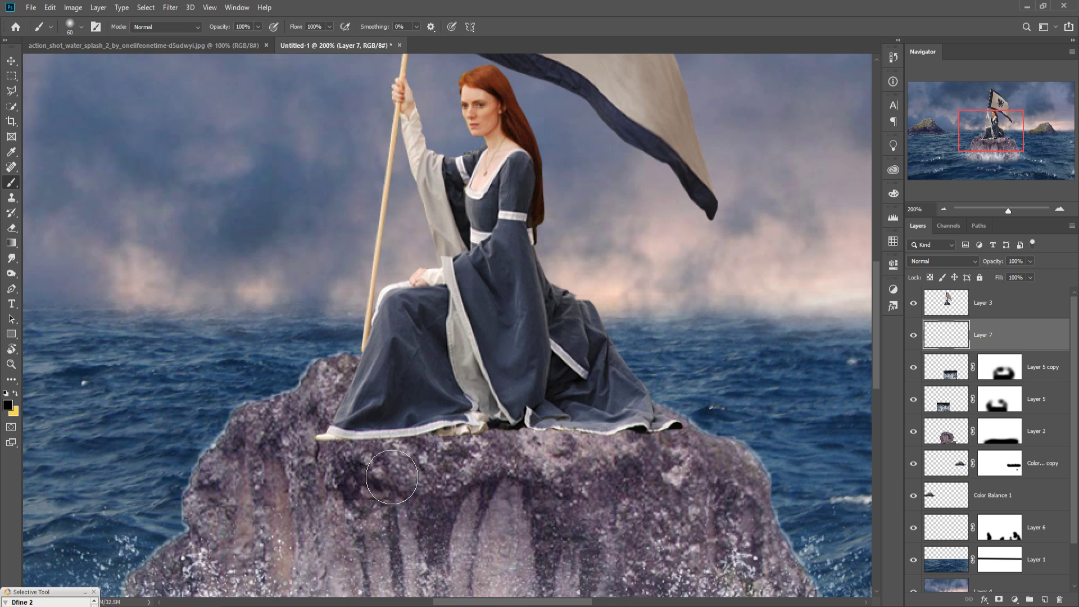
pyautogui.press('[')
pyautogui.moveTo(366, 456)
pyautogui.mouseDown()
pyautogui.moveTo(337, 447)
pyautogui.moveTo(543, 436)
pyautogui.moveTo(691, 453)
pyautogui.moveTo(621, 446)
pyautogui.mouseUp()
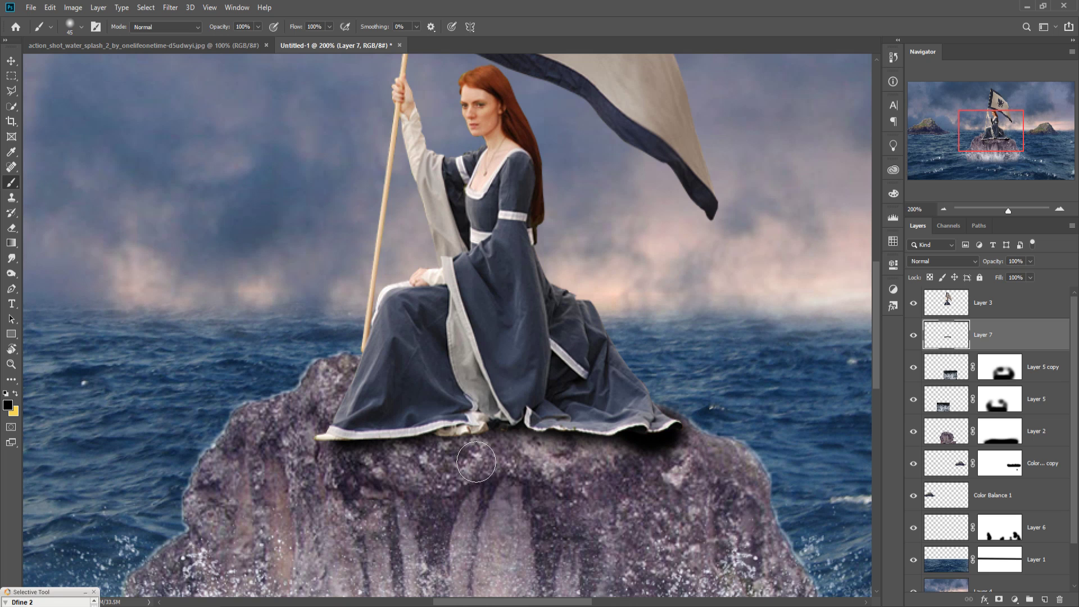
pyautogui.hotkey('ctrl', 'z')
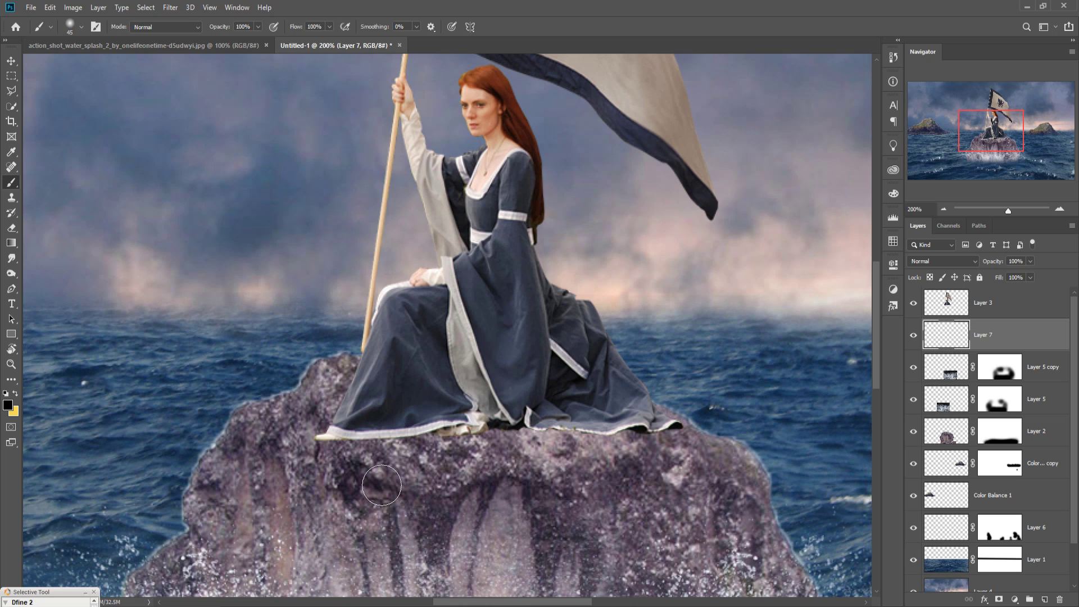
pyautogui.moveTo(325, 440)
pyautogui.mouseDown()
pyautogui.moveTo(686, 448)
pyautogui.moveTo(681, 421)
pyautogui.mouseUp()
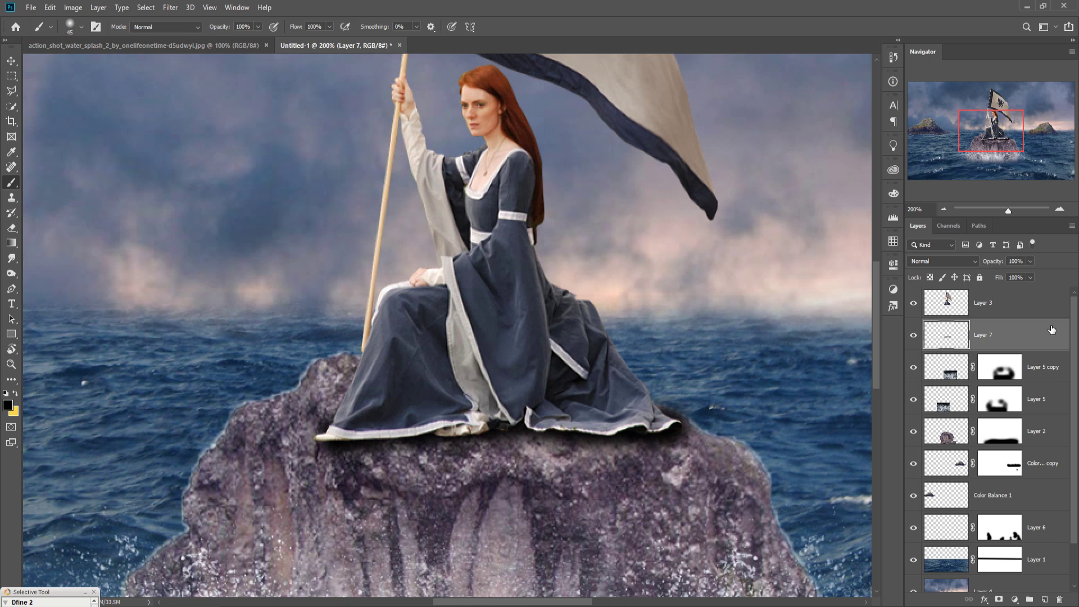
# Add a layer mask to Layer 7 and dab black on it to hide excess shadow around the dress hem.
pyautogui.click(998, 597)
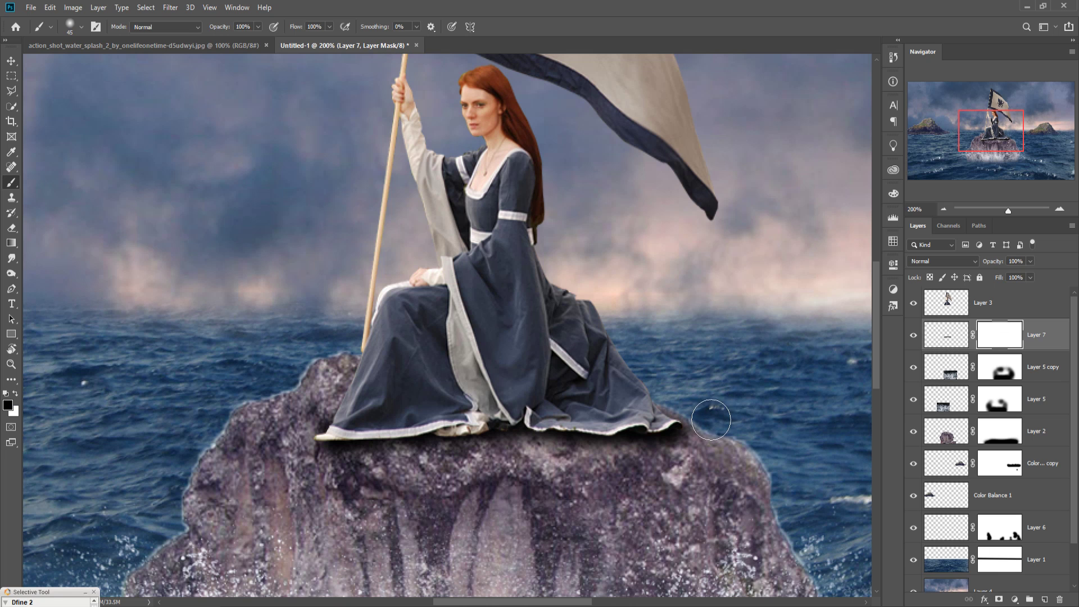
pyautogui.click(703, 415)
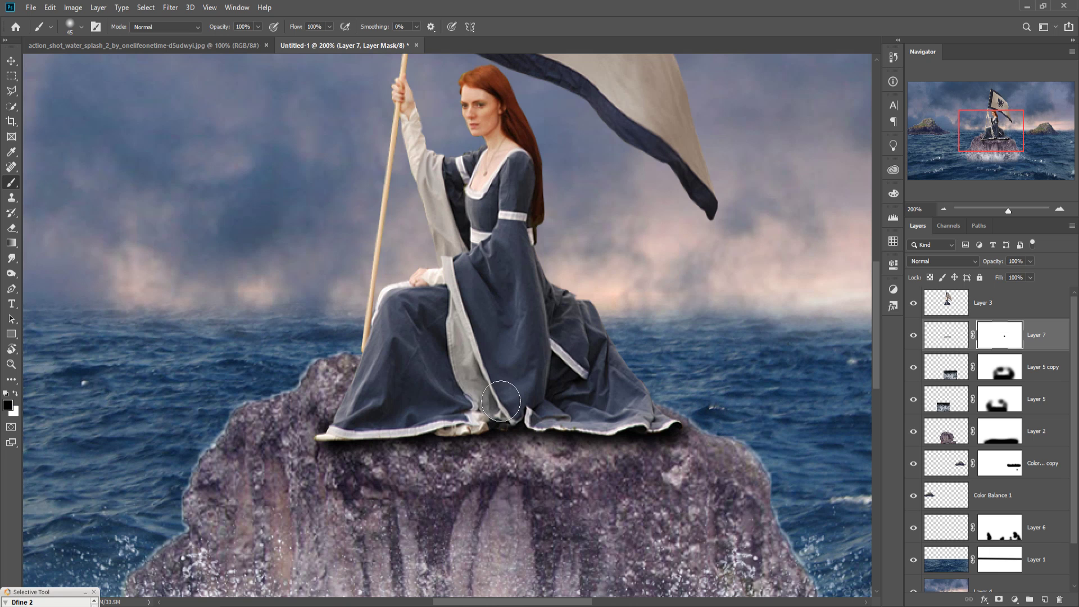
pyautogui.click(328, 436)
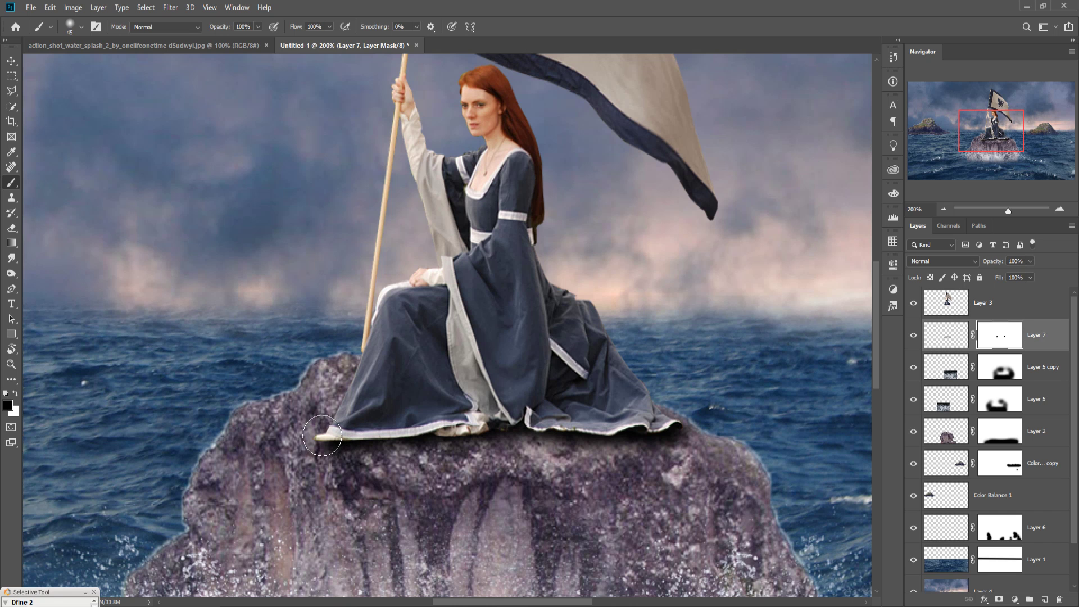
pyautogui.click(11, 61)
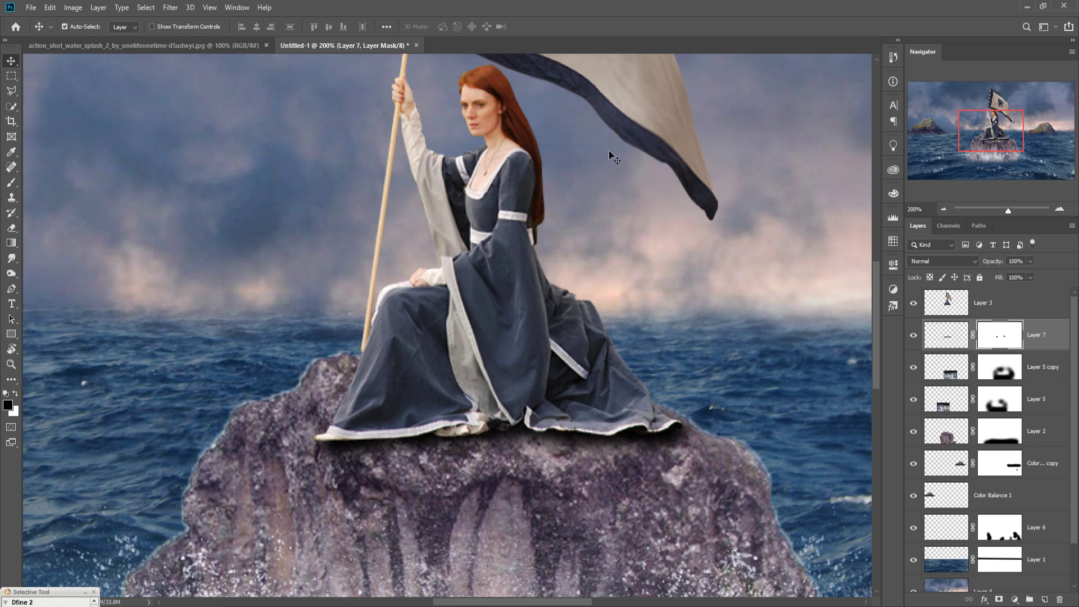
# Add a new empty layer directly above Layer 5 copy, below the dress shadow layer.
pyautogui.hotkey('ctrl', '-')
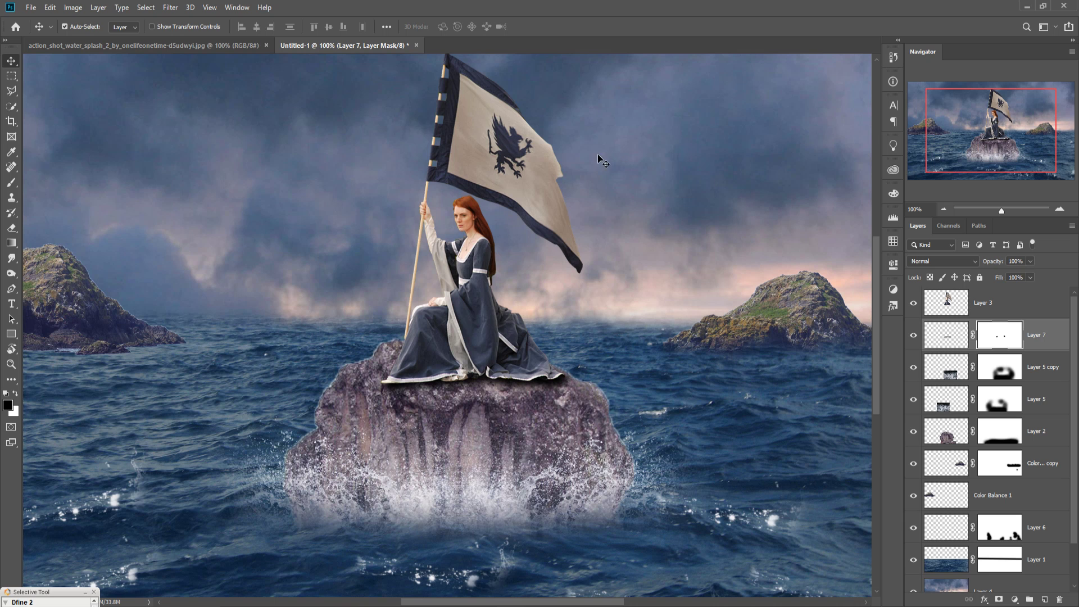
pyautogui.click(1049, 376)
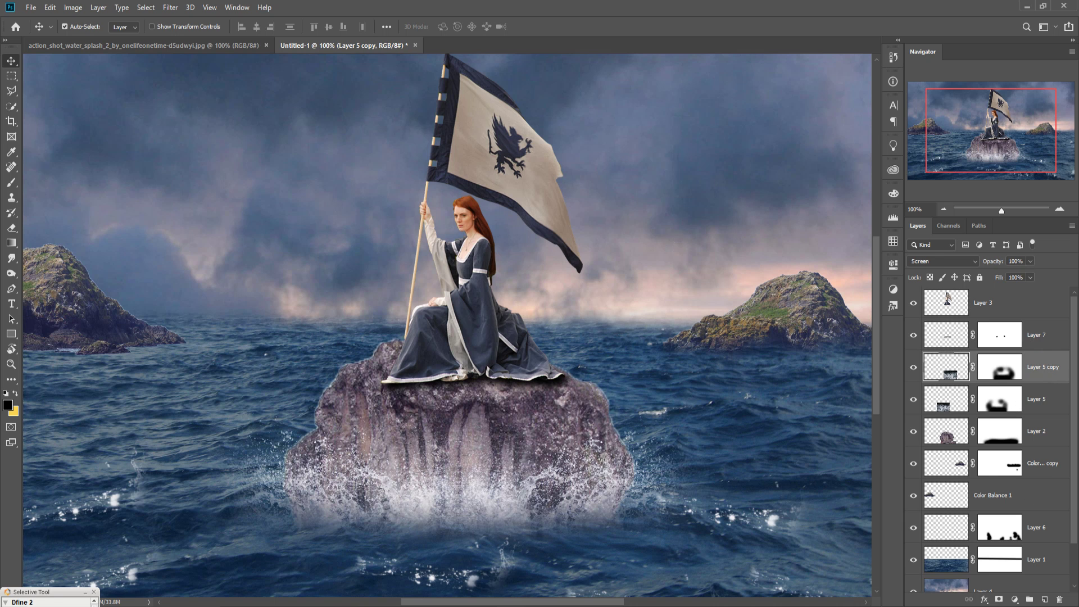
pyautogui.click(1047, 599)
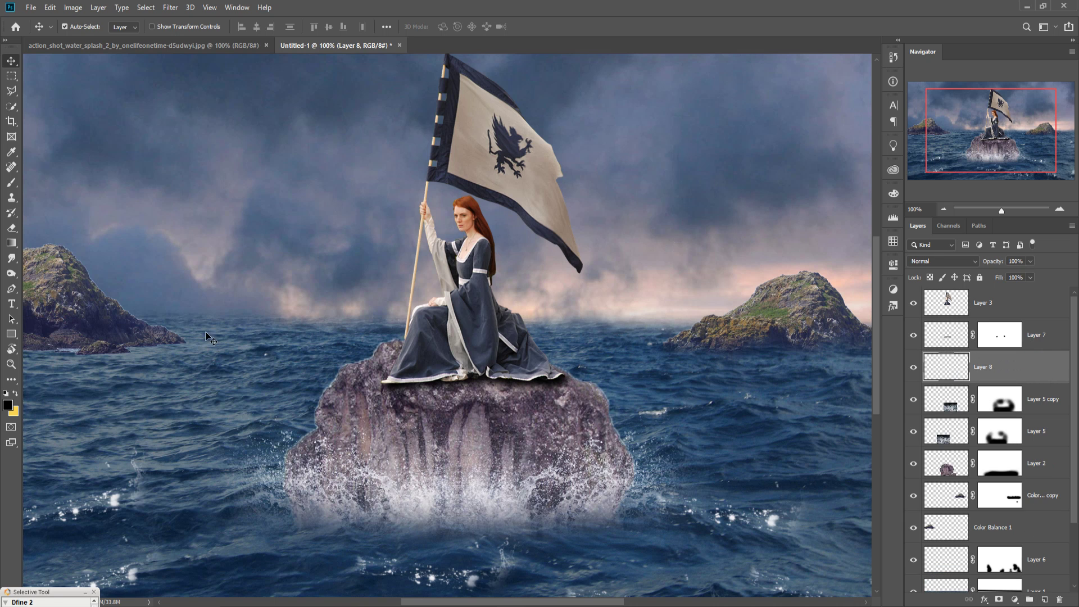
# Darken the front face of the rock on Layer 8 by painting black with a 100 px brush at 12% opacity.
pyautogui.click(12, 182)
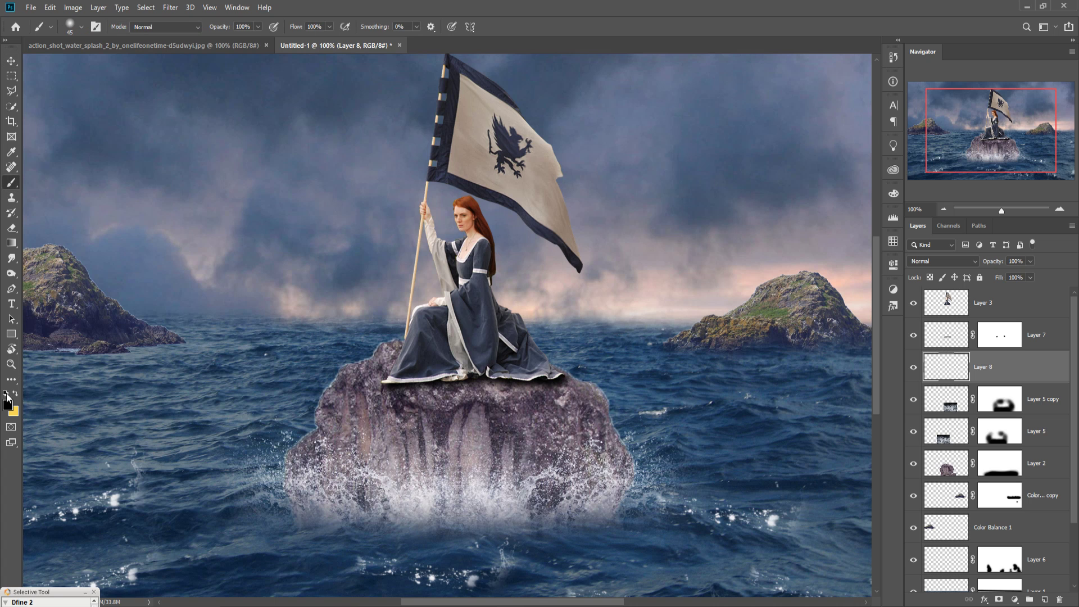
pyautogui.press(']')
pyautogui.press(']')
pyautogui.press(']')
pyautogui.press(']')
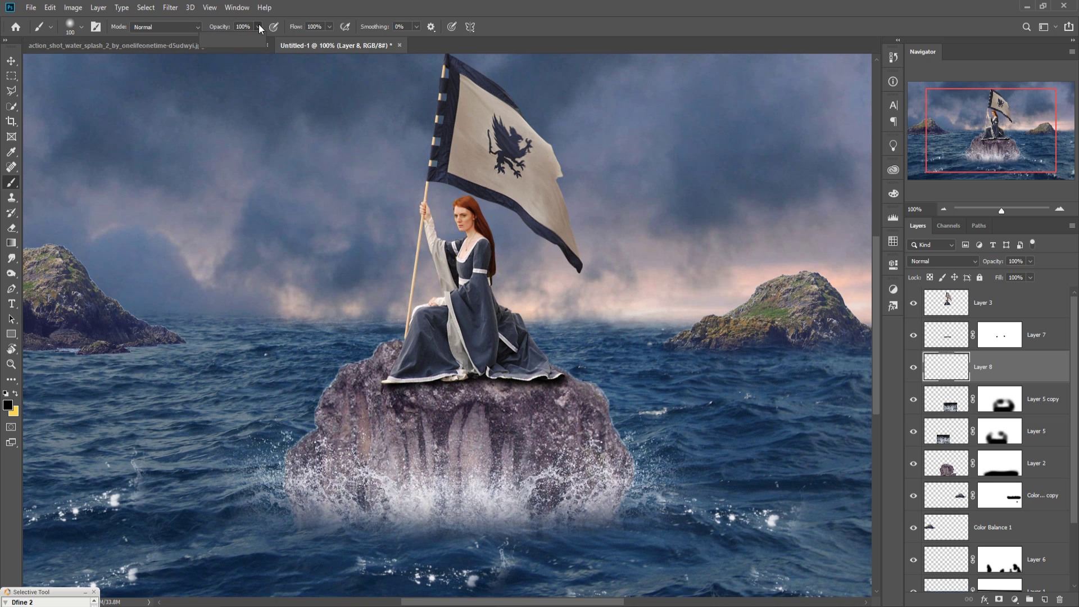
pyautogui.moveTo(258, 27); pyautogui.dragTo(252, 43)
pyautogui.moveTo(435, 436)
pyautogui.mouseDown()
pyautogui.moveTo(439, 468)
pyautogui.moveTo(475, 456)
pyautogui.moveTo(543, 480)
pyautogui.moveTo(555, 455)
pyautogui.moveTo(506, 440)
pyautogui.moveTo(456, 454)
pyautogui.moveTo(448, 435)
pyautogui.moveTo(494, 471)
pyautogui.moveTo(549, 447)
pyautogui.moveTo(559, 421)
pyautogui.moveTo(458, 445)
pyautogui.moveTo(443, 427)
pyautogui.moveTo(492, 476)
pyautogui.moveTo(541, 427)
pyautogui.moveTo(564, 468)
pyautogui.moveTo(467, 509)
pyautogui.moveTo(443, 460)
pyautogui.moveTo(412, 444)
pyautogui.moveTo(407, 469)
pyautogui.moveTo(582, 441)
pyautogui.mouseUp()
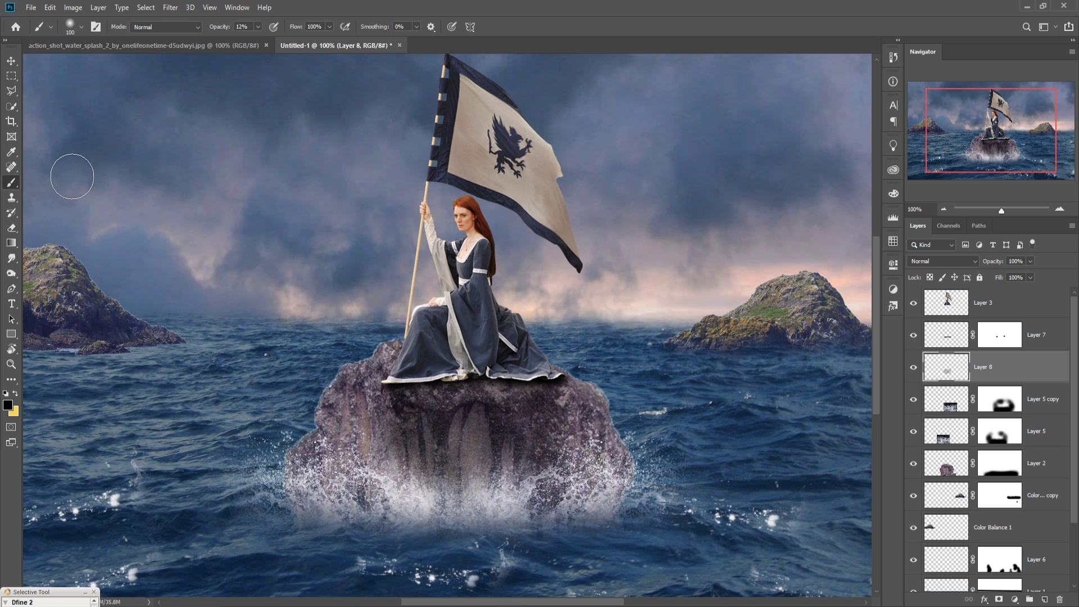
pyautogui.click(11, 60)
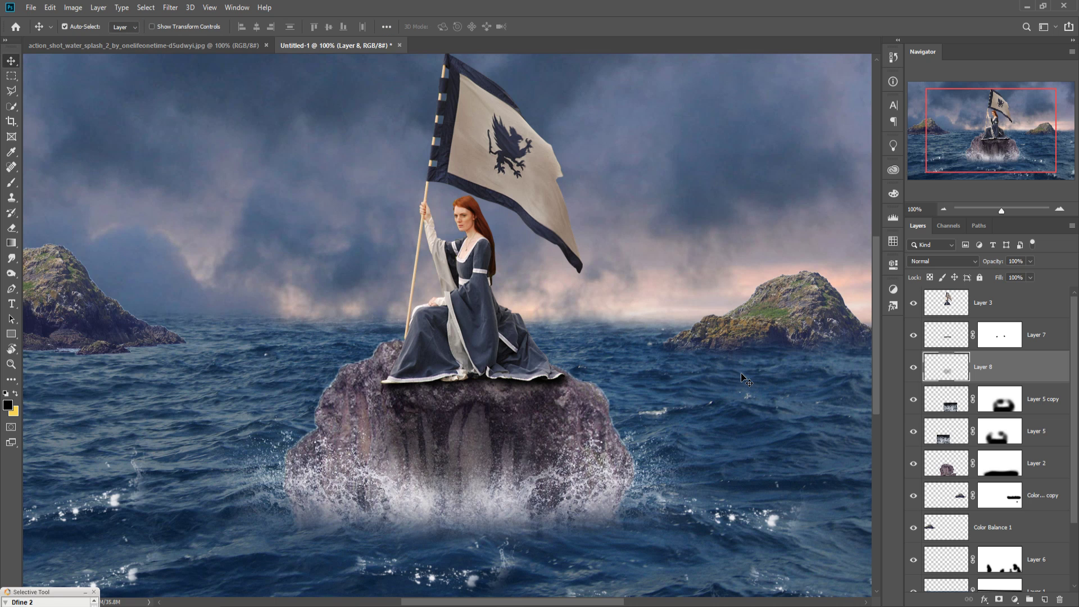
# Add a new empty layer directly above the sea layer, Layer 1.
pyautogui.hotkey('ctrl', '-')
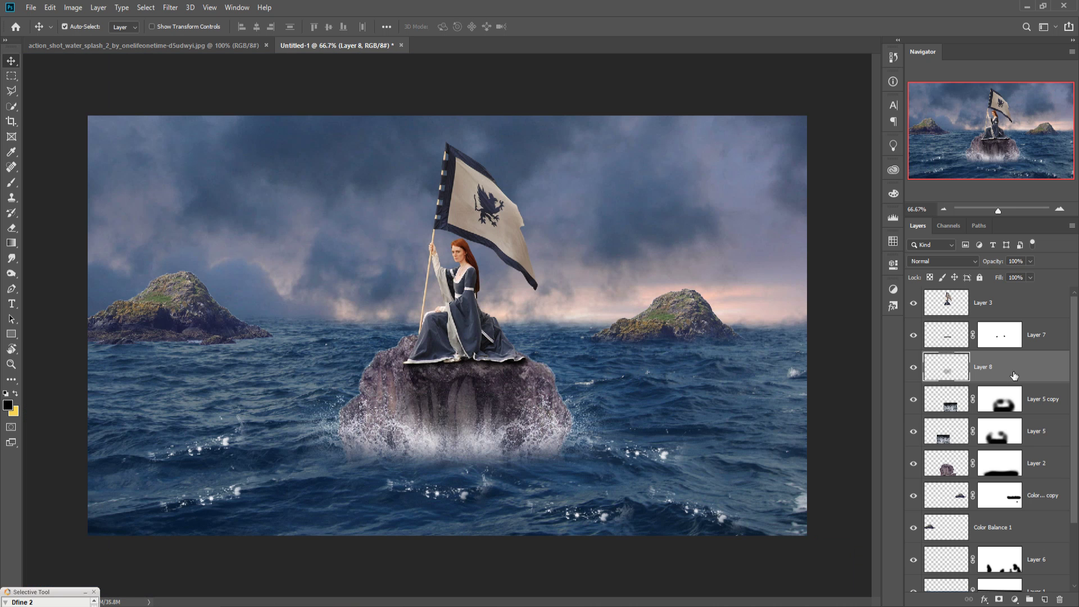
pyautogui.scroll(-3, 1014, 375)
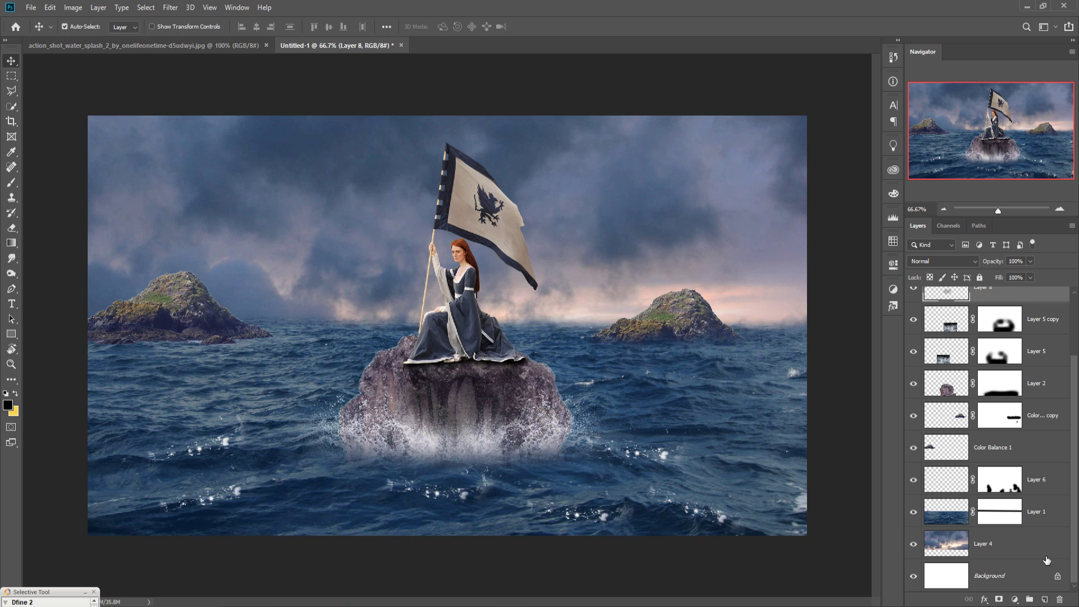
pyautogui.click(1044, 513)
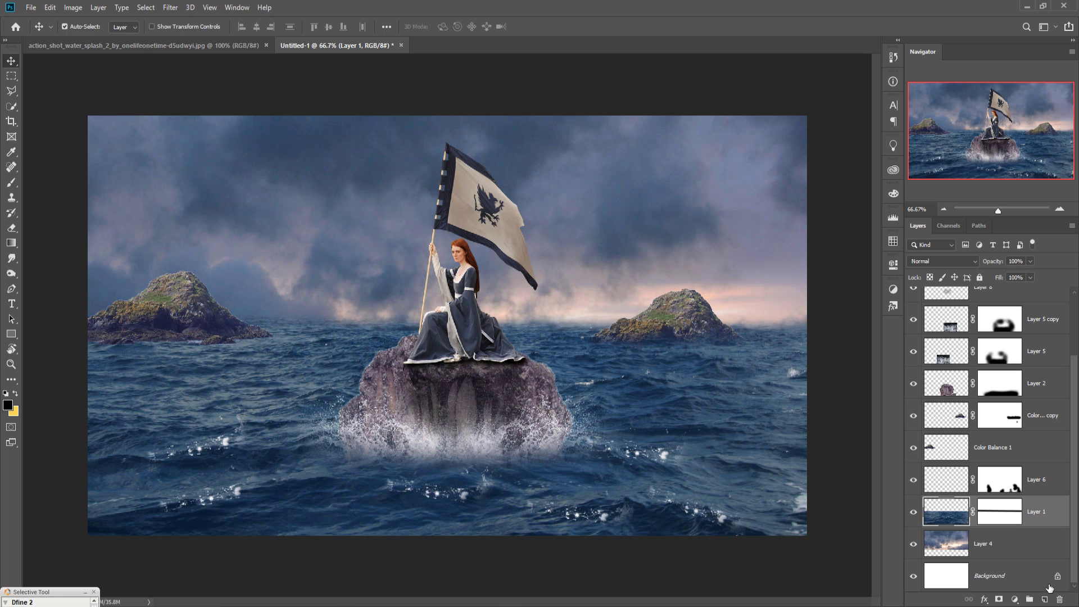
pyautogui.click(1049, 600)
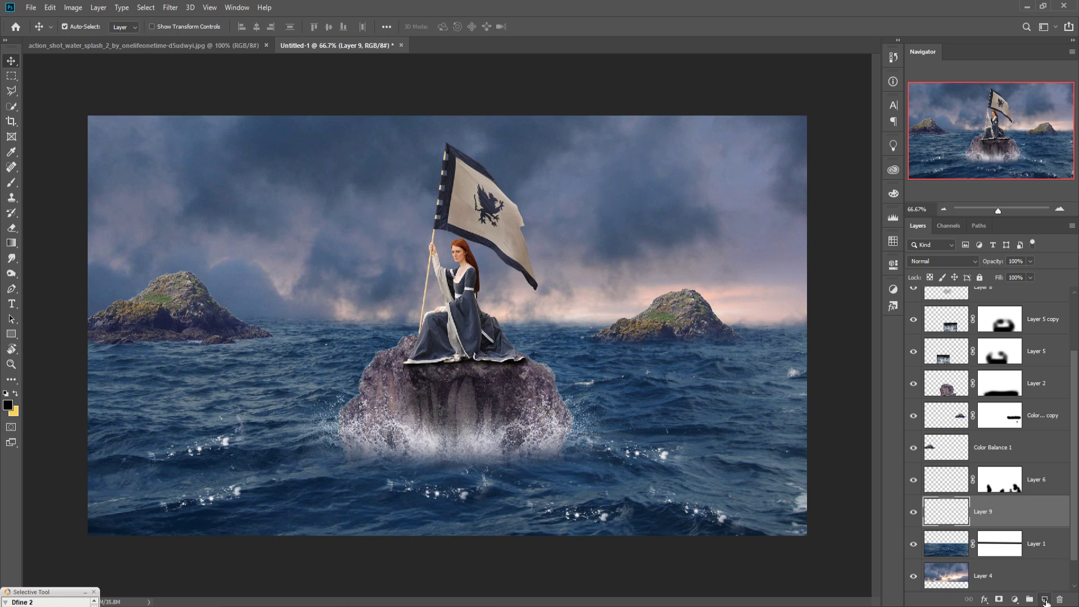
# Ready the Brush tool for painting on Layer 9 with a near-white foreground colour.
pyautogui.click(11, 186)
pyautogui.click(8, 406)
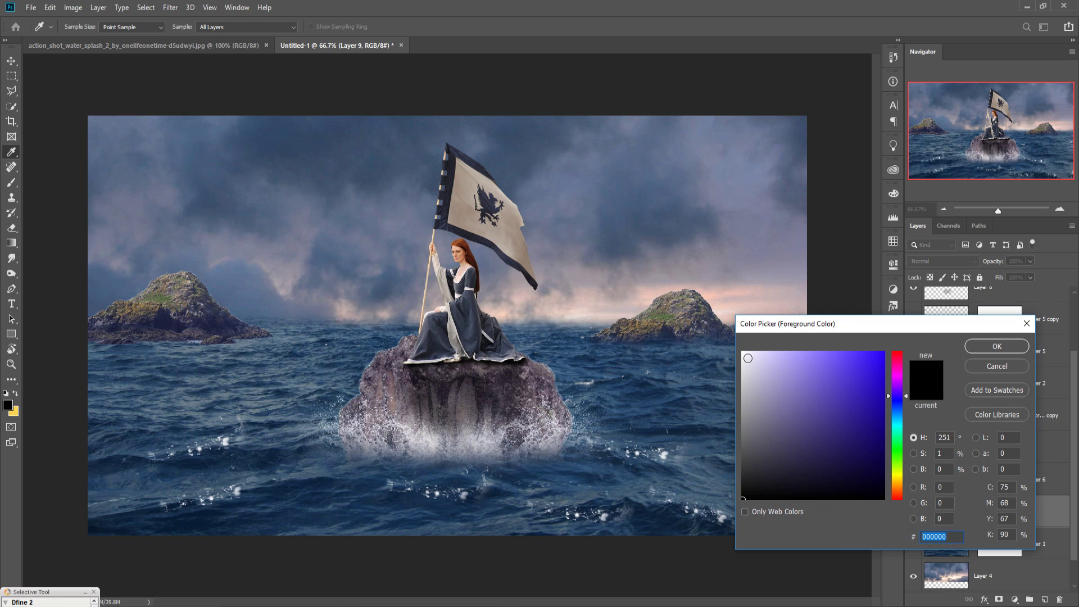
pyautogui.click(747, 358)
pyautogui.click(980, 347)
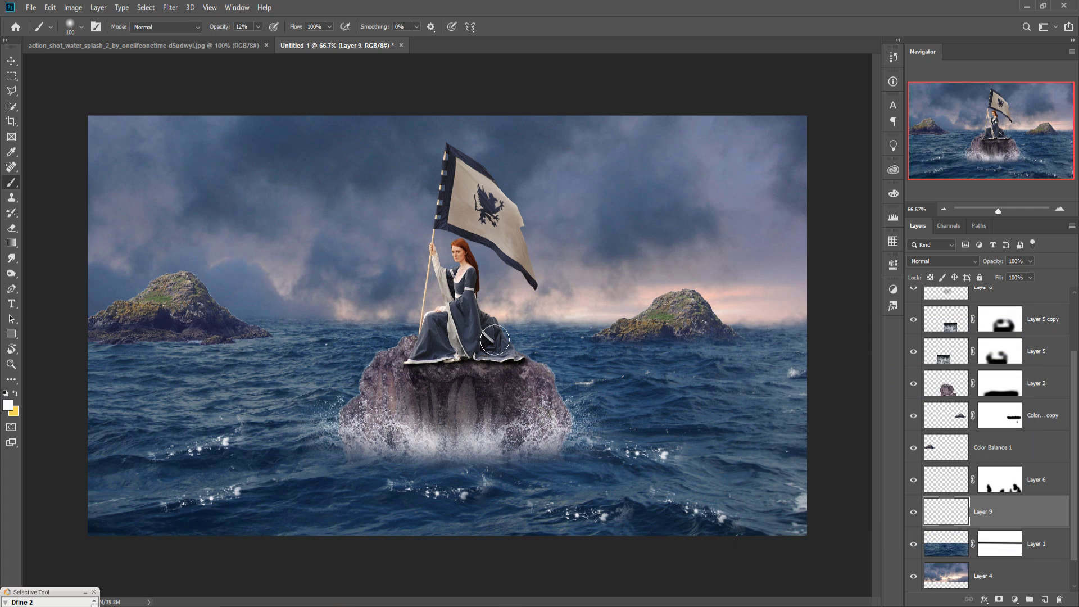
# Dab a soft white glow behind the woman on Layer 9 with a 600 px brush at 100% opacity.
pyautogui.press(']')
pyautogui.press(']')
pyautogui.press(']')
pyautogui.press(']')
pyautogui.press(']')
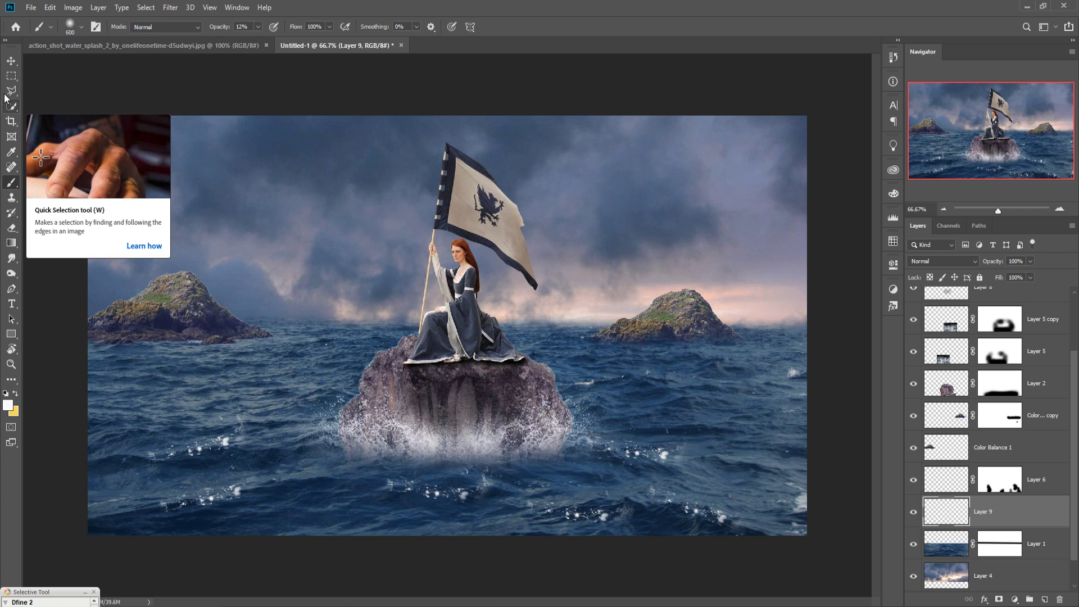
pyautogui.click(258, 27)
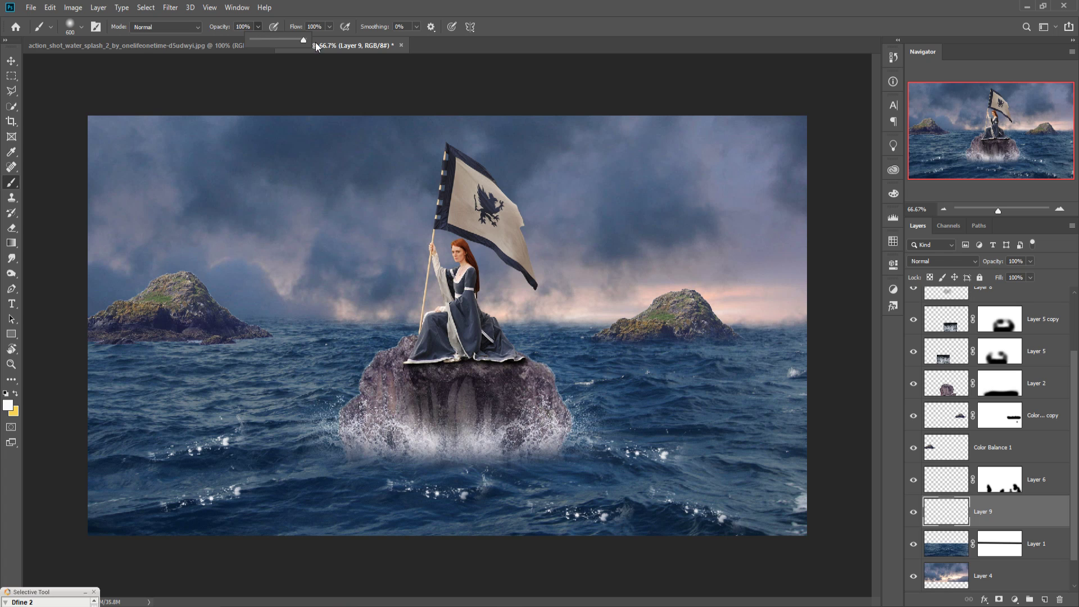
pyautogui.click(559, 416)
pyautogui.click(450, 343)
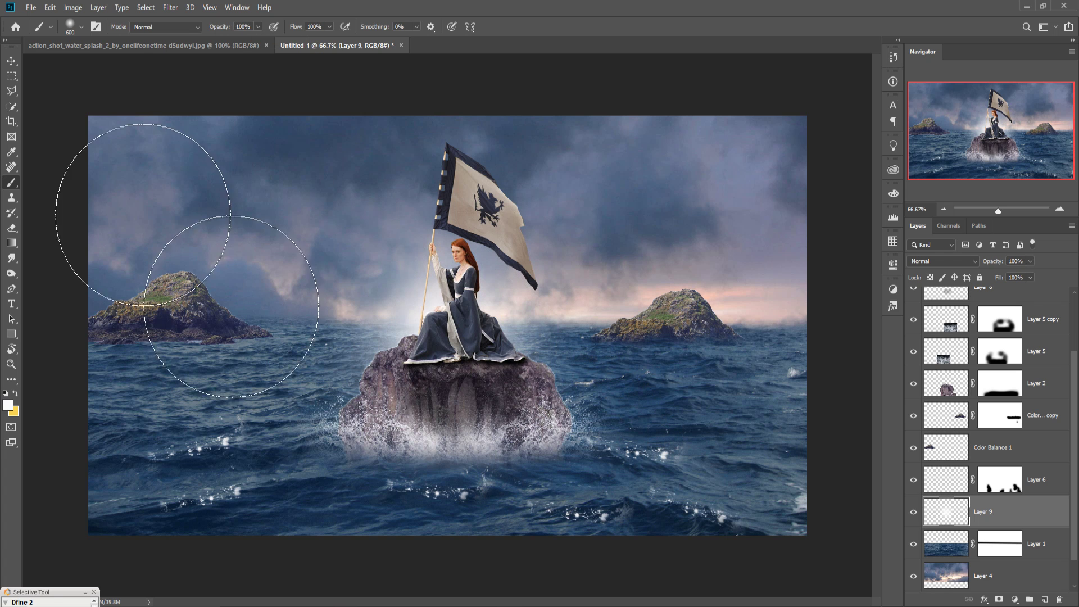
# Move the glow layer, Layer 9, beneath the sea layer, Layer 1, and set its blending mode to Screen.
pyautogui.click(11, 61)
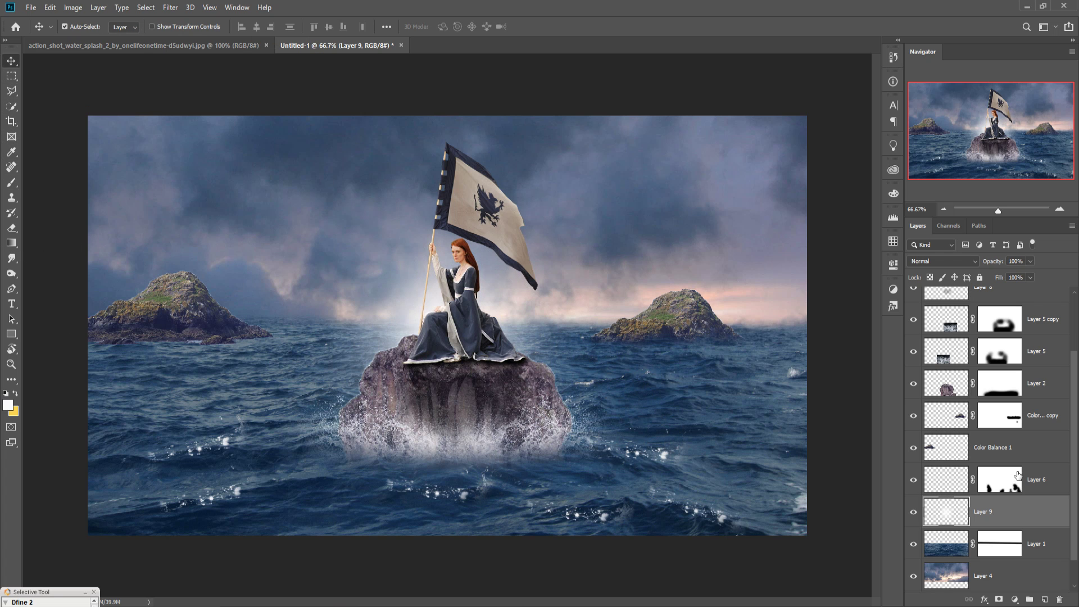
pyautogui.moveTo(1040, 522); pyautogui.dragTo(1052, 568)
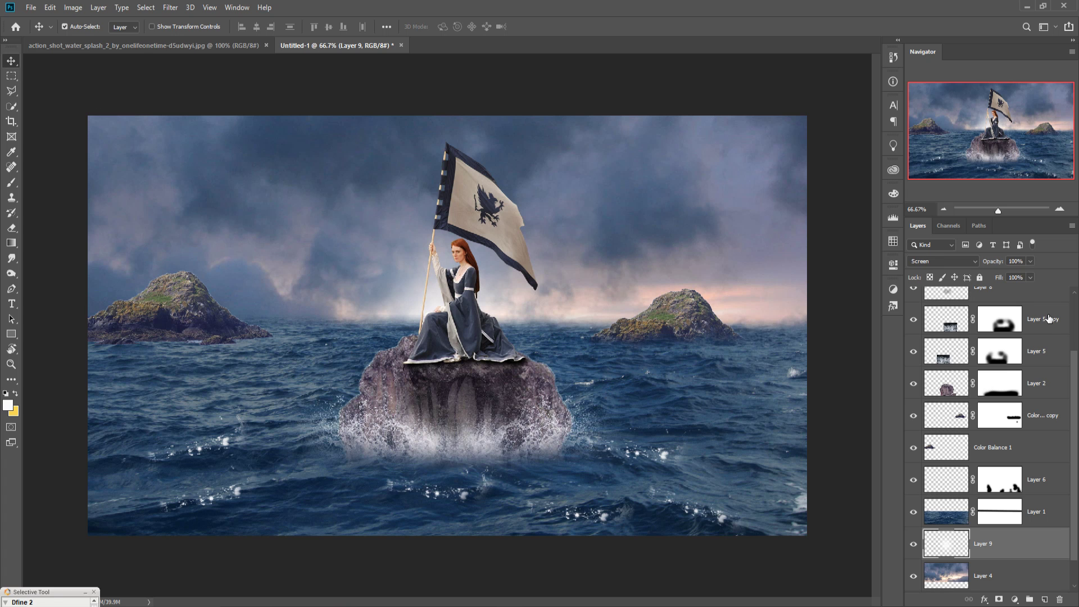
# Smudge fine strands outward along the woman's hair edges on Layer 3 with the Smudge tool at 75% strength and a 2 px brush.
pyautogui.scroll(3, 1048, 318)
pyautogui.click(1023, 354)
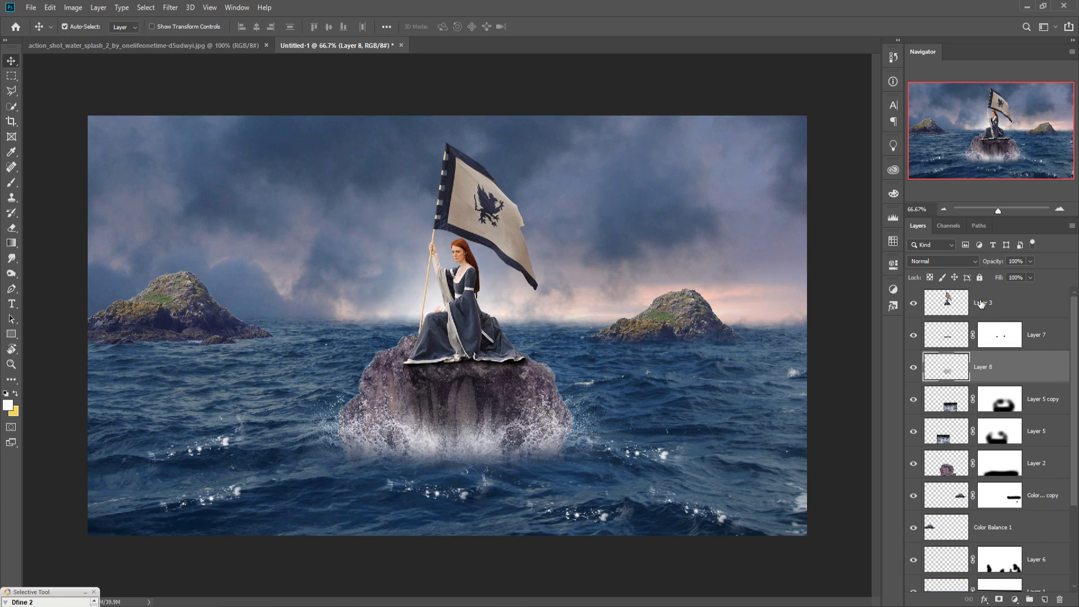
pyautogui.click(947, 318)
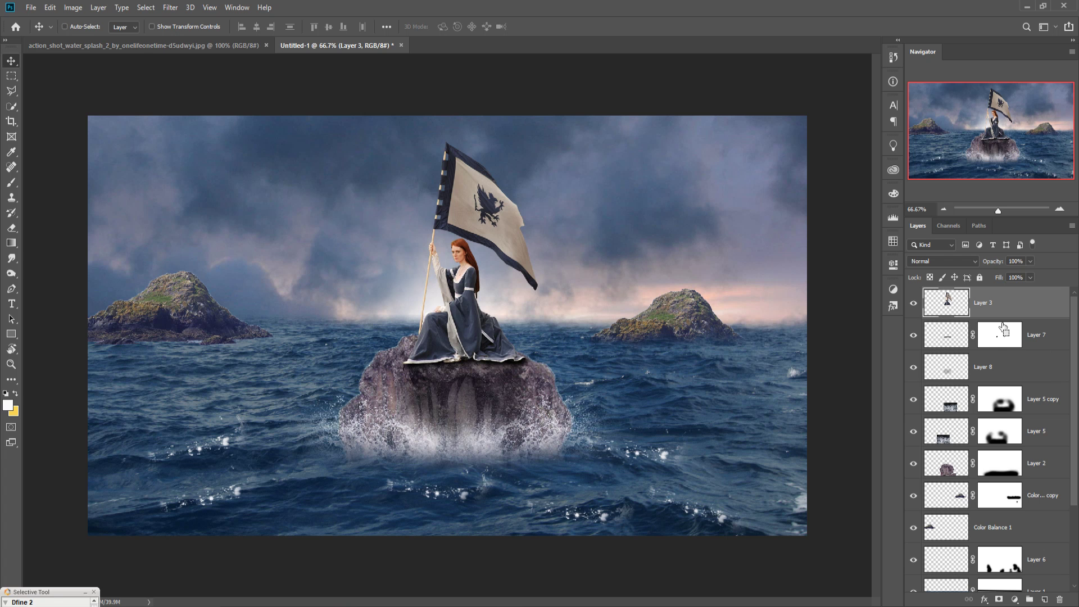
pyautogui.hotkey('ctrl', '+')
pyautogui.hotkey('ctrl', '+')
pyautogui.hotkey('ctrl', '+')
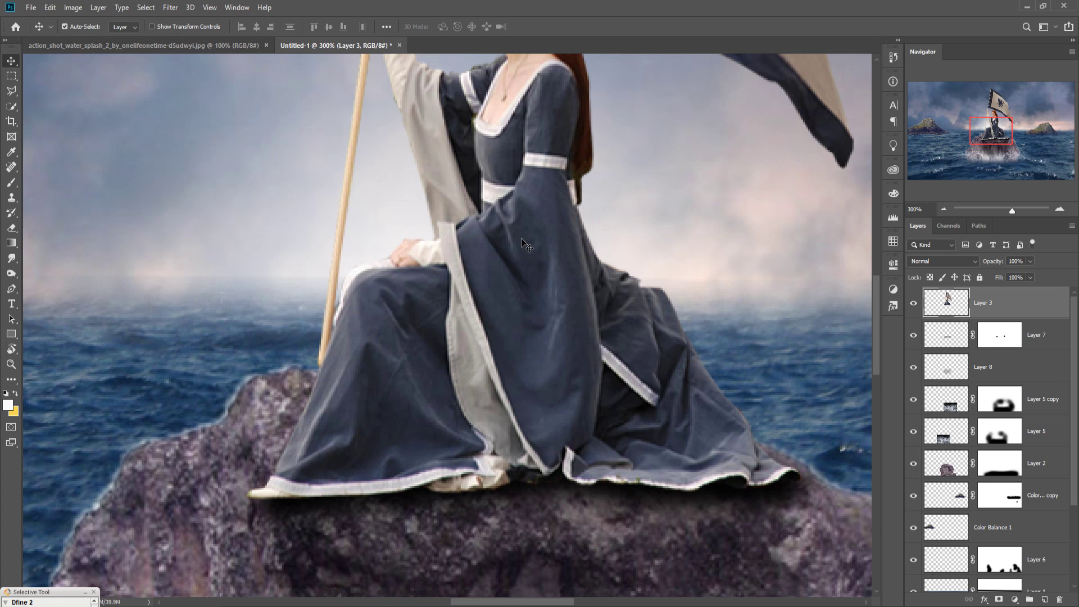
pyautogui.moveTo(534, 223); pyautogui.dragTo(488, 502)
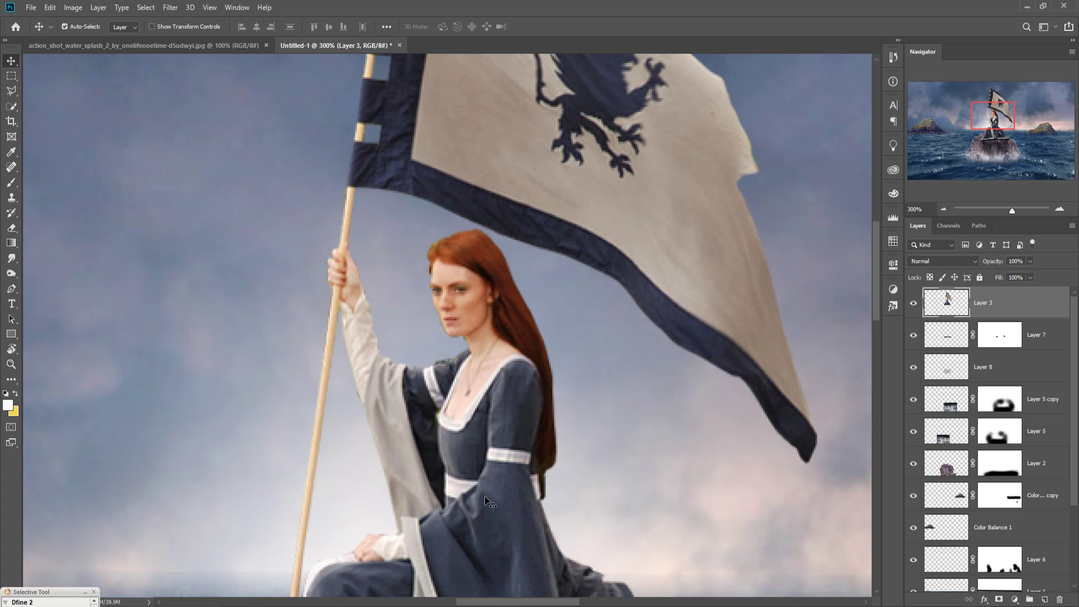
pyautogui.click(11, 258)
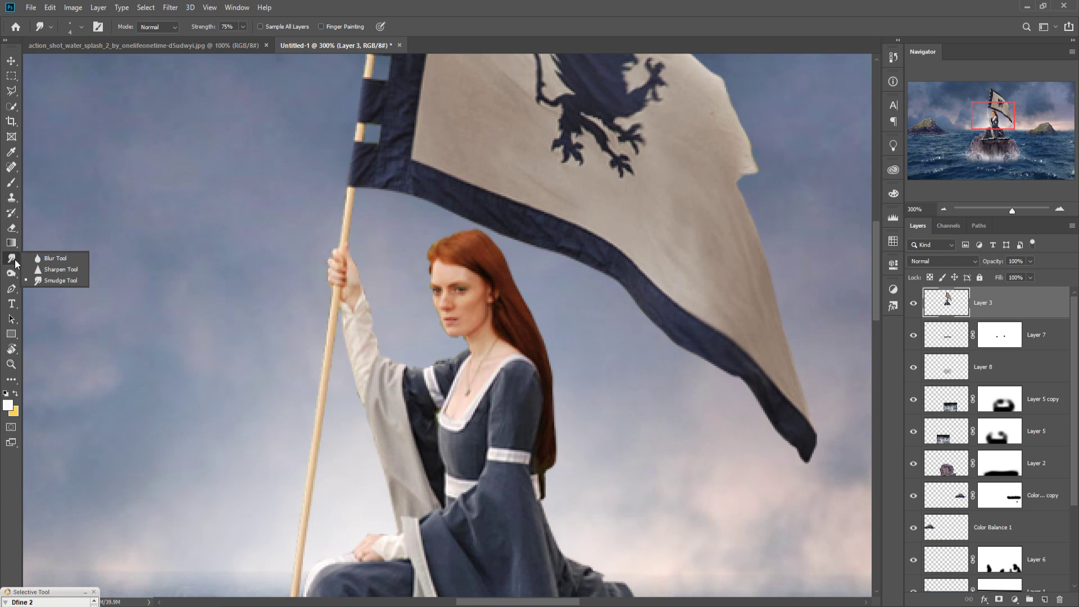
pyautogui.click(43, 280)
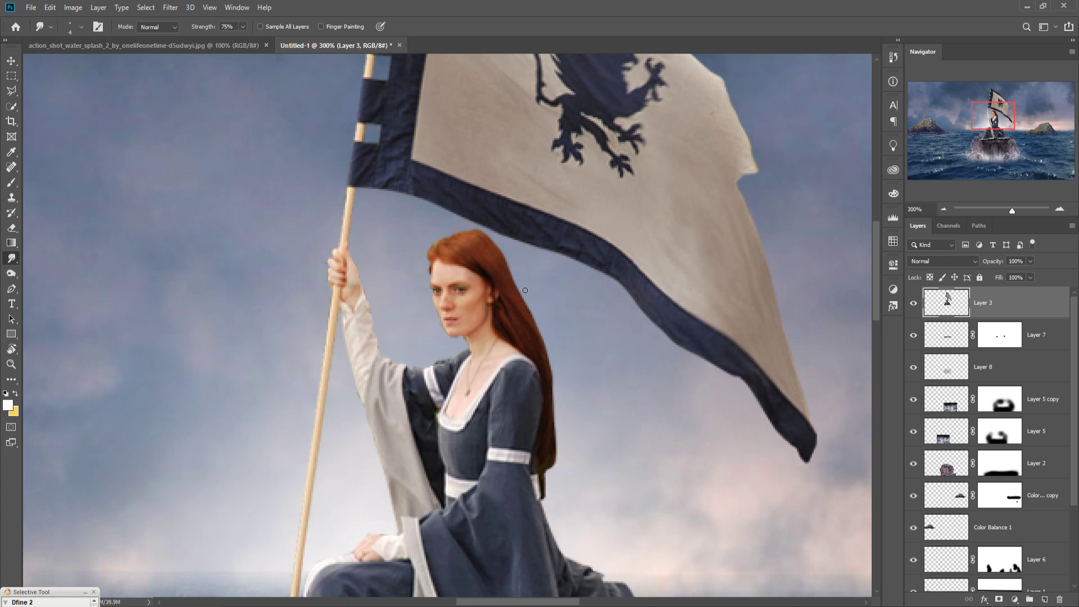
pyautogui.moveTo(517, 279); pyautogui.dragTo(510, 264)
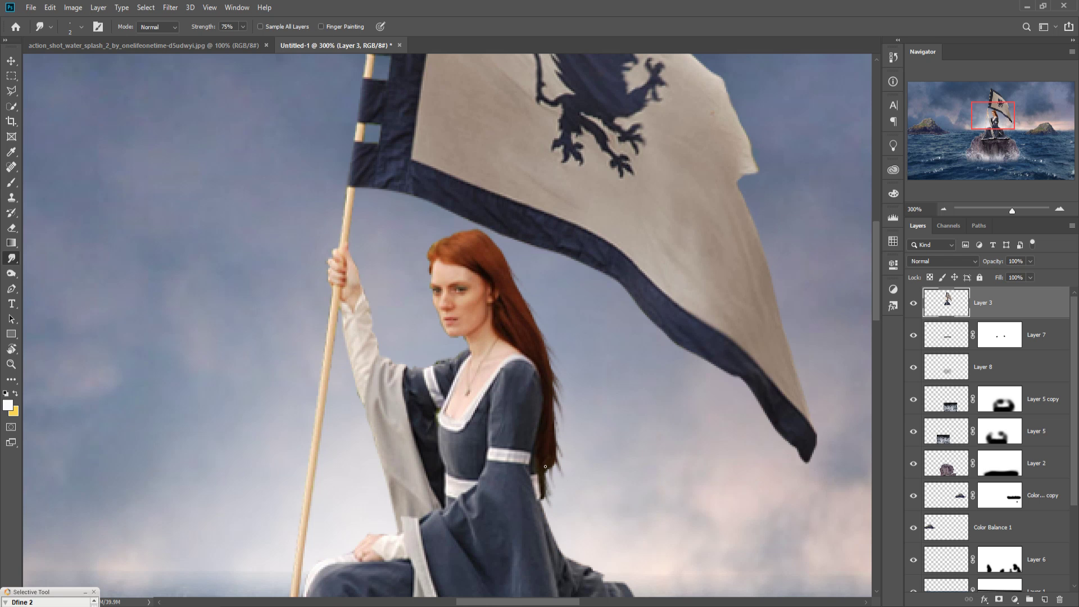
pyautogui.moveTo(551, 471)
pyautogui.mouseDown()
pyautogui.moveTo(548, 408)
pyautogui.moveTo(549, 463)
pyautogui.mouseUp()
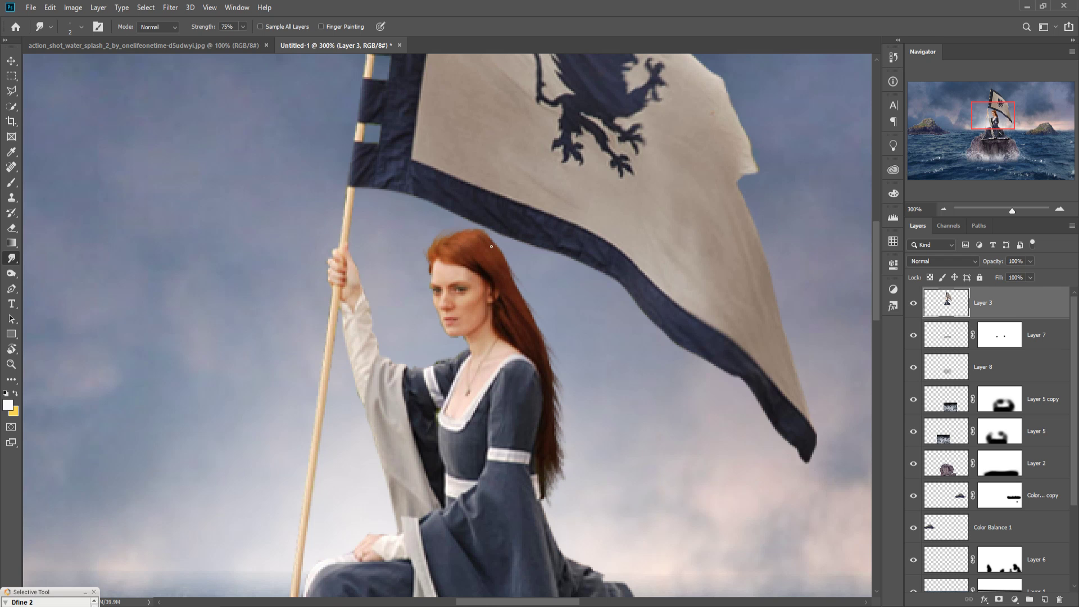
# Copy the black birds from the large_black_birds_circling image into the composite as a new layer and minimise the source image.
pyautogui.click(11, 60)
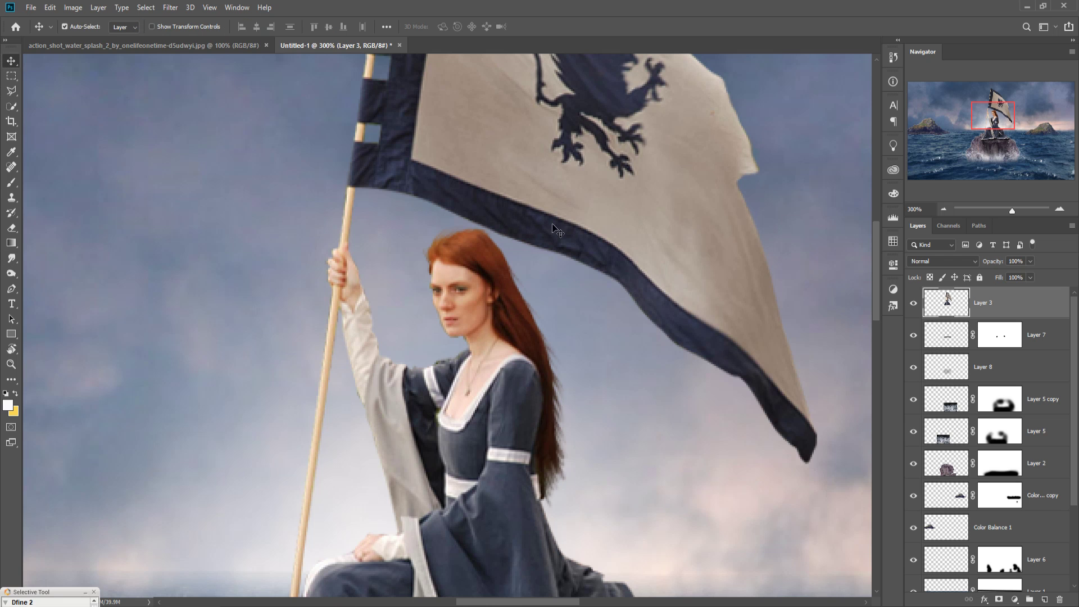
pyautogui.hotkey('ctrl', '-')
pyautogui.hotkey('ctrl', '-')
pyautogui.hotkey('ctrl', '-')
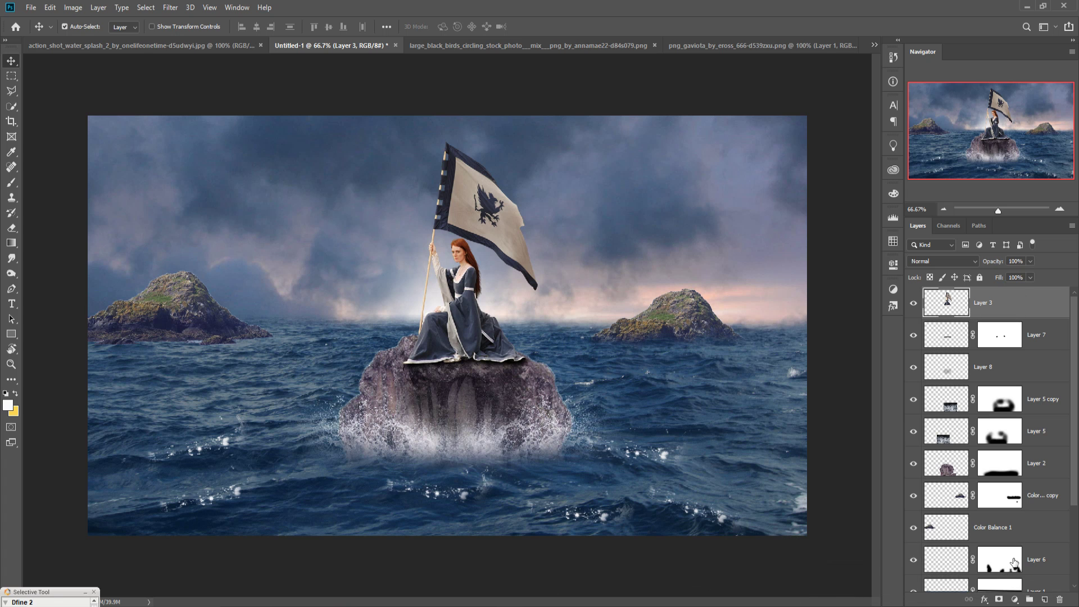
pyautogui.click(559, 44)
pyautogui.moveTo(560, 48); pyautogui.dragTo(560, 97)
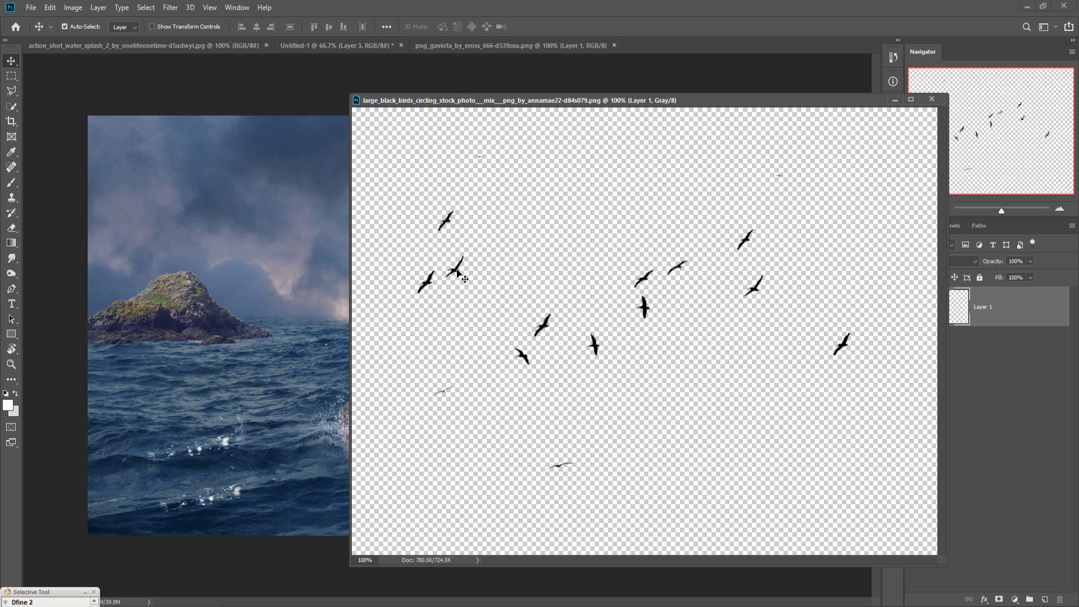
pyautogui.moveTo(461, 276); pyautogui.dragTo(309, 241)
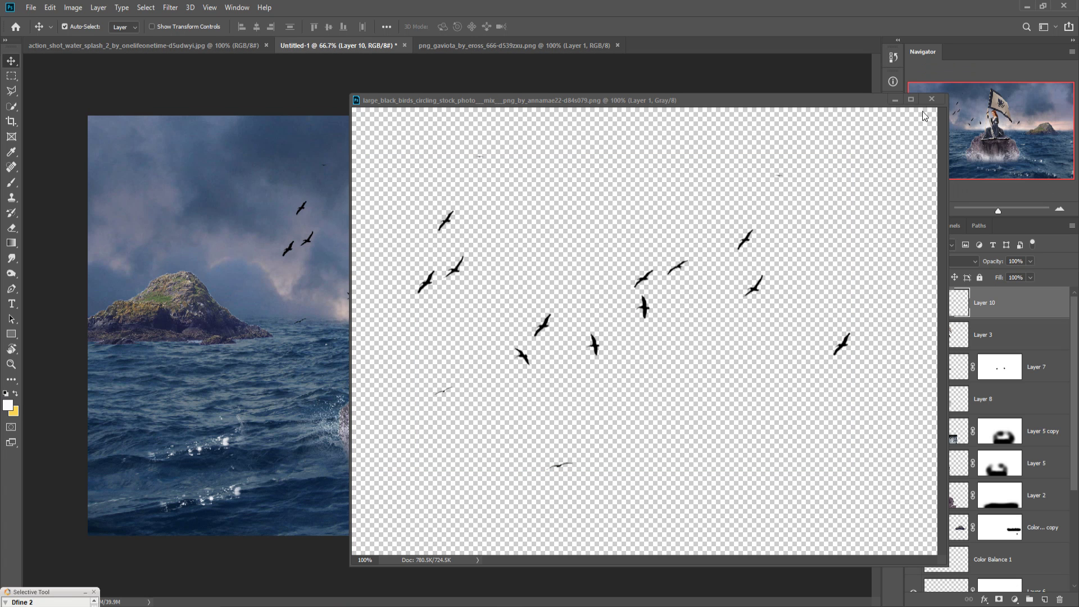
pyautogui.click(895, 100)
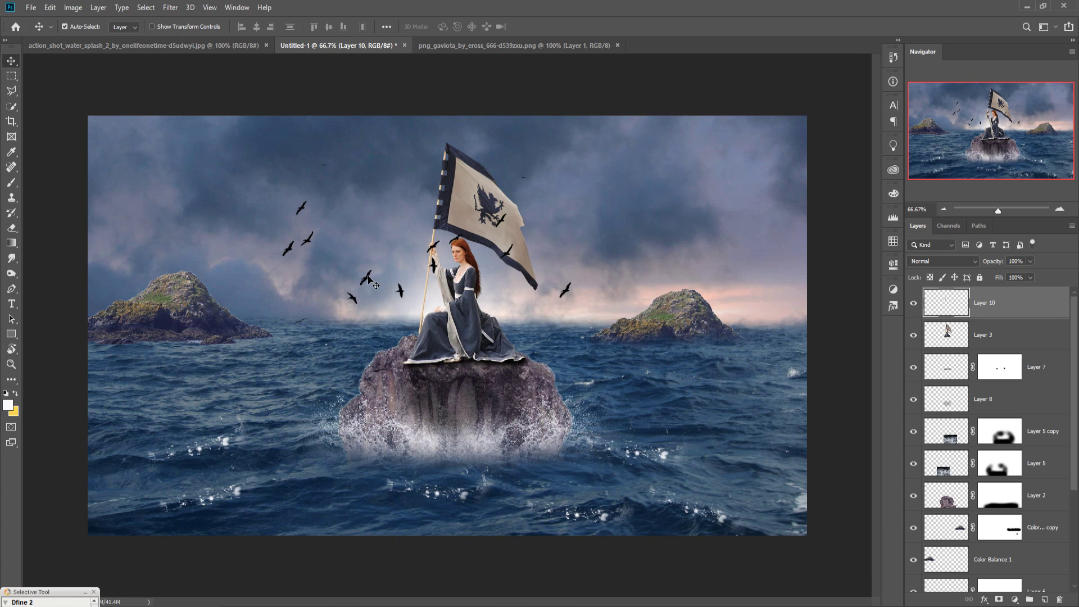
# Position the flock in the sky between the left island and the flag, and move its layer directly above the sea layer, Layer 1.
pyautogui.moveTo(376, 286); pyautogui.dragTo(248, 227)
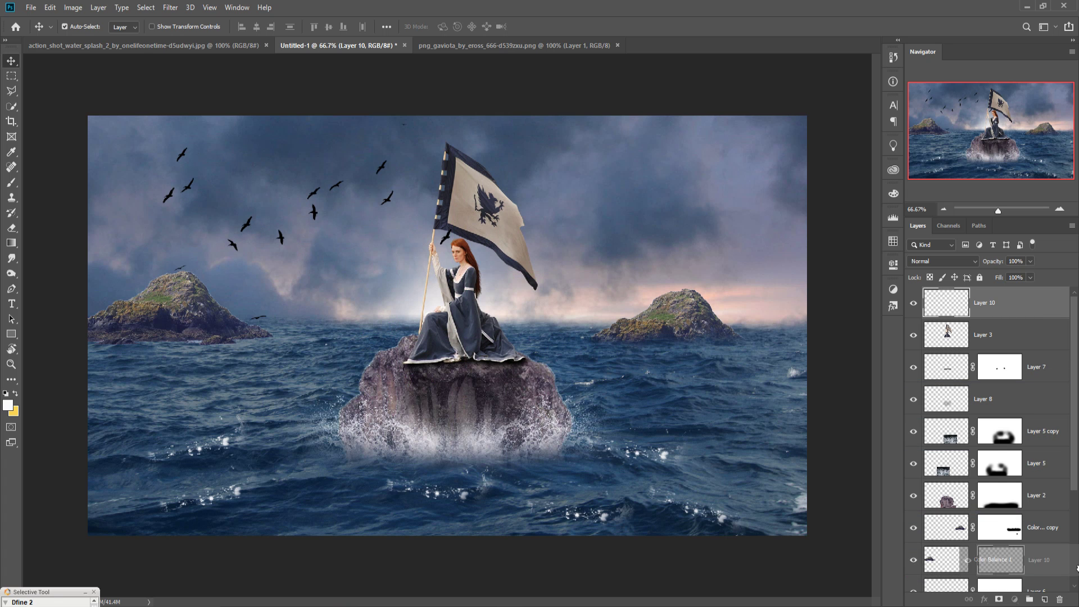
pyautogui.scroll(-3, 1028, 584)
pyautogui.moveTo(1028, 592); pyautogui.dragTo(1055, 492)
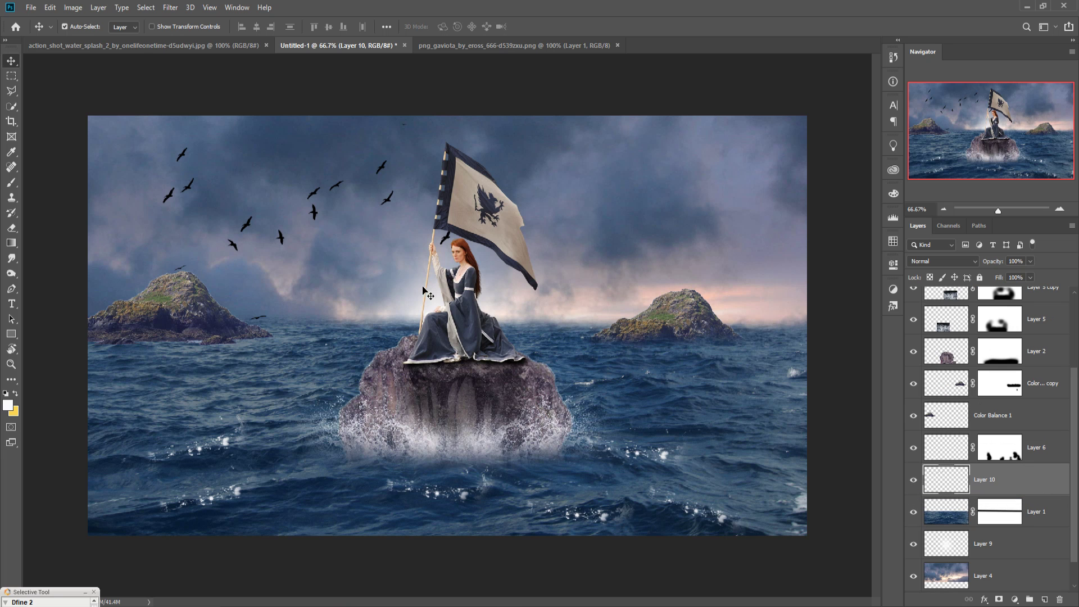
# Copy the white seagull from the png_gaviota image into the composite as a new layer and put the source image away.
pyautogui.click(470, 46)
pyautogui.moveTo(468, 45); pyautogui.dragTo(546, 74)
pyautogui.moveTo(683, 289); pyautogui.dragTo(413, 227)
pyautogui.click(833, 74)
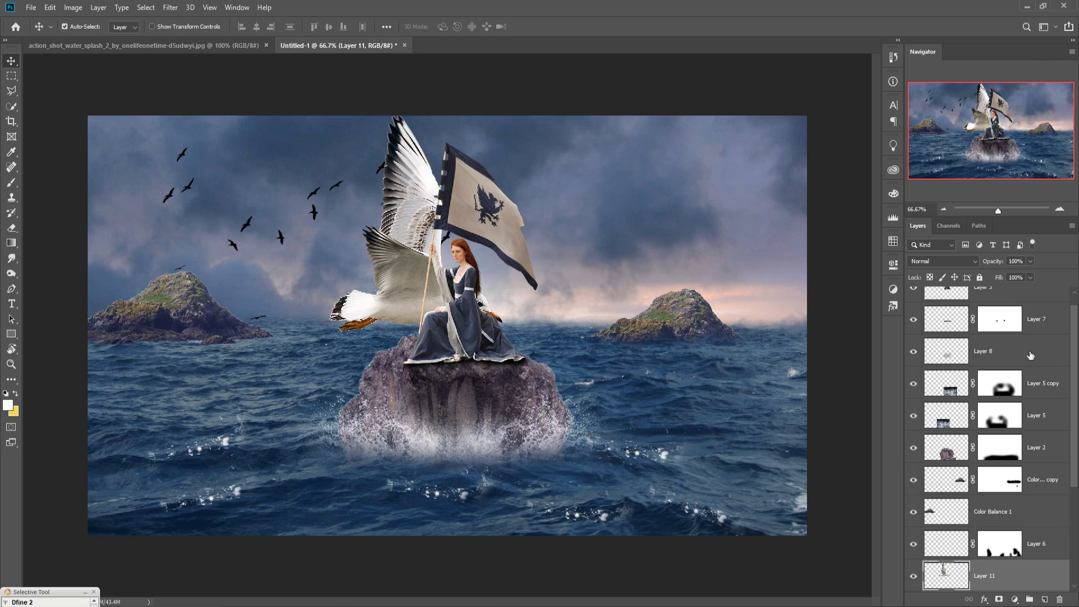
# Scale the seagull down to about 17.74% and place it in the sky between the flag and the right island.
pyautogui.moveTo(424, 199); pyautogui.dragTo(623, 185)
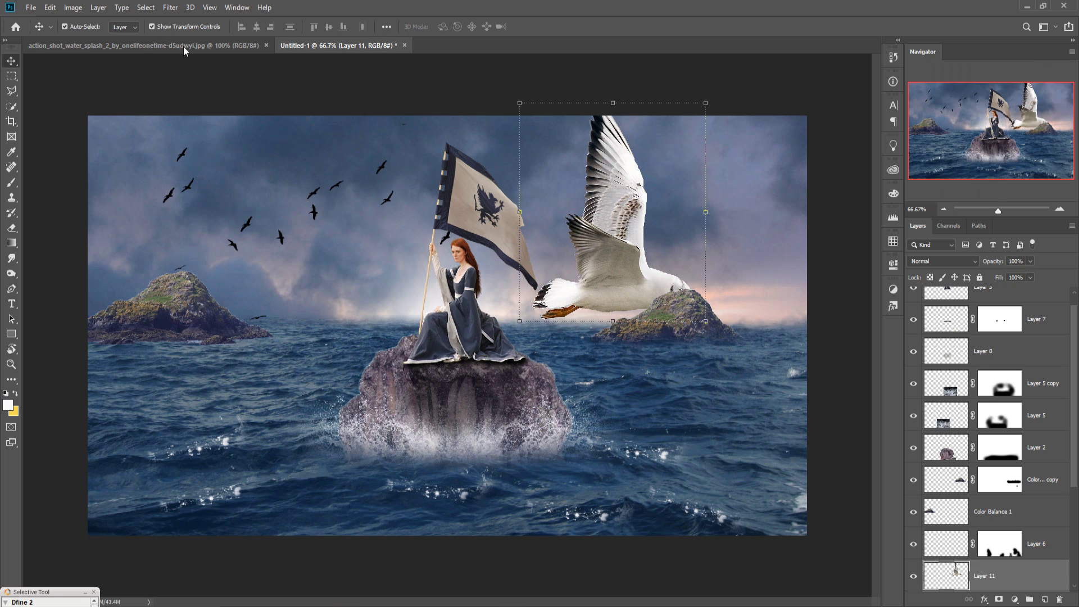
pyautogui.moveTo(705, 102); pyautogui.dragTo(625, 241)
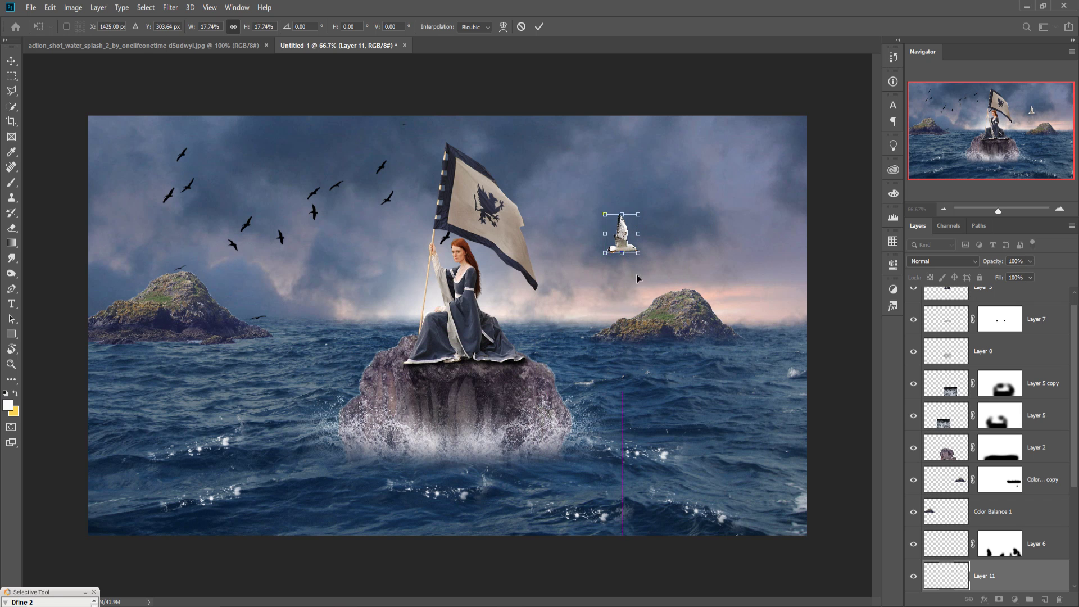
pyautogui.click(11, 61)
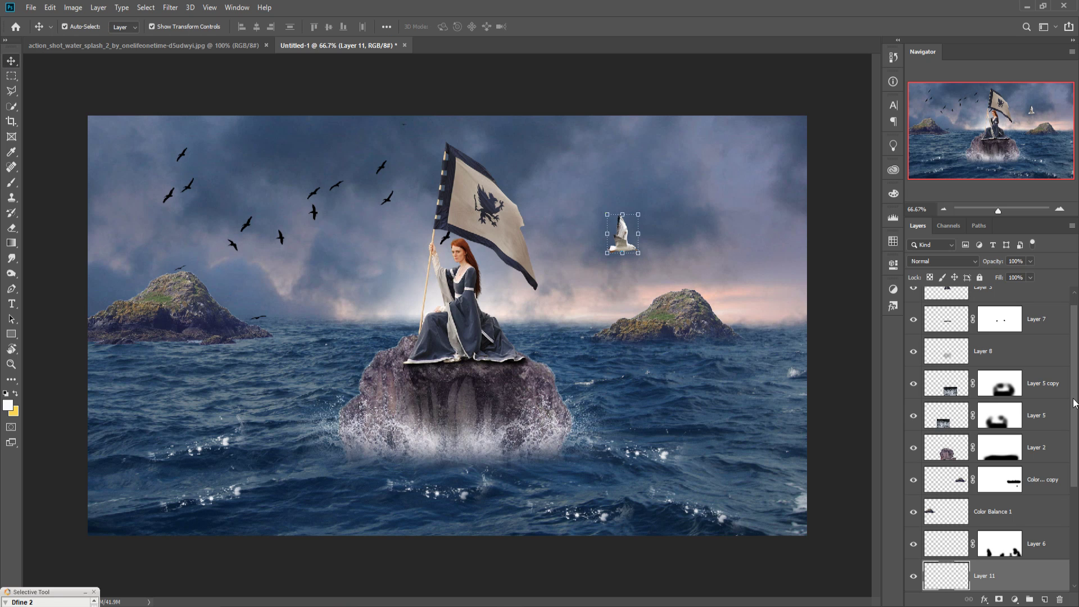
# Duplicate the rock layer, Layer 2, together with its mask.
pyautogui.click(1042, 451)
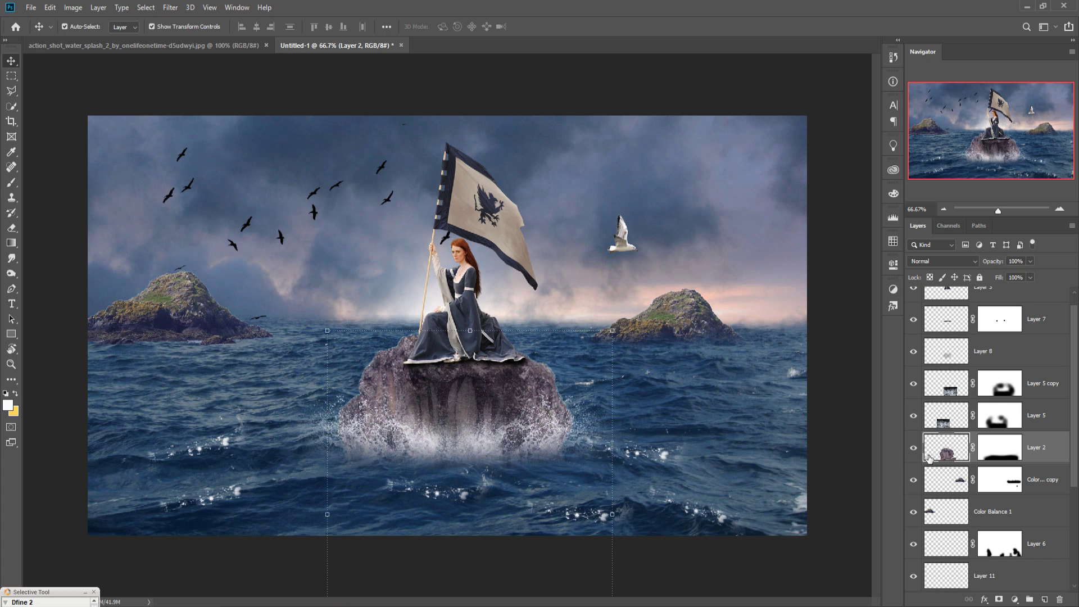
pyautogui.rightClick(1042, 453)
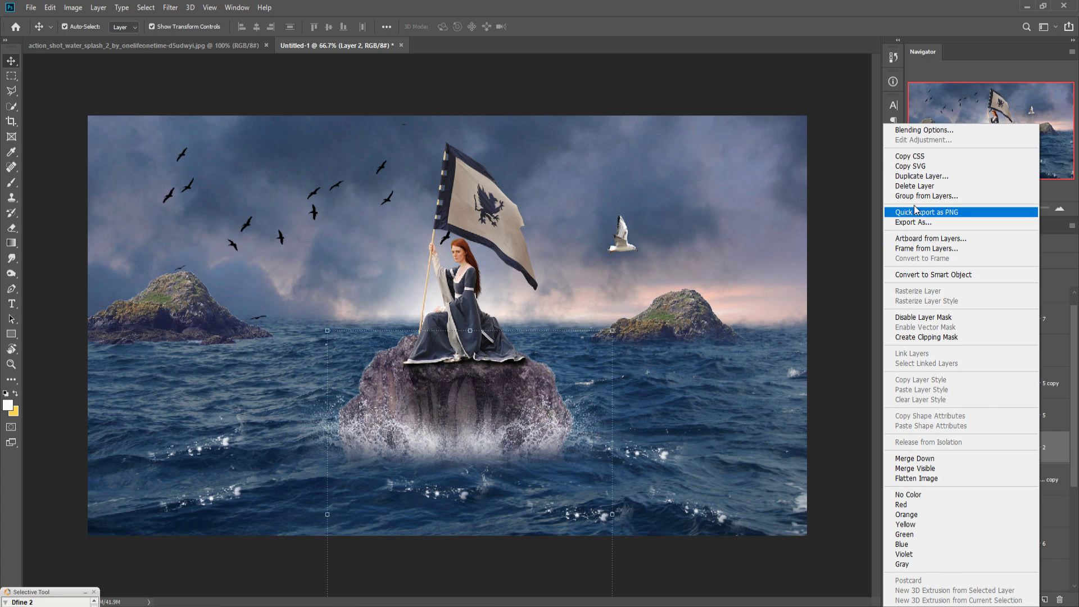
pyautogui.click(921, 176)
pyautogui.click(630, 173)
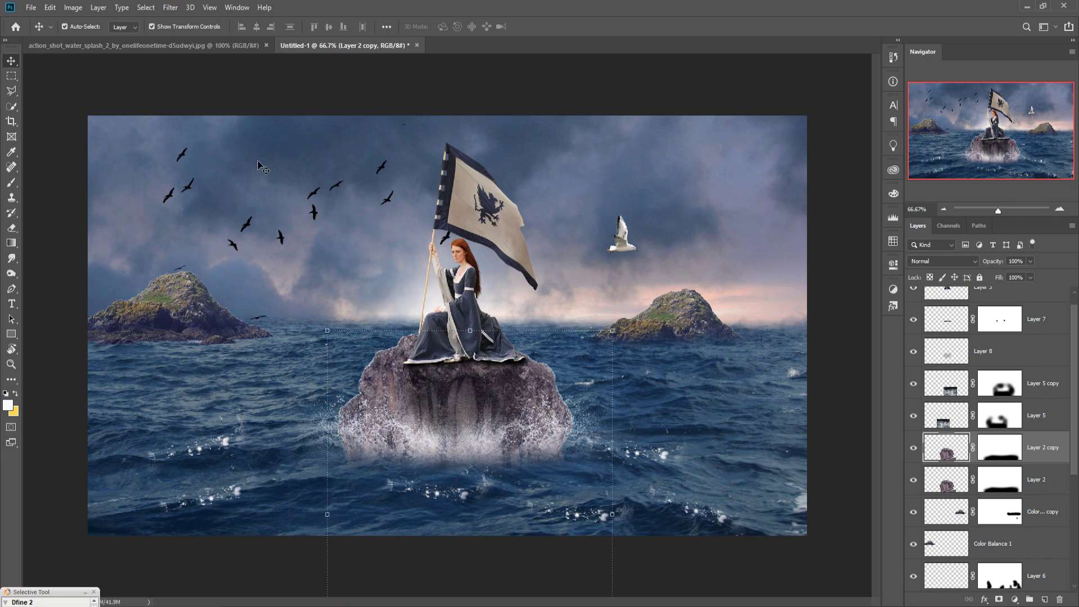
# Flip the rock copy vertically and position it so the mirrored rock lies in the water directly beneath the original.
pyautogui.click(50, 7)
pyautogui.moveTo(118, 274)
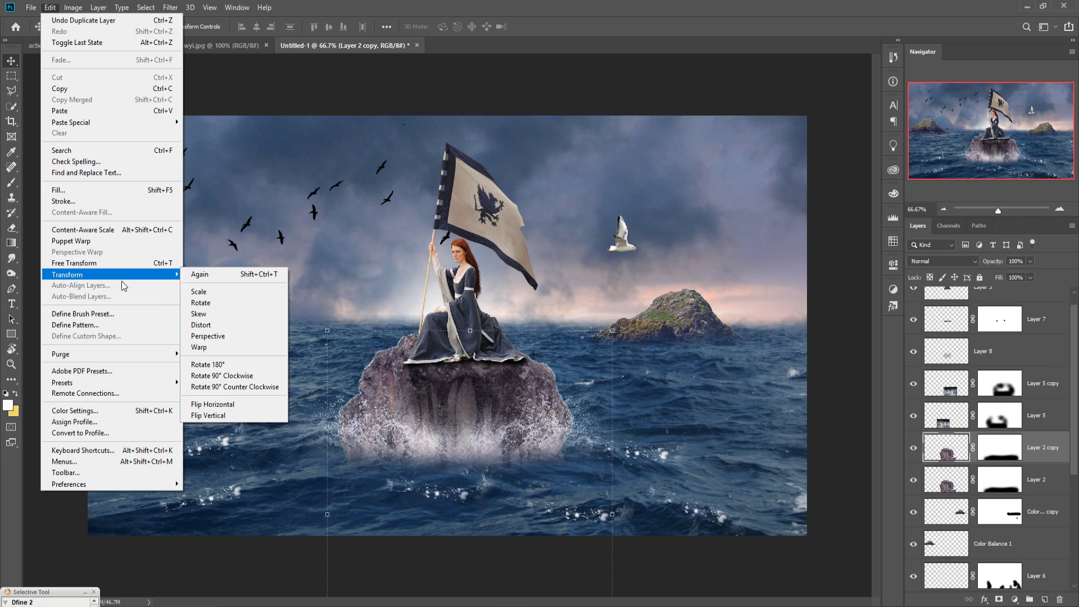
pyautogui.click(208, 415)
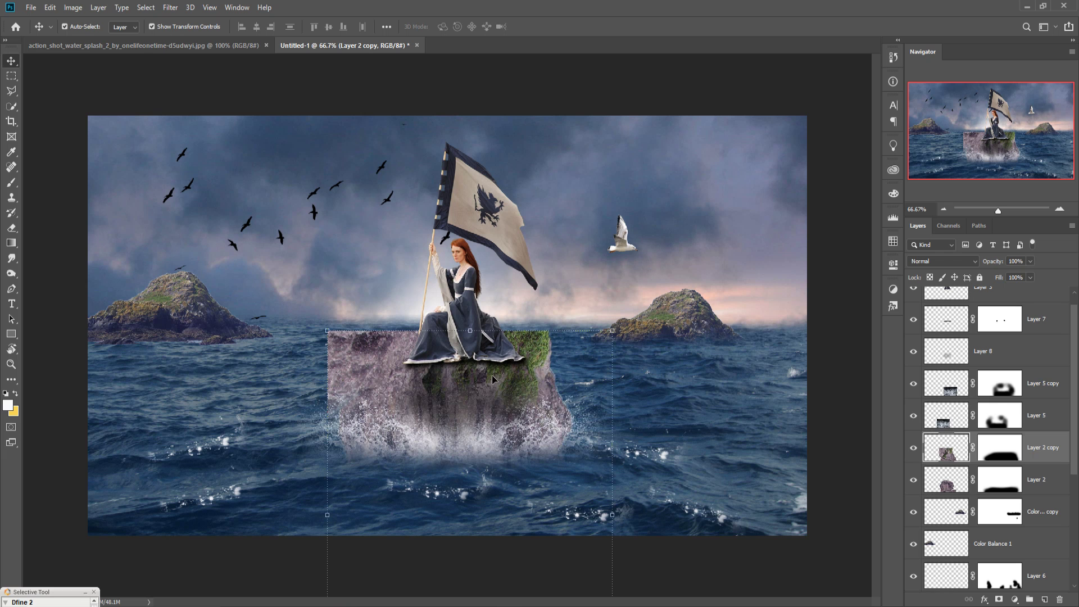
pyautogui.moveTo(419, 371); pyautogui.dragTo(397, 256)
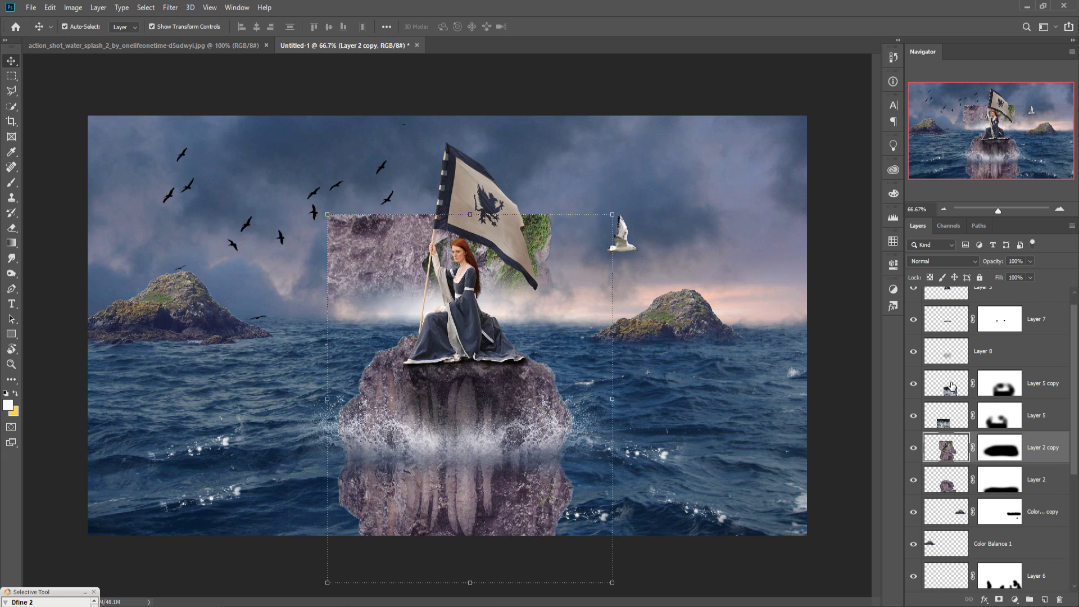
# Mask out the stray rock texture behind the woman on Layer 2 copy with a 600 px black brush at 100% opacity.
pyautogui.click(1004, 458)
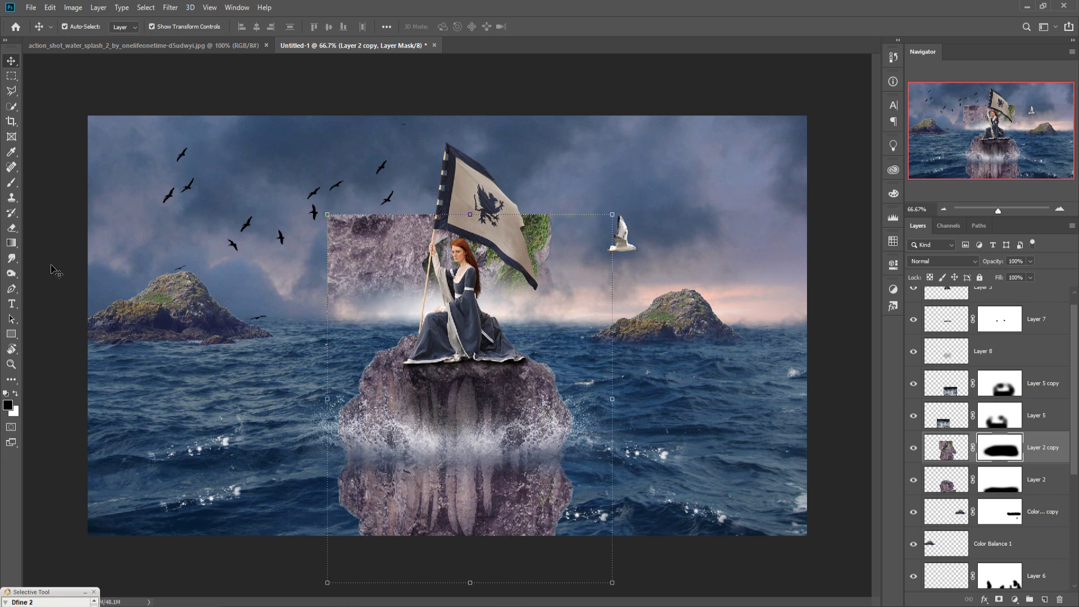
pyautogui.click(12, 184)
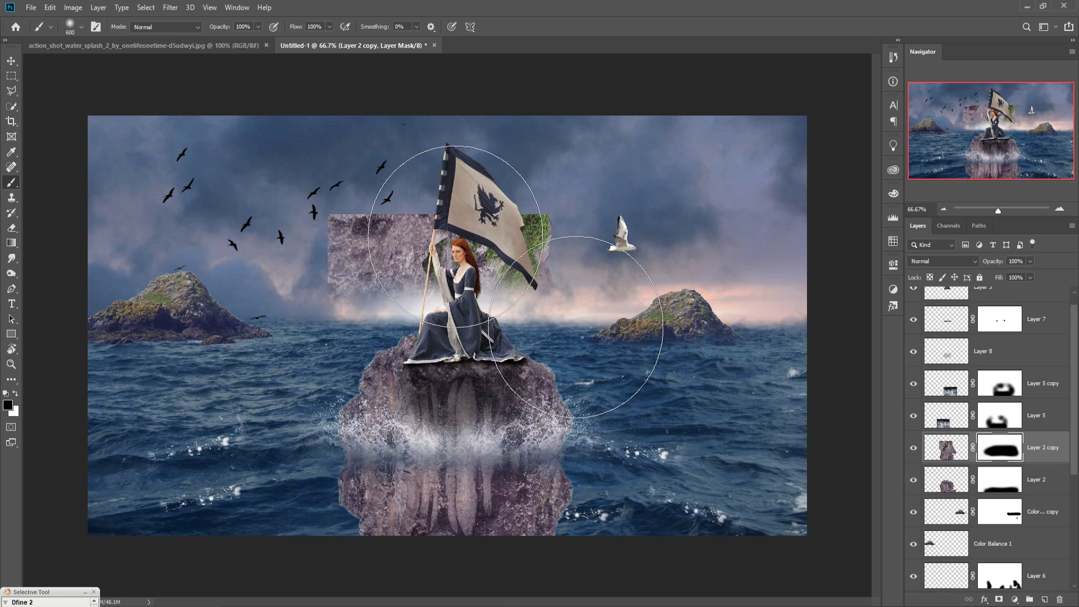
pyautogui.moveTo(443, 247); pyautogui.dragTo(812, 236)
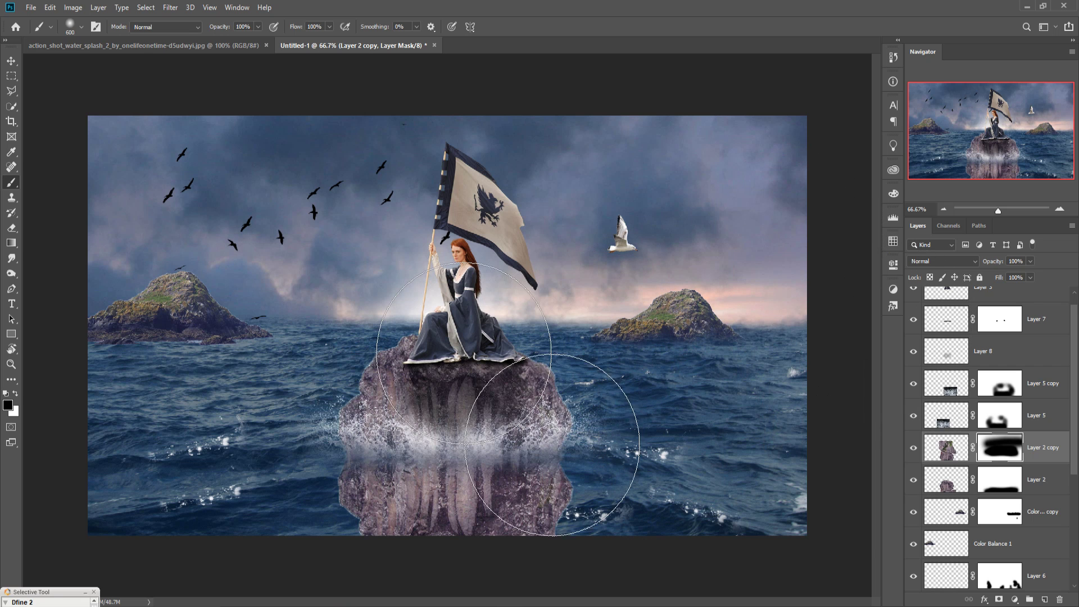
# Lower the opacity of the rock reflection layer, Layer 2 copy, to 35%.
pyautogui.click(1030, 278)
pyautogui.moveTo(1022, 277); pyautogui.dragTo(997, 278)
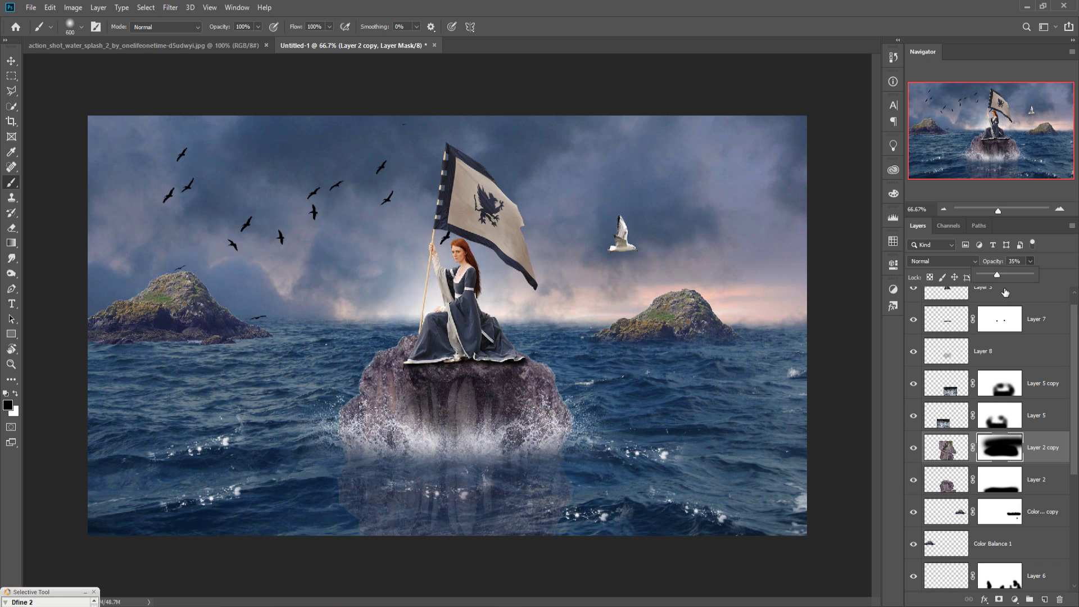
pyautogui.click(11, 61)
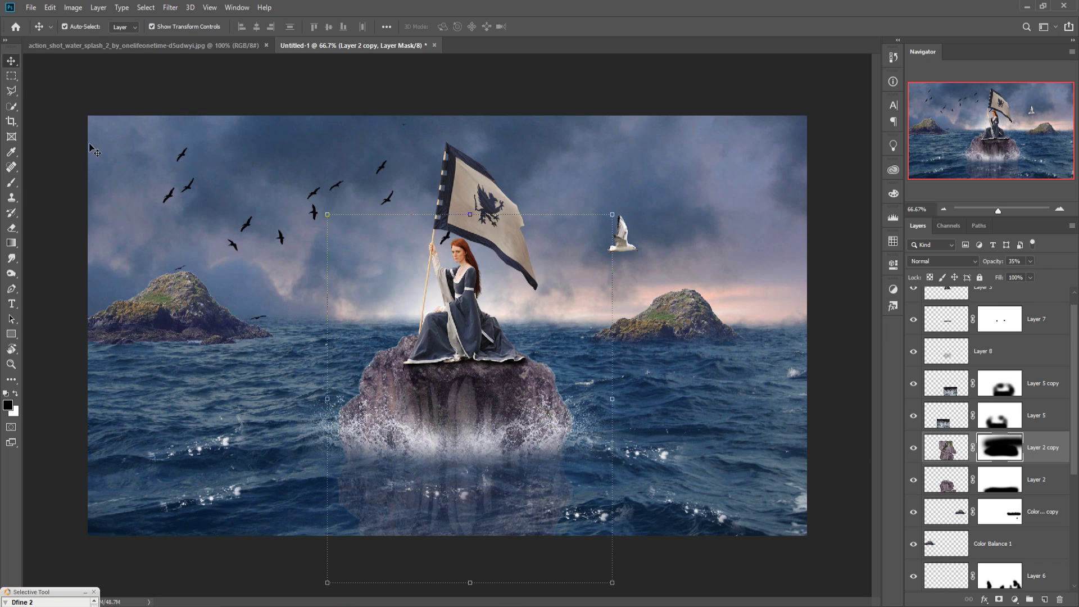
# Add a Color Balance adjustment layer above the woman's layer, Layer 3, and clip it to that layer.
pyautogui.scroll(1, 1018, 392)
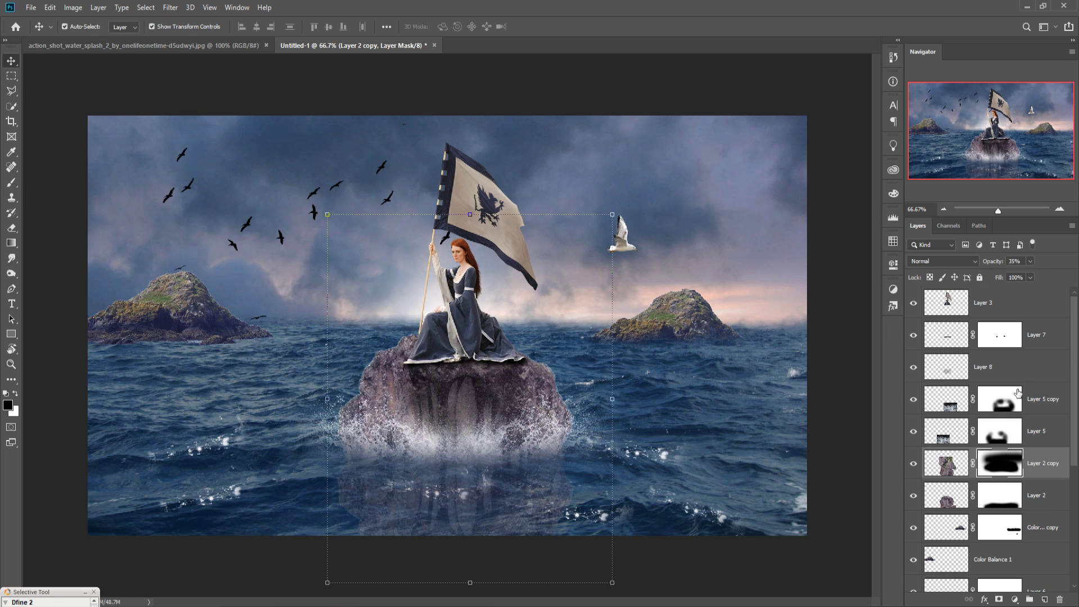
pyautogui.click(961, 308)
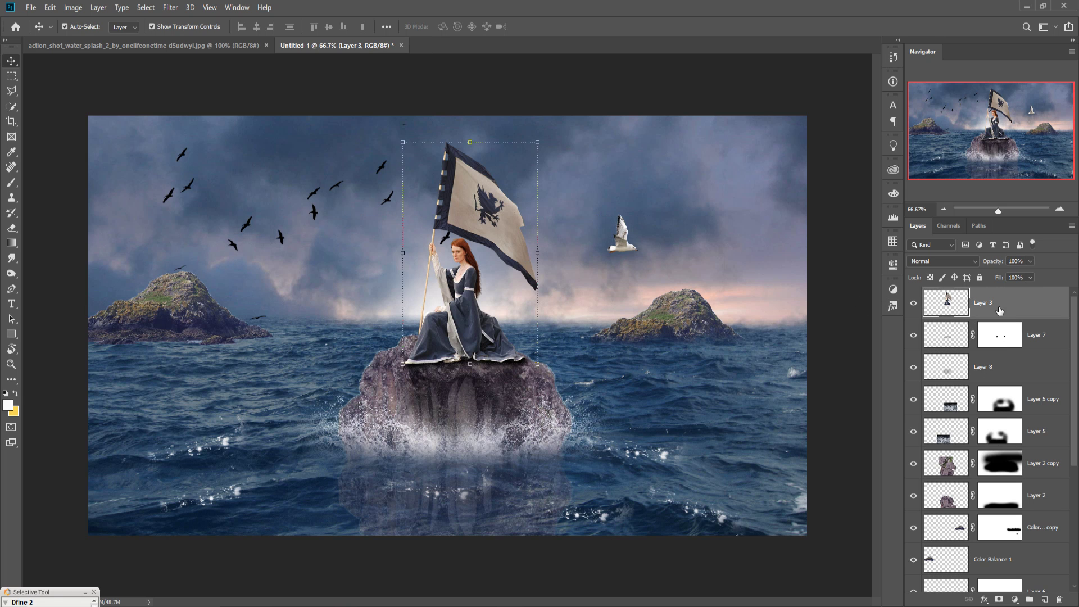
pyautogui.click(1015, 600)
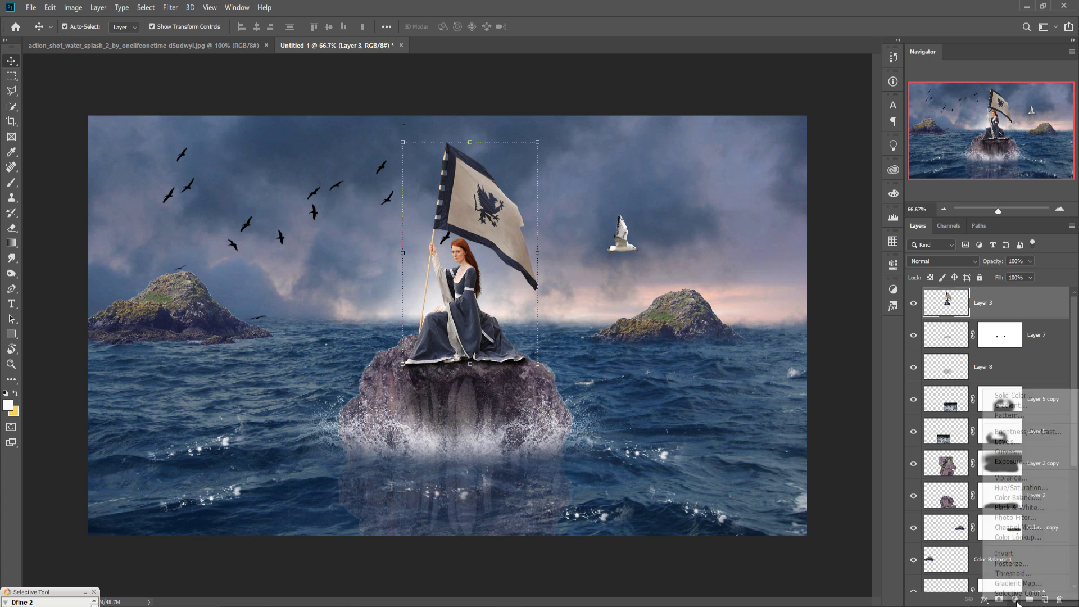
pyautogui.click(1014, 498)
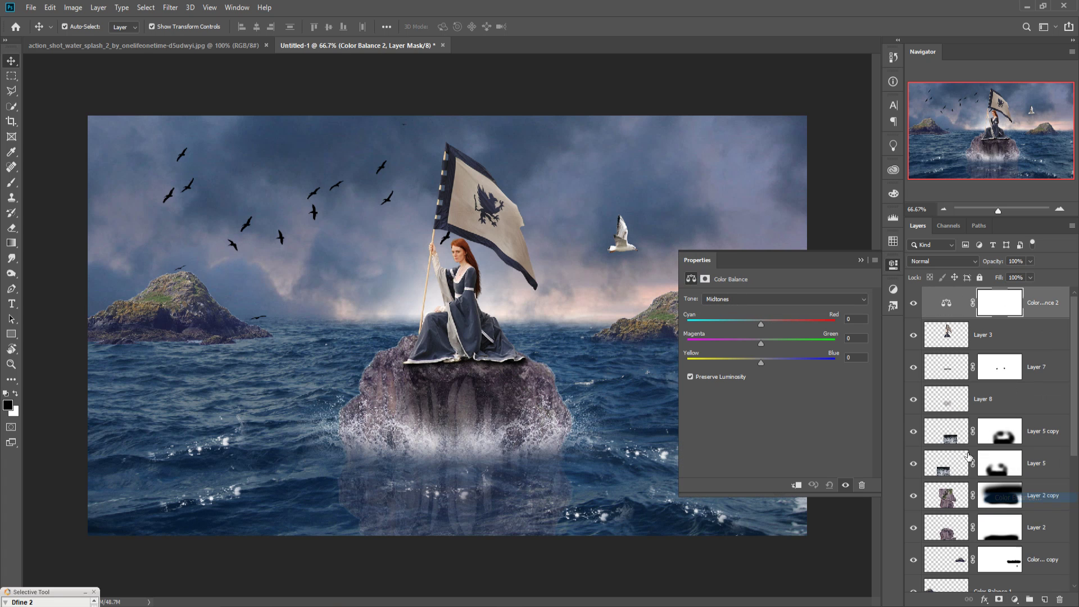
pyautogui.click(797, 485)
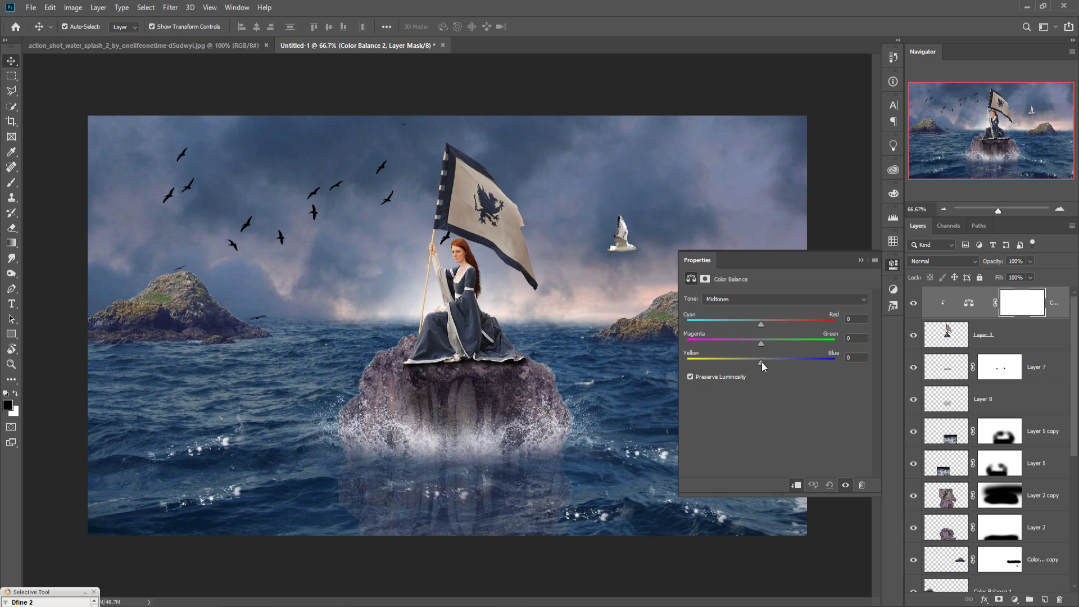
# Shift the midtones of the woman's clipped Color Balance adjustment slightly toward blue and red.
pyautogui.moveTo(762, 363); pyautogui.dragTo(766, 365)
pyautogui.moveTo(759, 322); pyautogui.dragTo(763, 322)
pyautogui.click(860, 260)
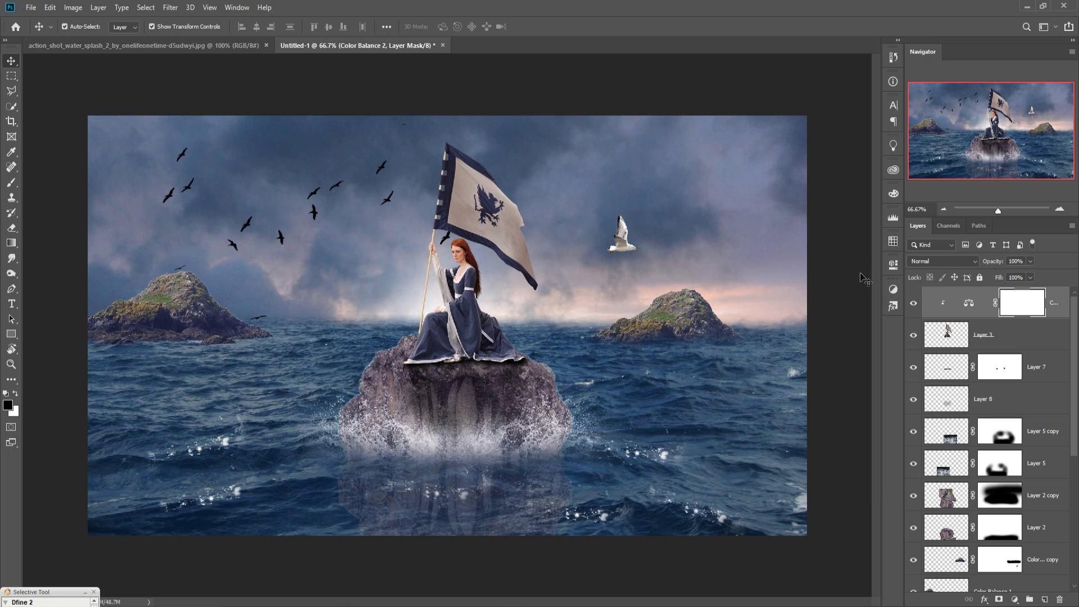
# Add a new layer above the clipped Color Balance adjustment and fill it with 50% Gray at 100% opacity.
pyautogui.click(1056, 300)
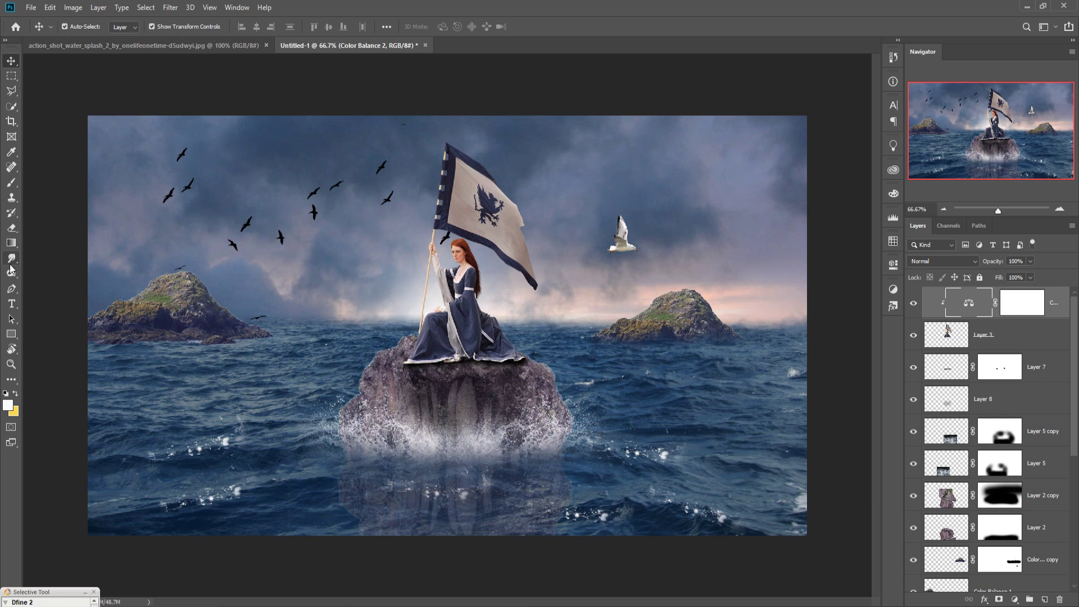
pyautogui.click(1044, 599)
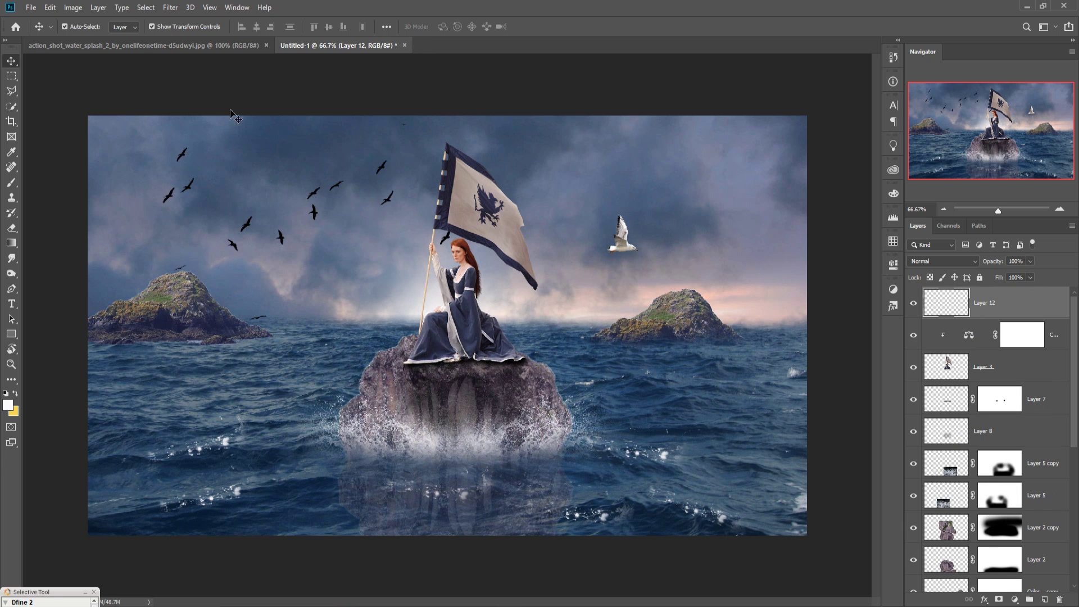
pyautogui.click(50, 8)
pyautogui.click(58, 190)
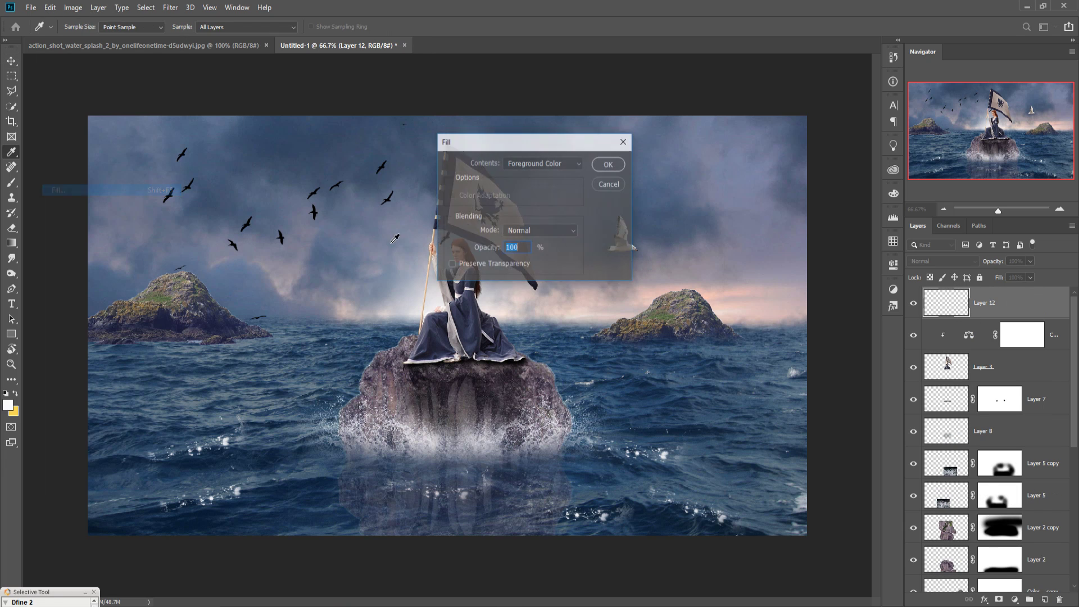
pyautogui.click(572, 163)
pyautogui.click(543, 263)
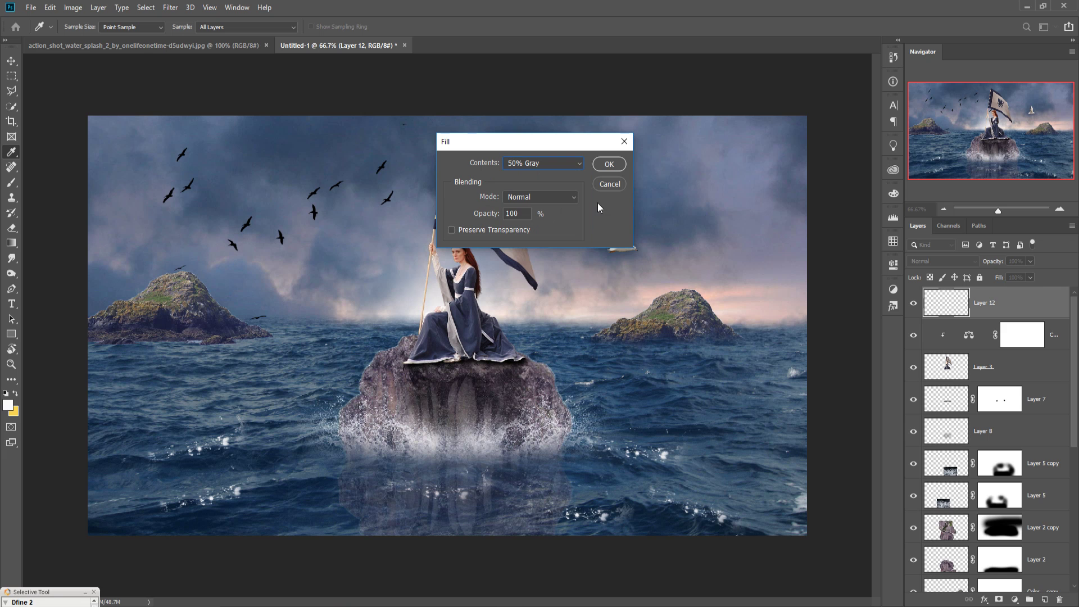
pyautogui.click(602, 164)
pyautogui.press('v')
# Clip the gray Layer 12 to the woman's layer and set its blend mode to Overlay.
pyautogui.rightClick(989, 302)
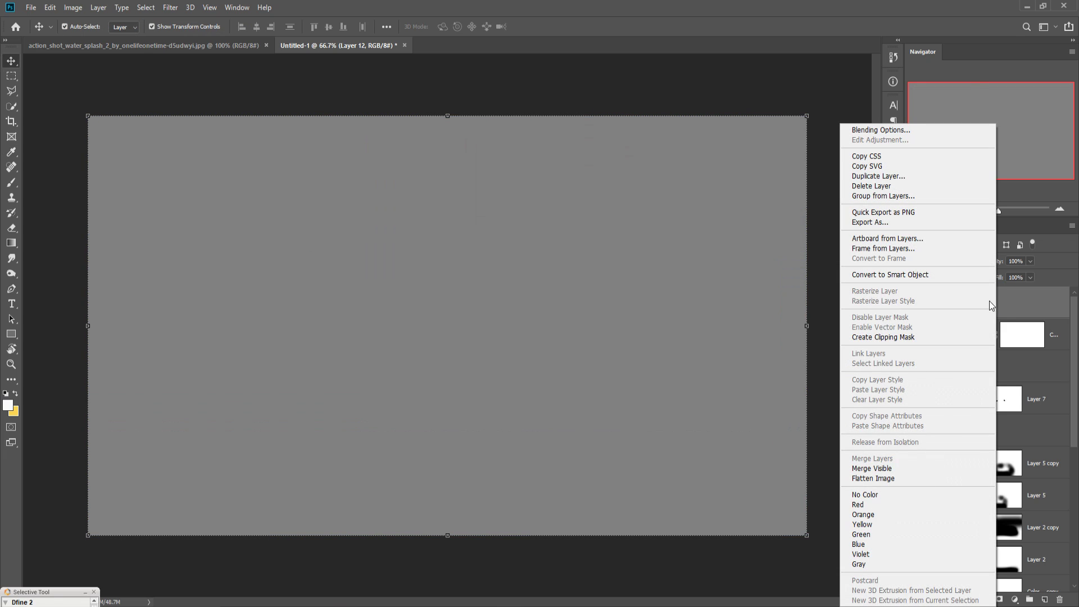
pyautogui.click(917, 335)
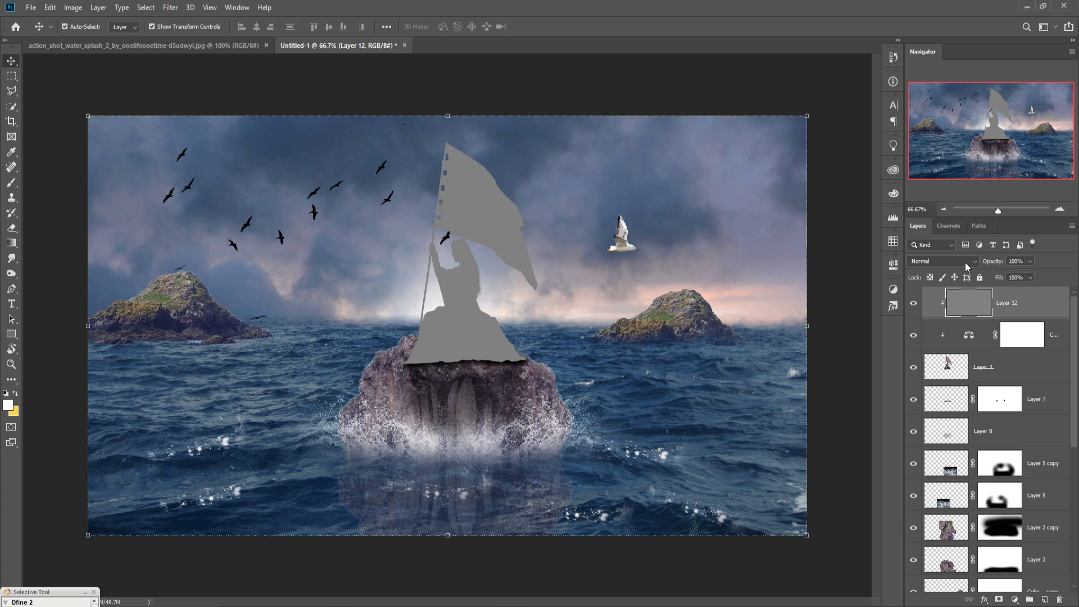
pyautogui.click(965, 263)
pyautogui.click(919, 403)
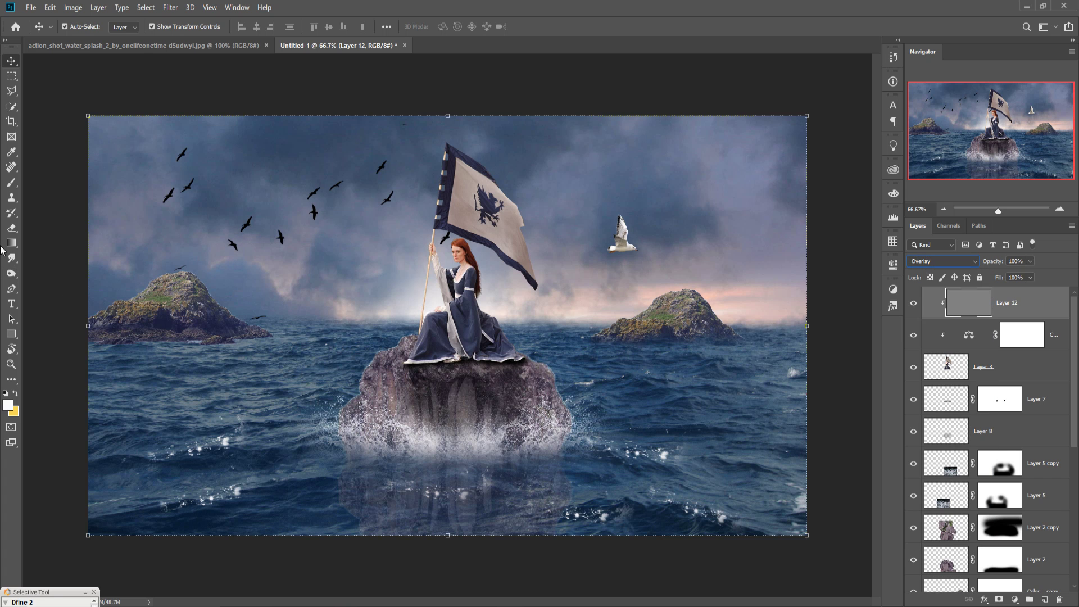
# Dodge and burn the woman's dress and the flag on Layer 12, using midtones with 39% exposure for the dodging.
pyautogui.click(14, 274)
pyautogui.click(55, 276)
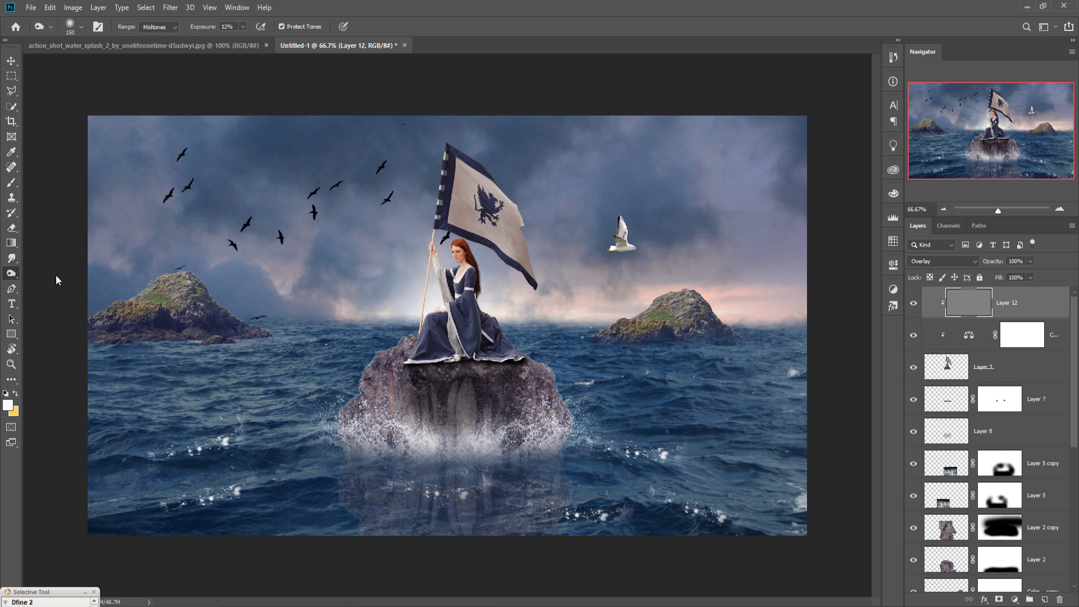
pyautogui.moveTo(495, 347)
pyautogui.mouseDown()
pyautogui.moveTo(476, 307)
pyautogui.moveTo(471, 357)
pyautogui.moveTo(462, 339)
pyautogui.moveTo(423, 334)
pyautogui.moveTo(476, 284)
pyautogui.moveTo(495, 348)
pyautogui.moveTo(450, 343)
pyautogui.moveTo(506, 236)
pyautogui.moveTo(468, 210)
pyautogui.moveTo(522, 261)
pyautogui.moveTo(482, 236)
pyautogui.mouseUp()
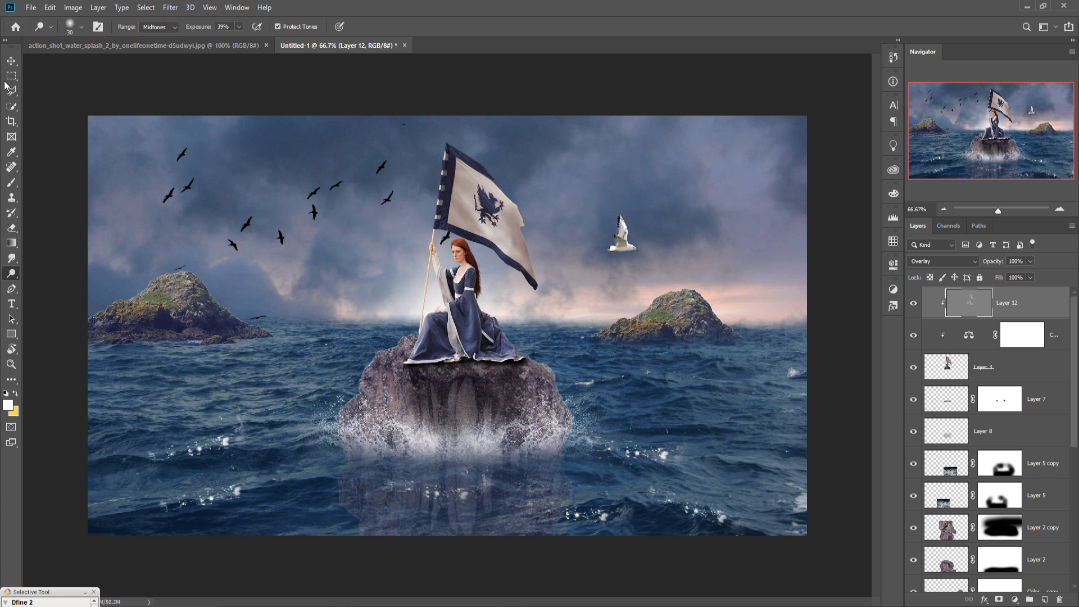
pyautogui.click(9, 62)
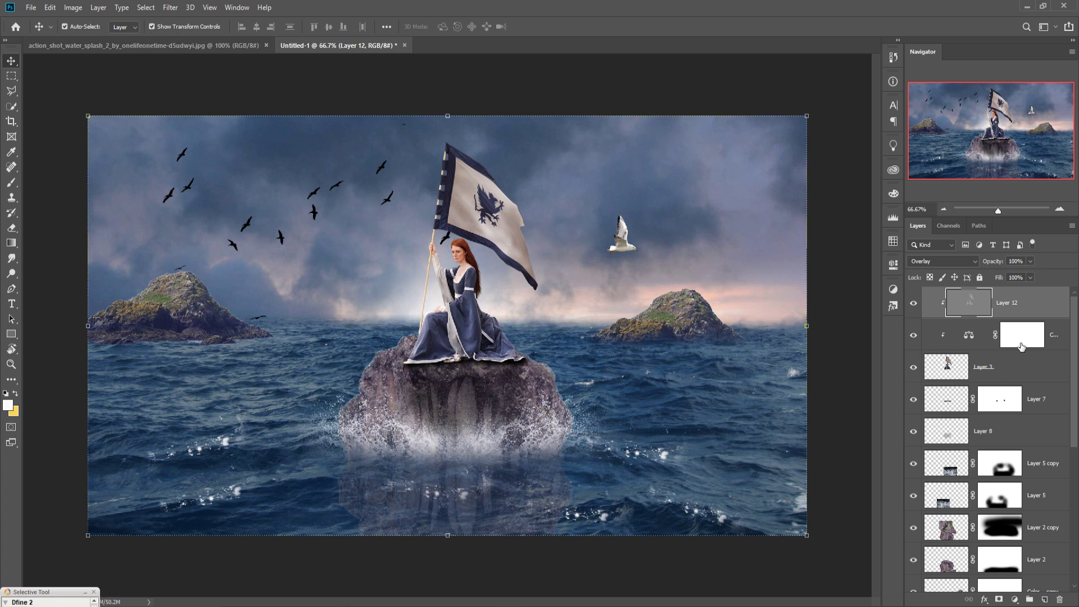
# Add a Color Balance adjustment above Layer 12 with midtones at Cyan-Red +16, Magenta-Green +8 and Yellow-Blue -15.
pyautogui.click(1015, 600)
pyautogui.click(1009, 495)
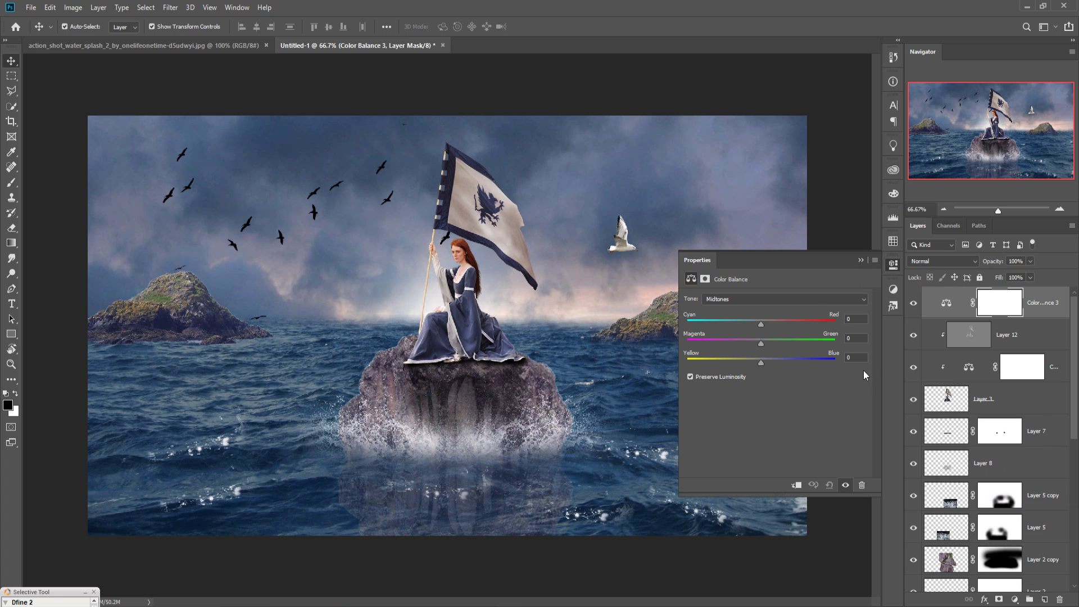
pyautogui.moveTo(761, 364); pyautogui.dragTo(751, 365)
pyautogui.moveTo(761, 325); pyautogui.dragTo(770, 326)
pyautogui.moveTo(762, 345); pyautogui.dragTo(768, 343)
pyautogui.moveTo(750, 362); pyautogui.dragTo(767, 344)
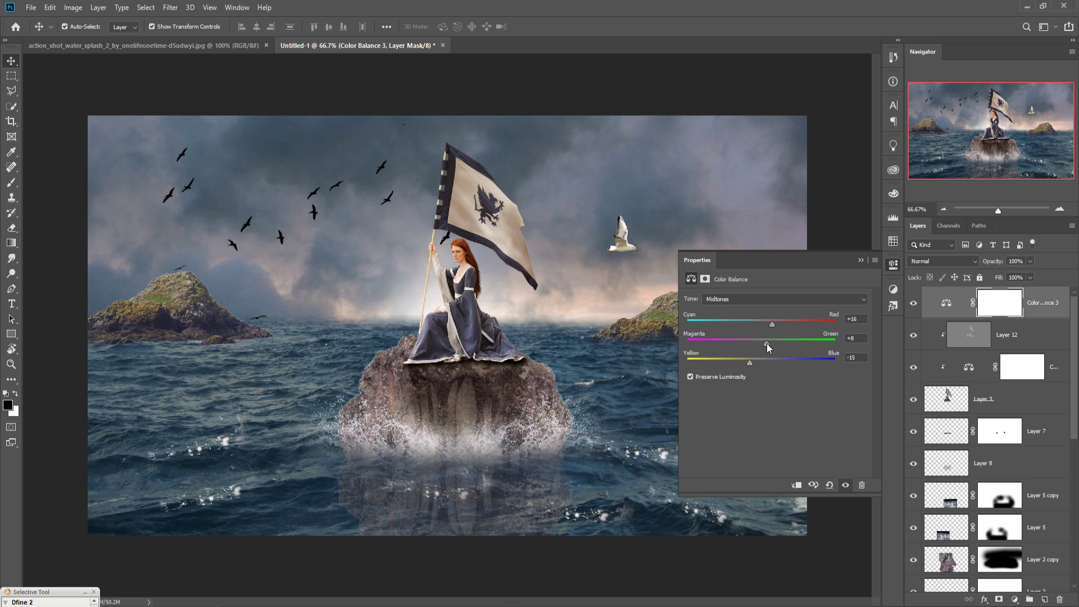
pyautogui.click(861, 261)
pyautogui.click(1046, 309)
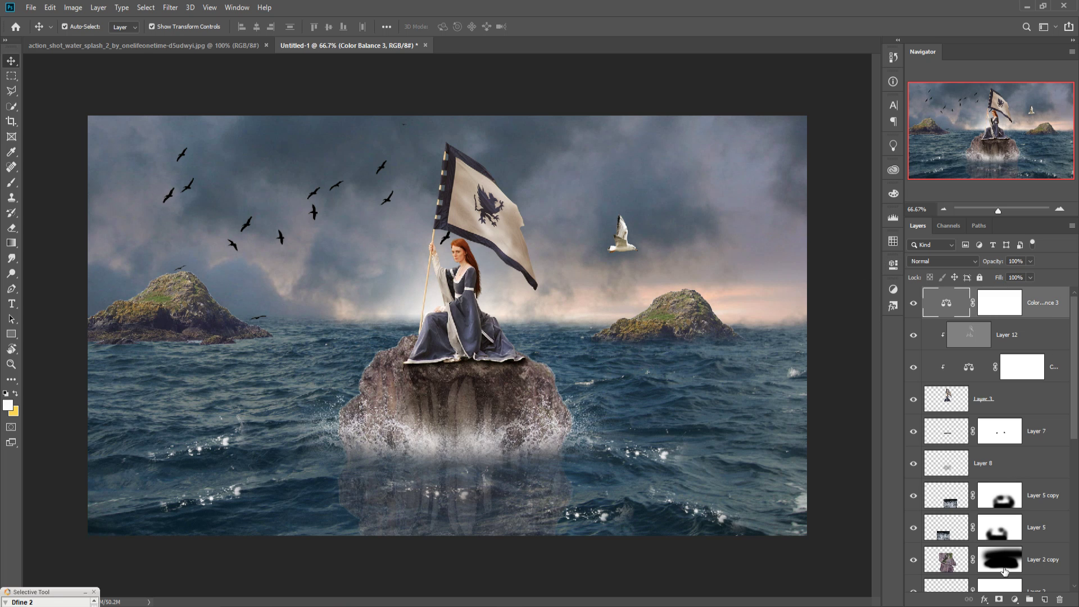
# Add another Color Balance adjustment on top and shift its midtones toward blue to about +13.
pyautogui.click(1015, 600)
pyautogui.click(1008, 499)
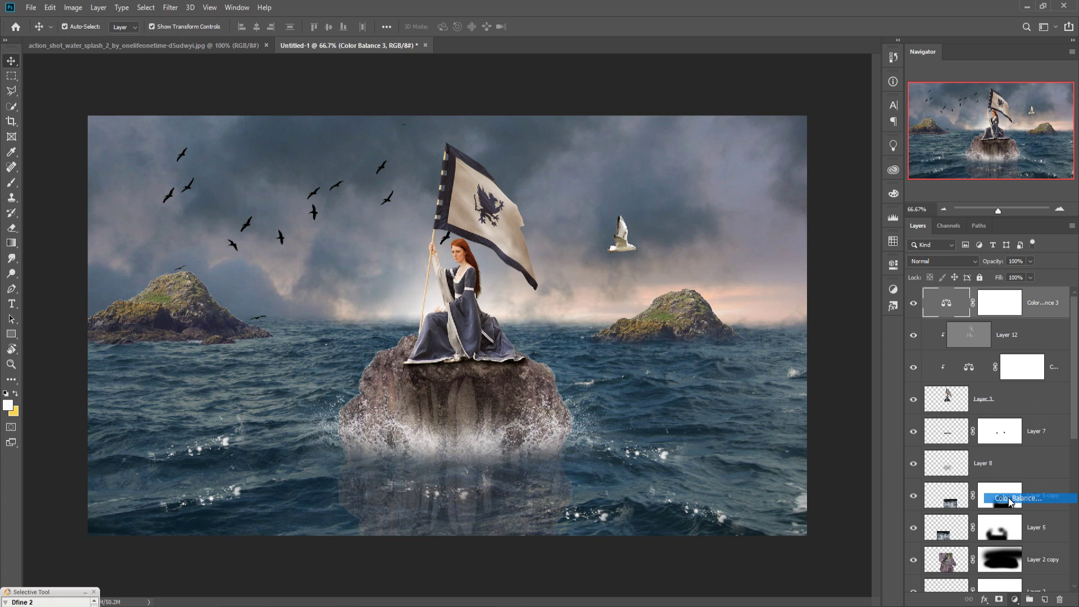
pyautogui.moveTo(763, 363); pyautogui.dragTo(766, 361)
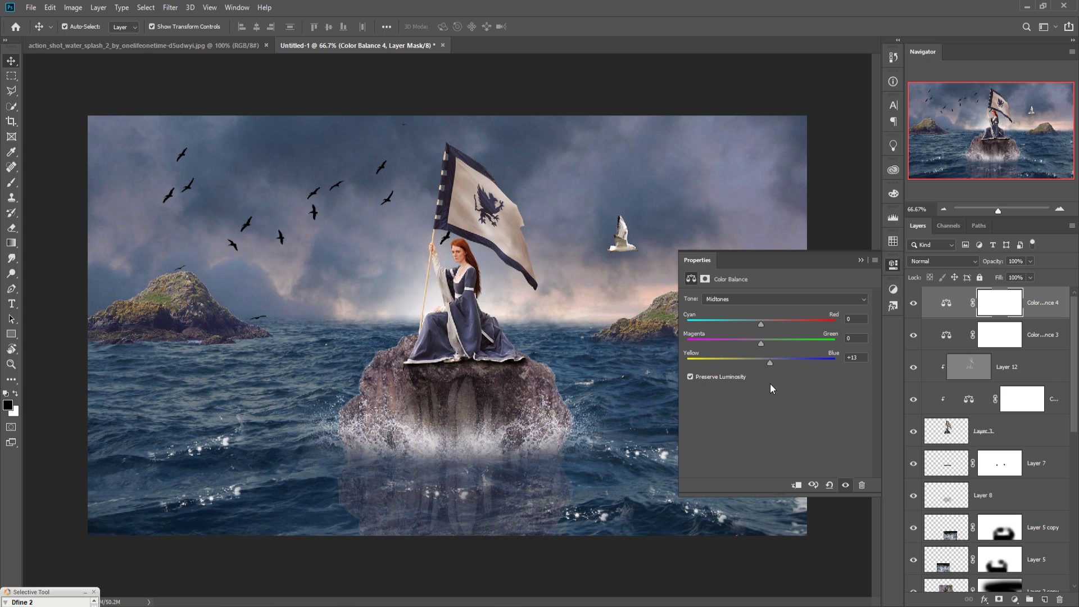
pyautogui.moveTo(769, 366); pyautogui.dragTo(768, 363)
pyautogui.click(858, 261)
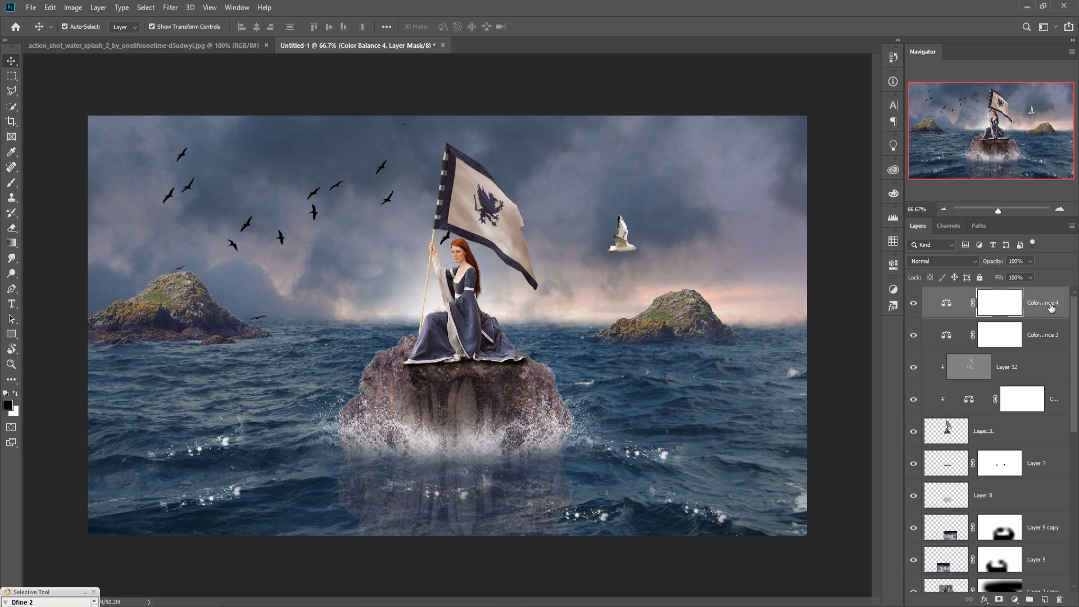
pyautogui.hotkey('ctrl', '2')
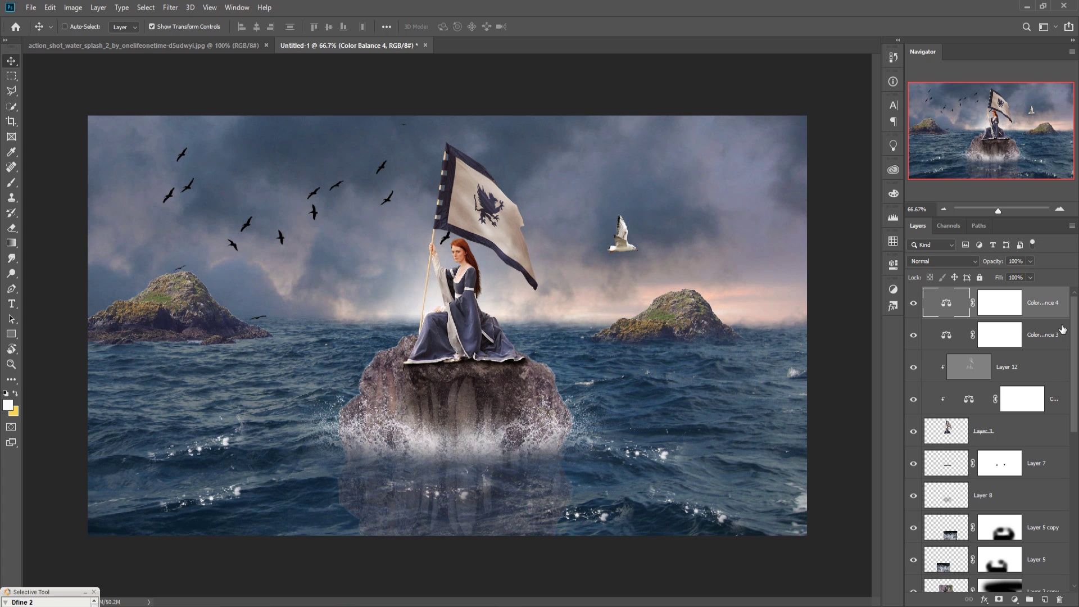
# Stamp all visible layers into a new top layer and duplicate it as Layer 13 copy.
pyautogui.hotkey('ctrl', 'shift', 'alt', 'e')
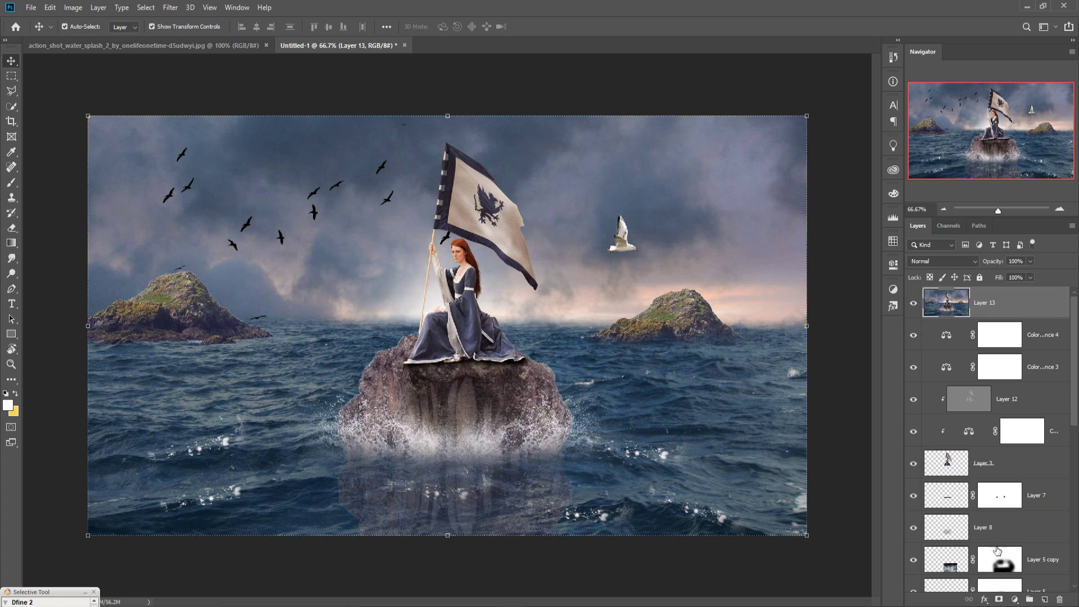
pyautogui.rightClick(1011, 307)
pyautogui.click(906, 177)
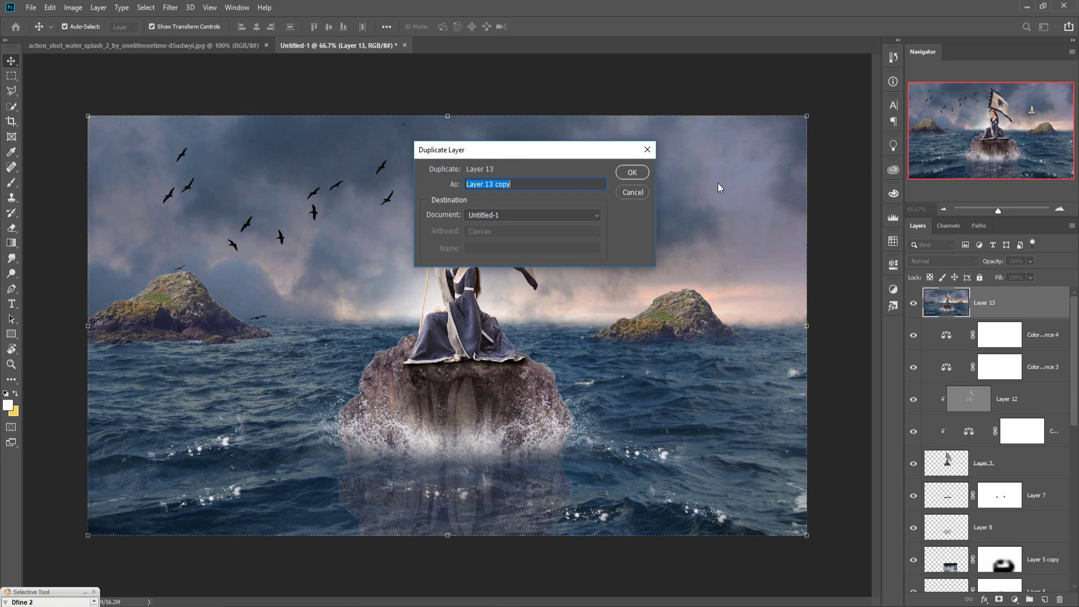
pyautogui.click(629, 174)
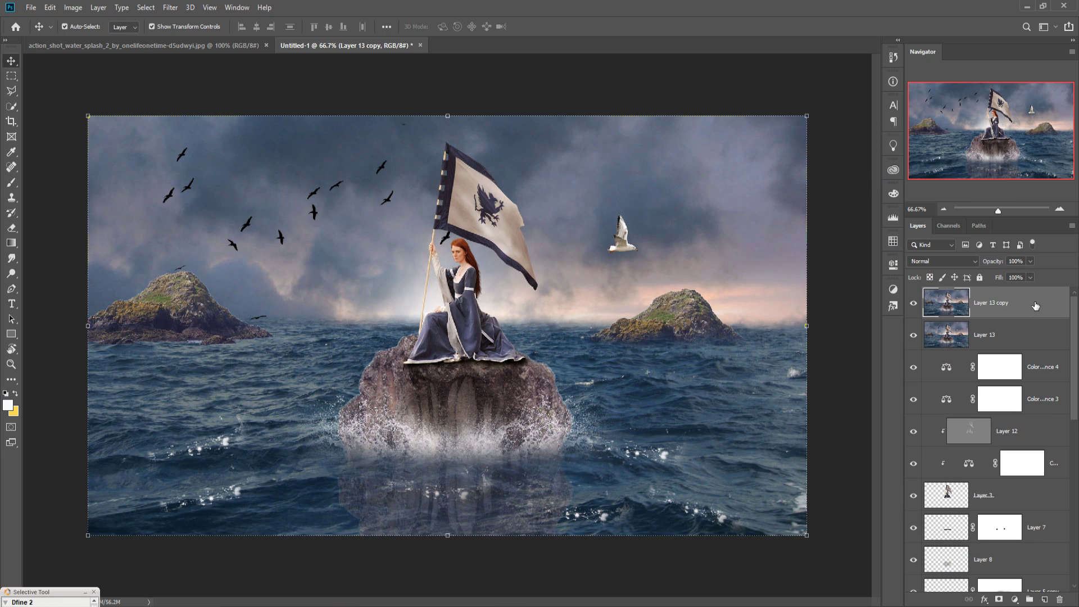
# Open the Camera Raw filter on Layer 13 copy and set the post-crop vignetting amount to -15.
pyautogui.click(169, 7)
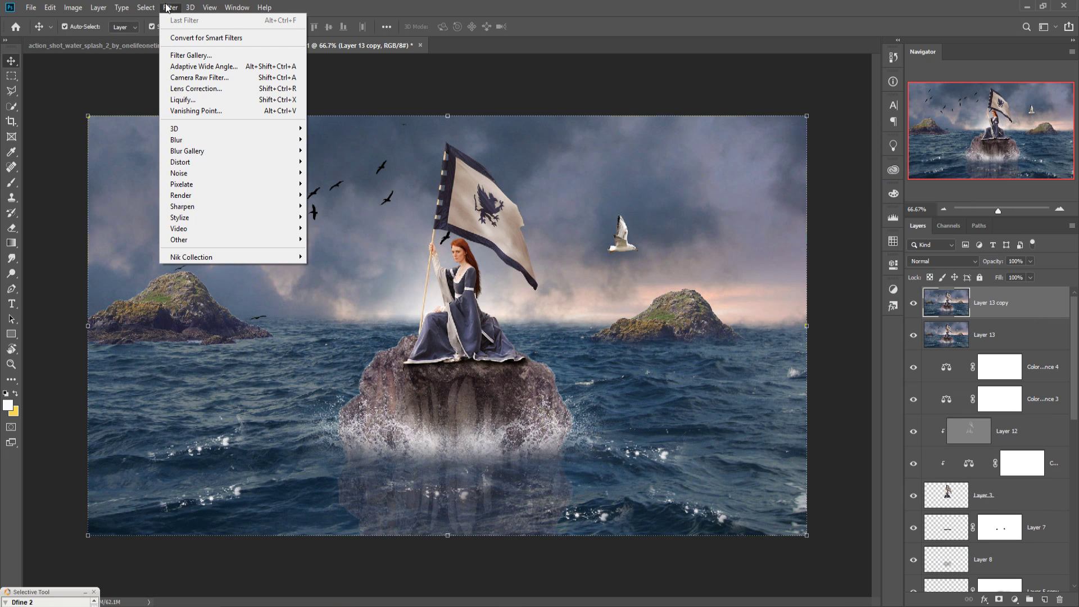
pyautogui.click(179, 77)
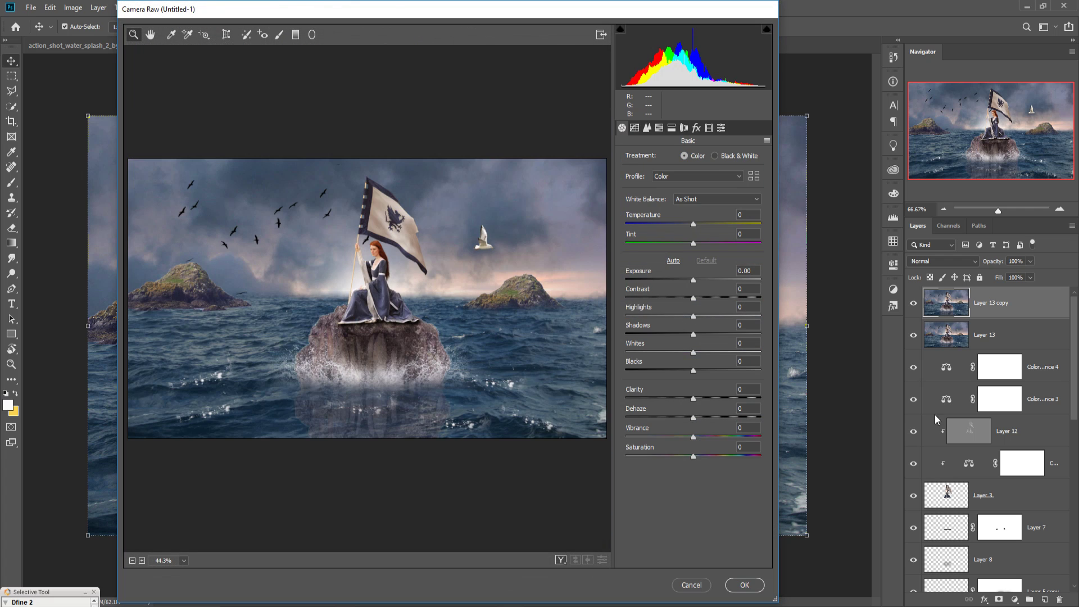
pyautogui.click(649, 129)
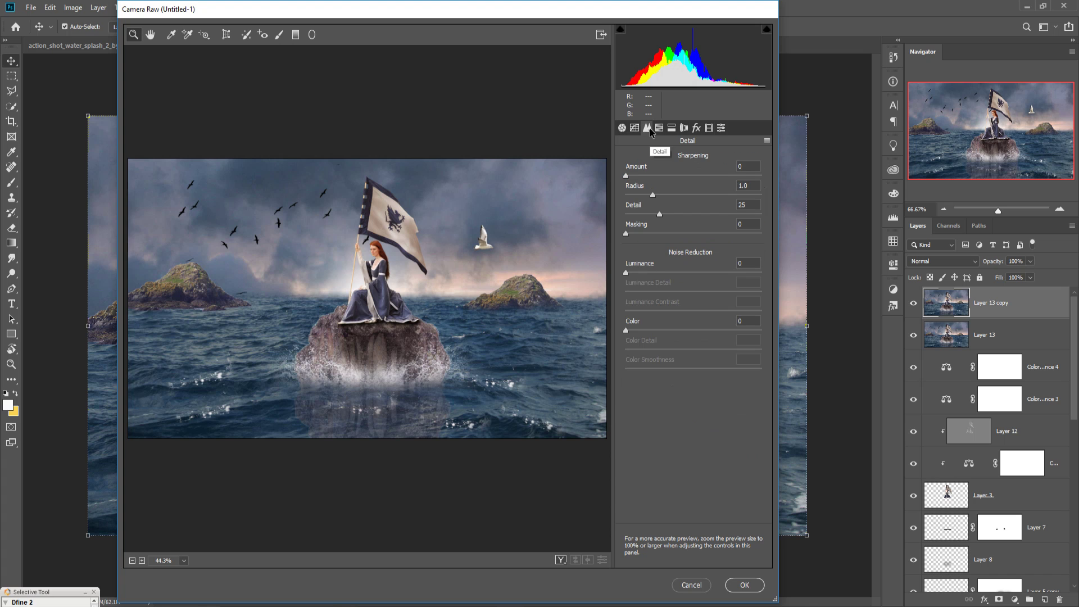
pyautogui.click(696, 128)
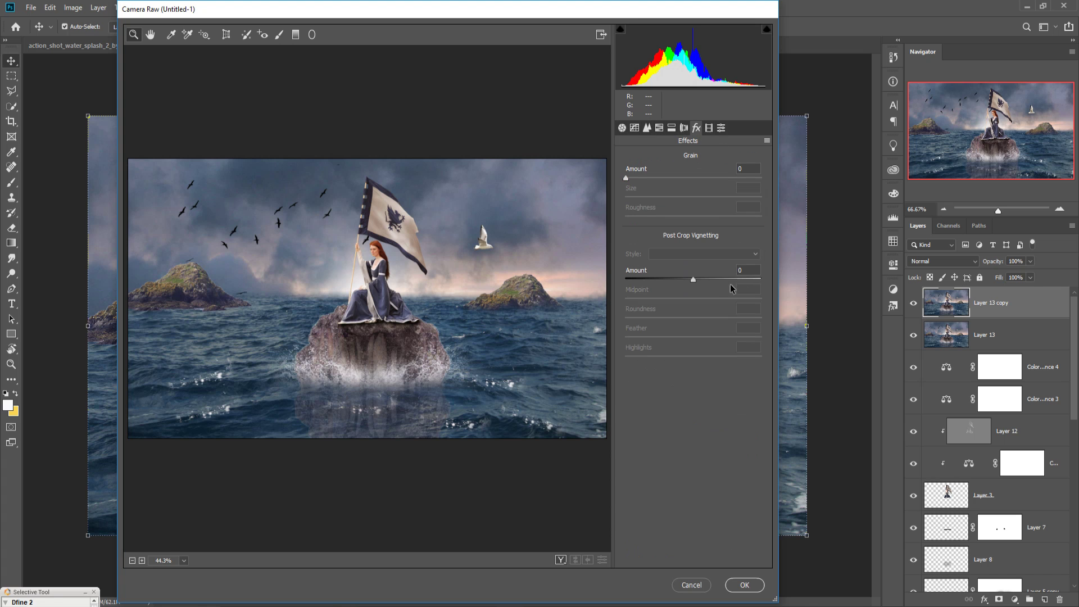
pyautogui.moveTo(693, 280); pyautogui.dragTo(683, 280)
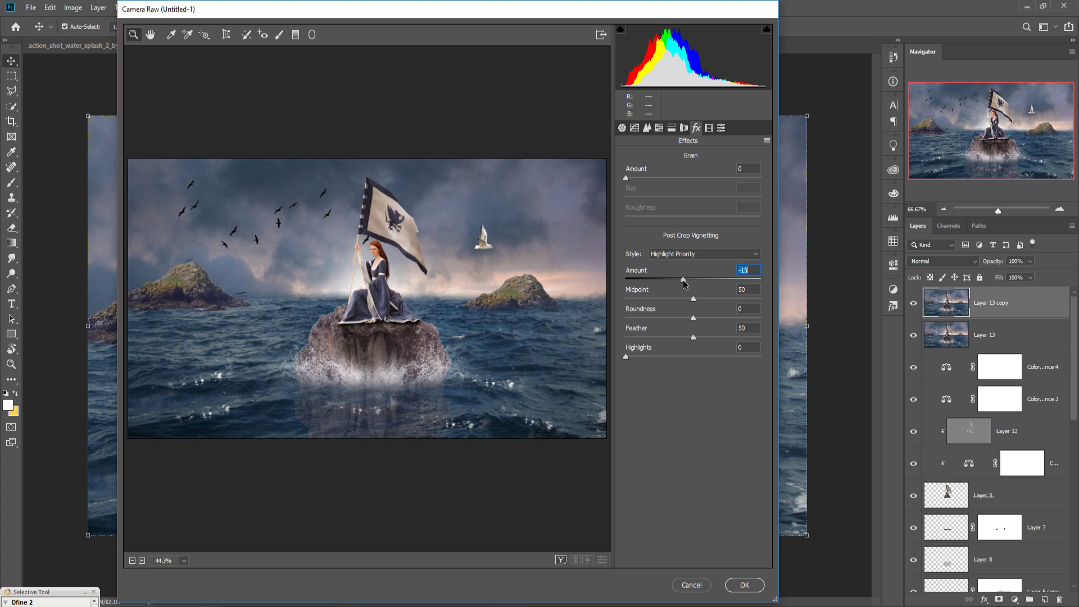
# Split tone the image with highlights at hue 51, saturation 38 and blue shadows at about 11 saturation, and apply the Camera Raw filter.
pyautogui.click(672, 129)
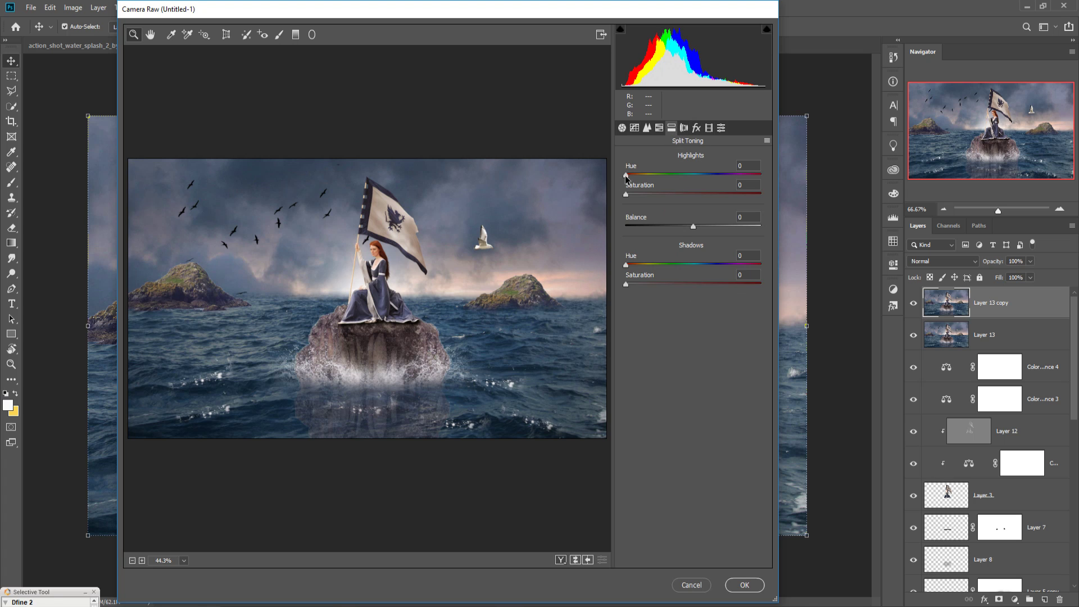
pyautogui.moveTo(626, 176)
pyautogui.mouseDown()
pyautogui.moveTo(643, 177)
pyautogui.moveTo(643, 196)
pyautogui.moveTo(678, 194)
pyautogui.moveTo(645, 180)
pyautogui.mouseUp()
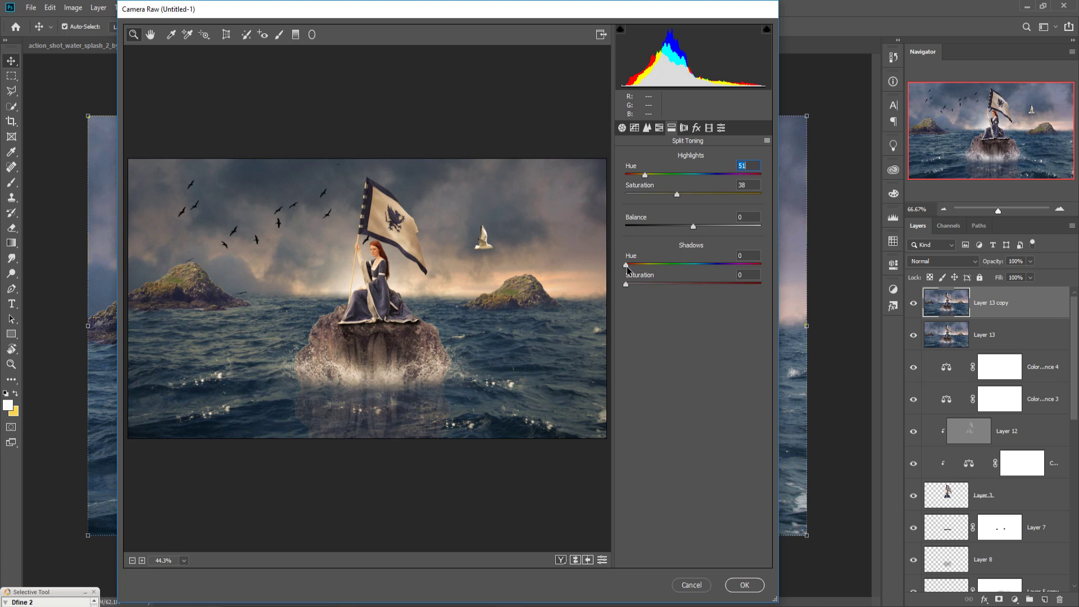
pyautogui.moveTo(626, 265); pyautogui.dragTo(703, 281)
pyautogui.moveTo(626, 285); pyautogui.dragTo(642, 284)
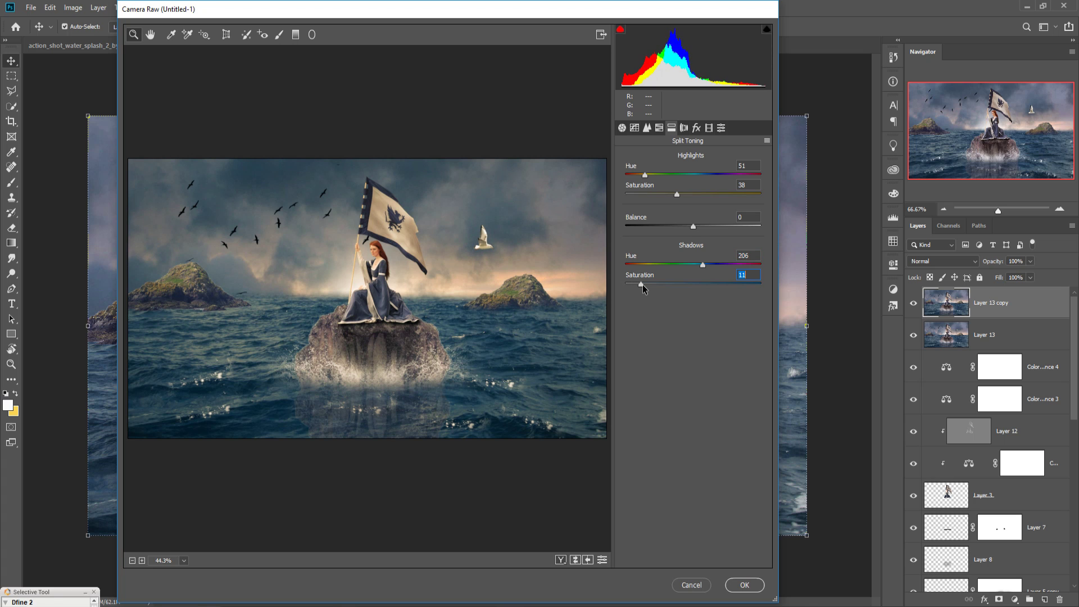
pyautogui.moveTo(702, 265)
pyautogui.mouseDown()
pyautogui.moveTo(696, 271)
pyautogui.moveTo(707, 271)
pyautogui.mouseUp()
pyautogui.click(640, 285)
pyautogui.click(753, 585)
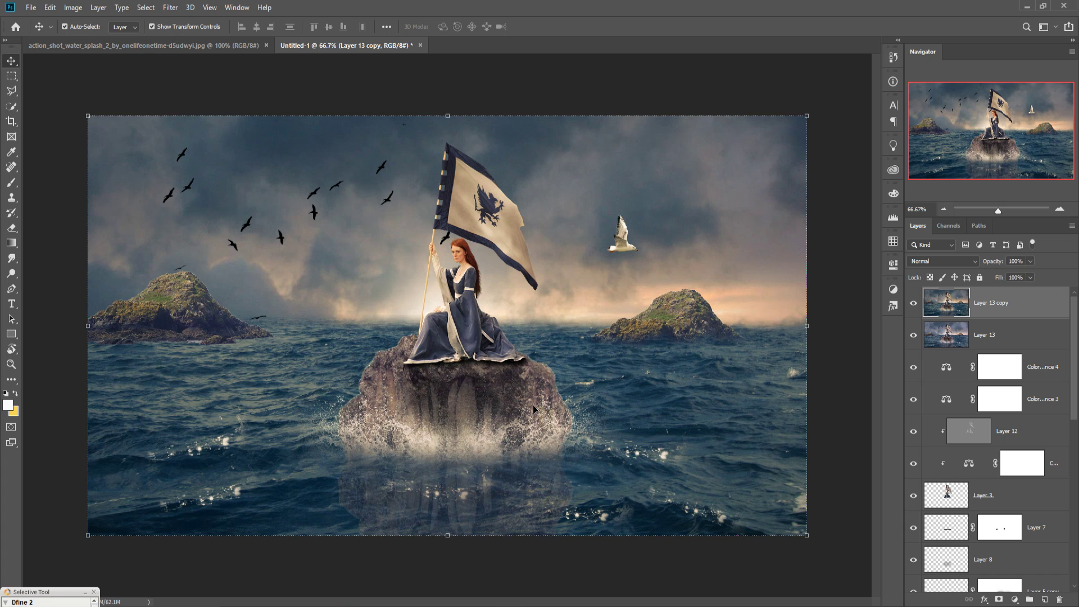
# Apply Color Efex Pro 4 Cross Processing to Layer 13 copy with method B02, 20% strength, raised shadows and lowered highlights.
pyautogui.click(169, 8)
pyautogui.moveTo(187, 261)
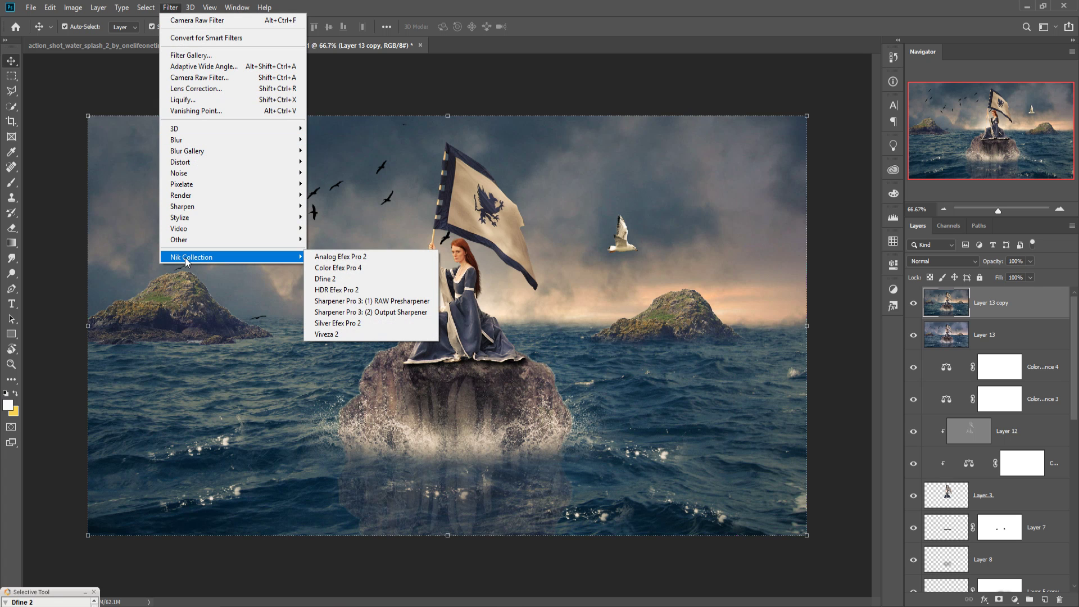
pyautogui.click(337, 268)
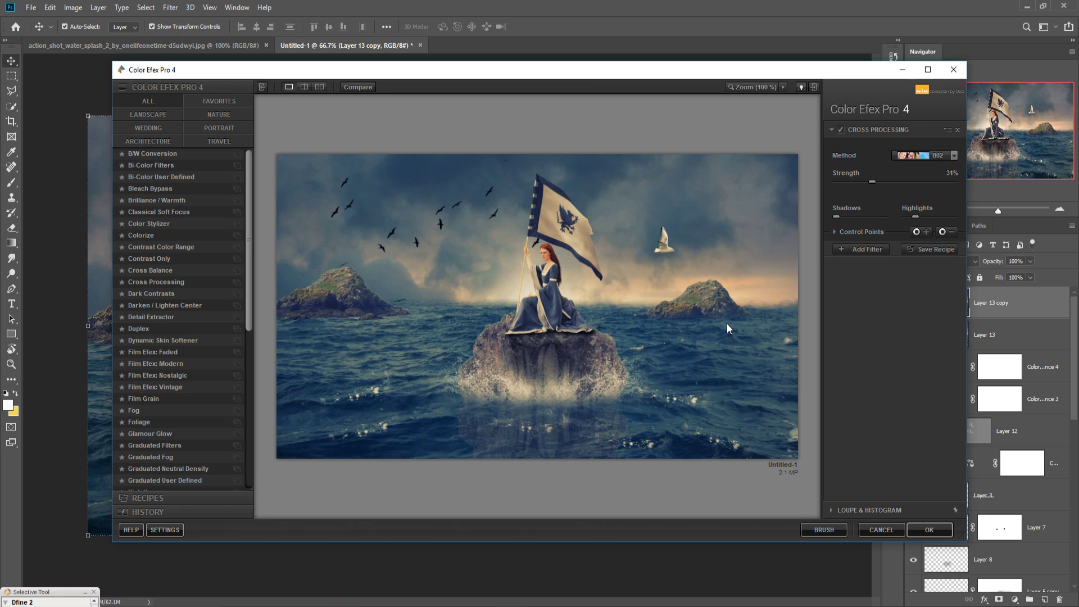
pyautogui.click(953, 157)
pyautogui.click(939, 184)
pyautogui.moveTo(837, 216); pyautogui.dragTo(854, 217)
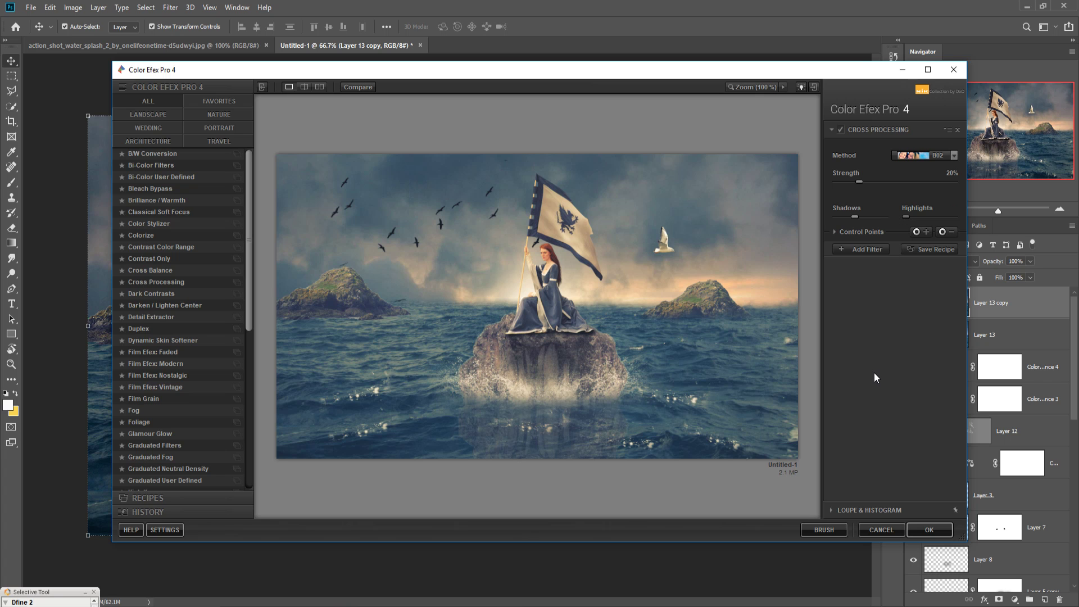
pyautogui.click(929, 529)
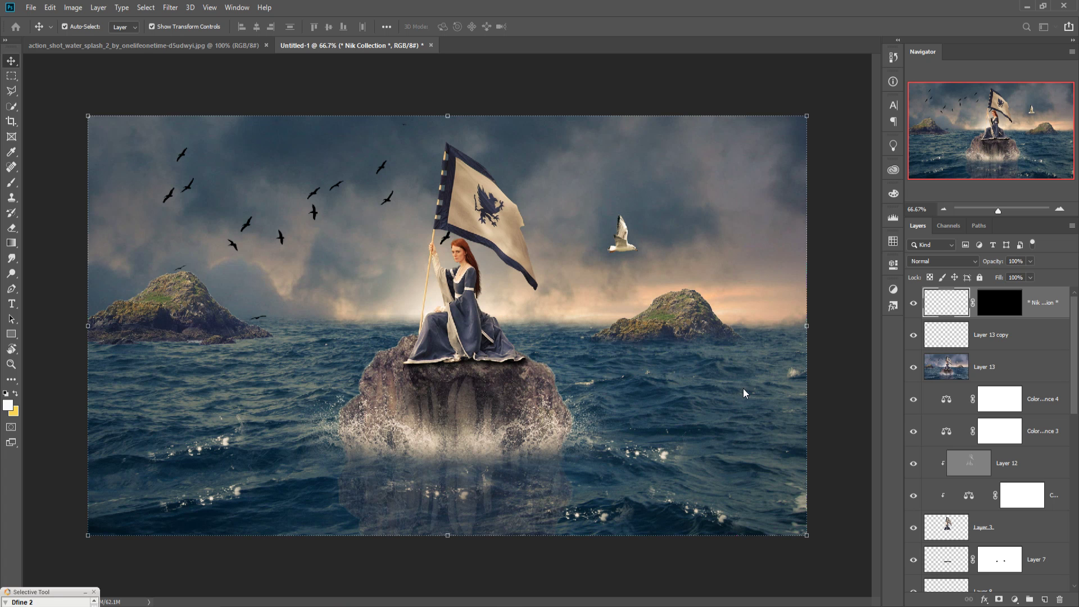
# Add a Gradient Fill layer above the Cross Processing layer using the Neutral Density Light 3 preset and set its blend mode to Soft Light.
pyautogui.click(1020, 603)
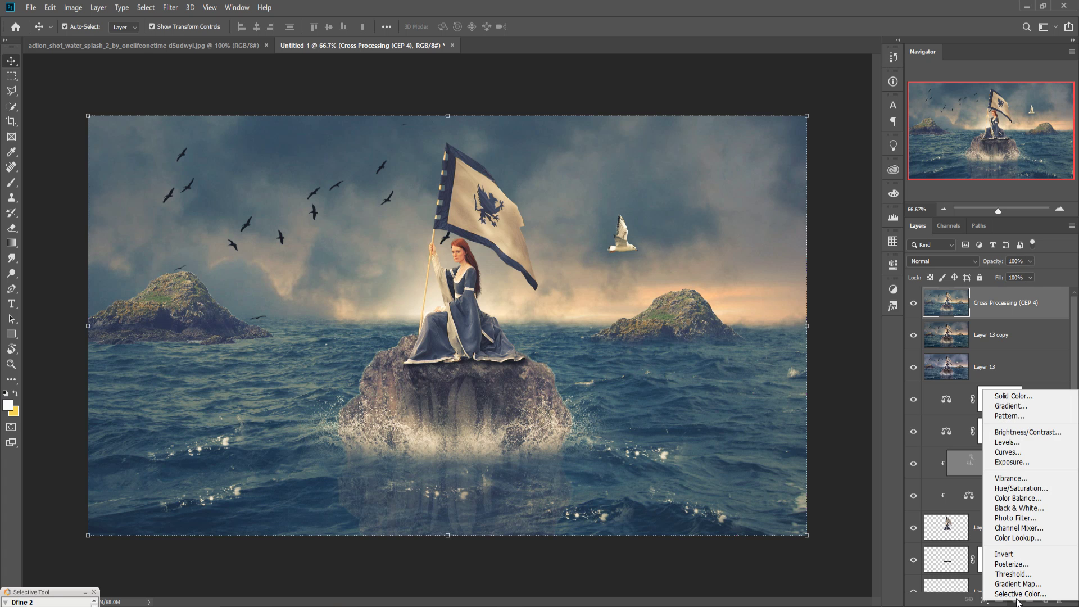
pyautogui.click(1026, 405)
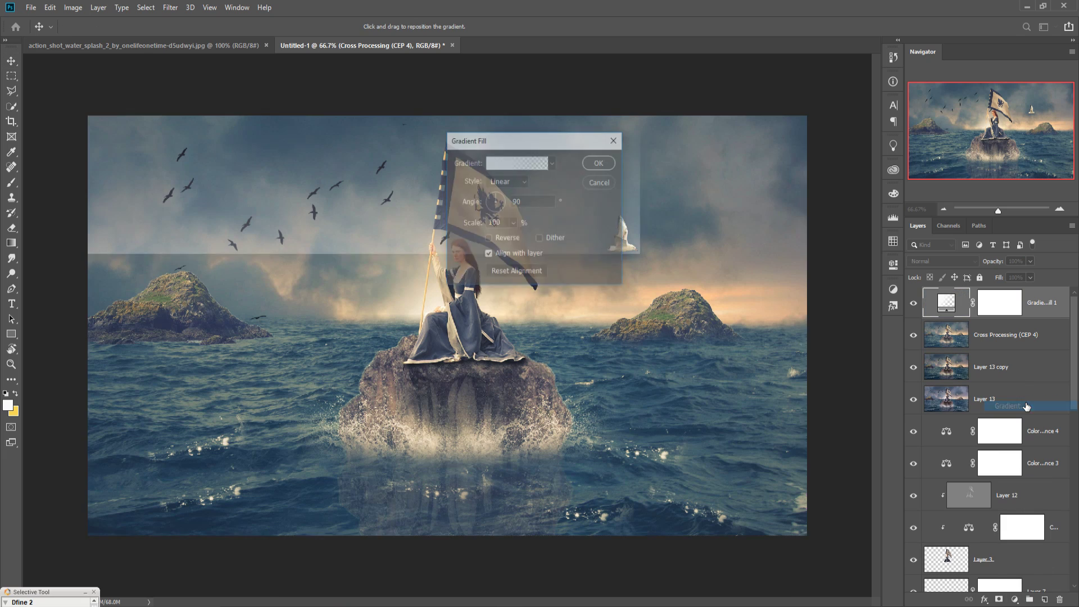
pyautogui.click(527, 164)
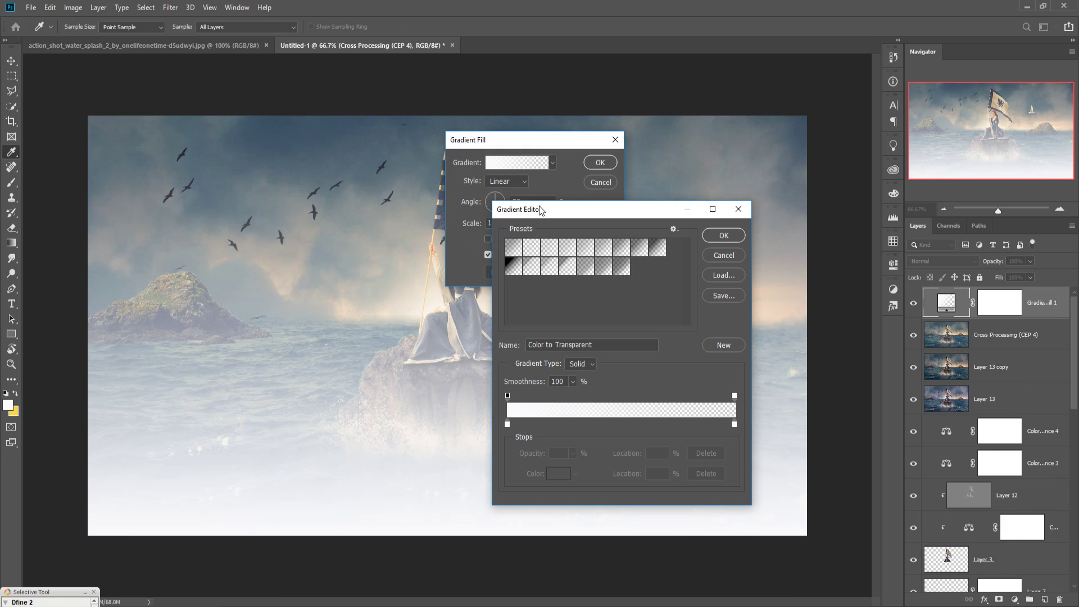
pyautogui.click(569, 250)
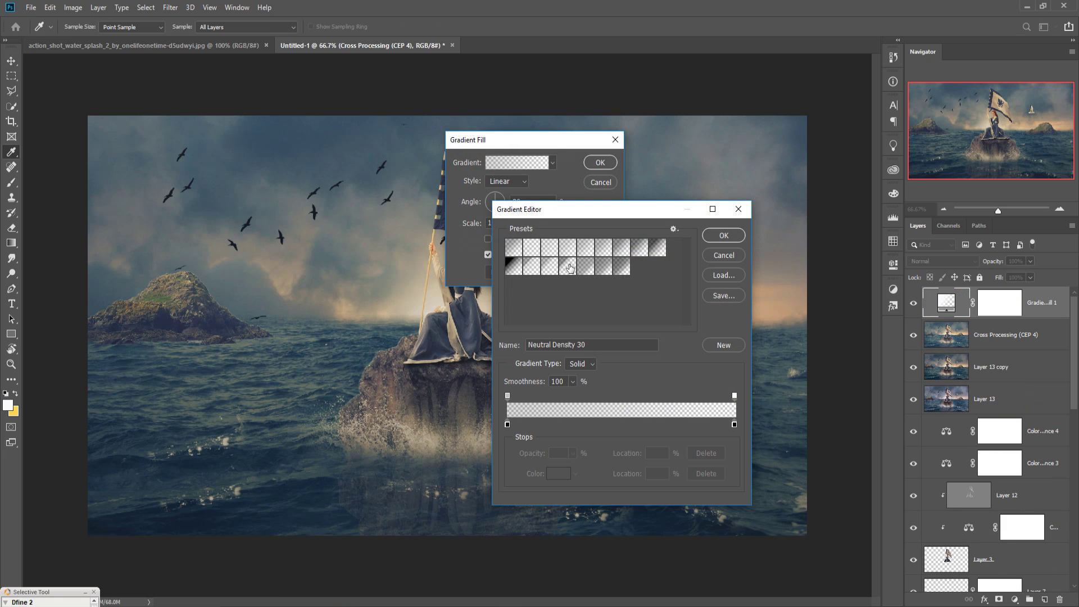
pyautogui.click(570, 267)
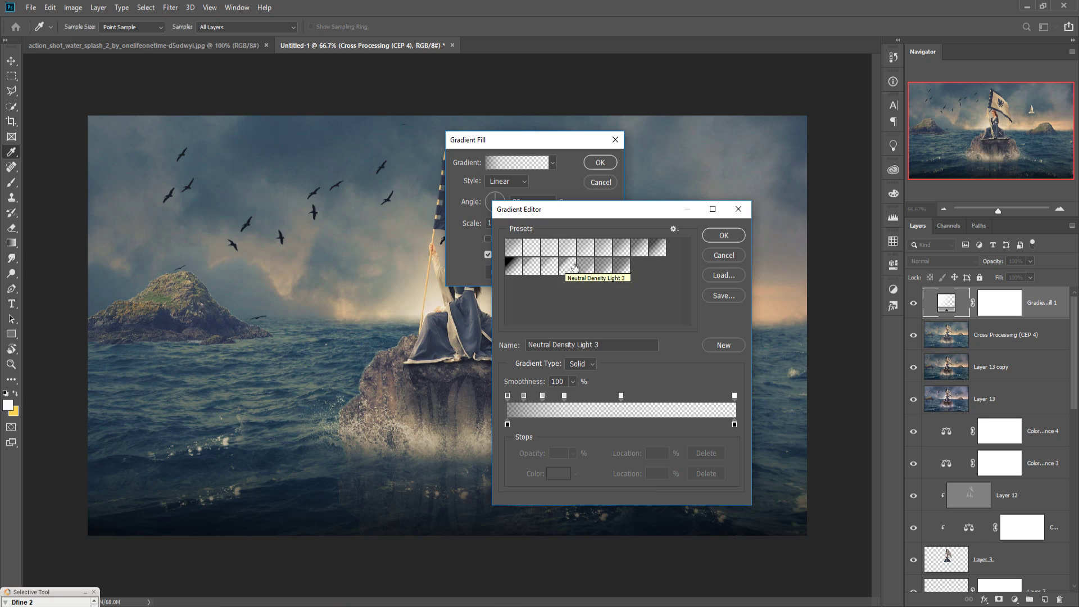
pyautogui.click(723, 236)
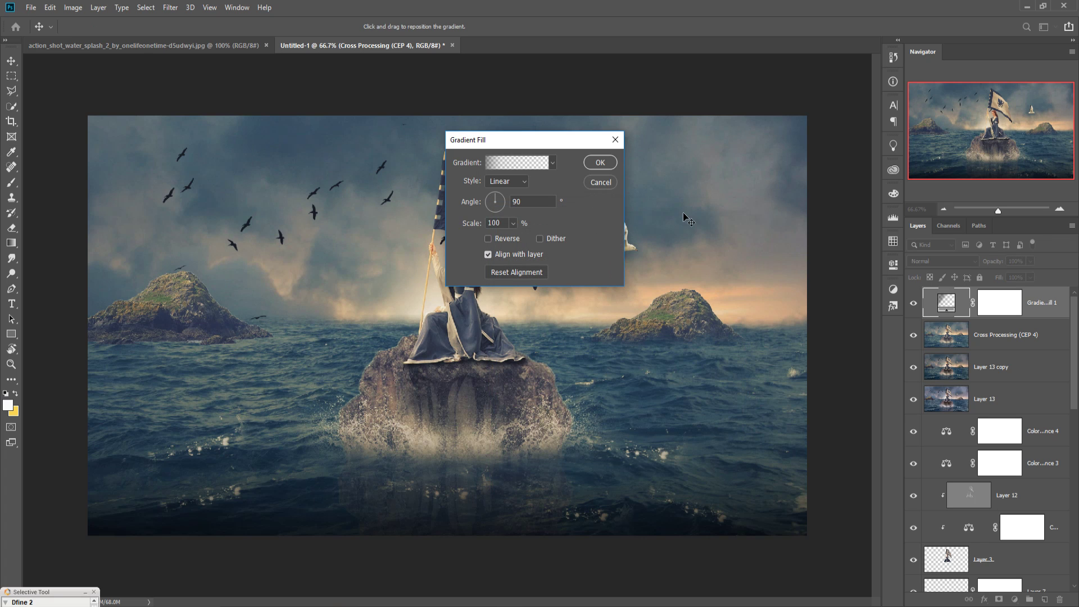
pyautogui.click(605, 164)
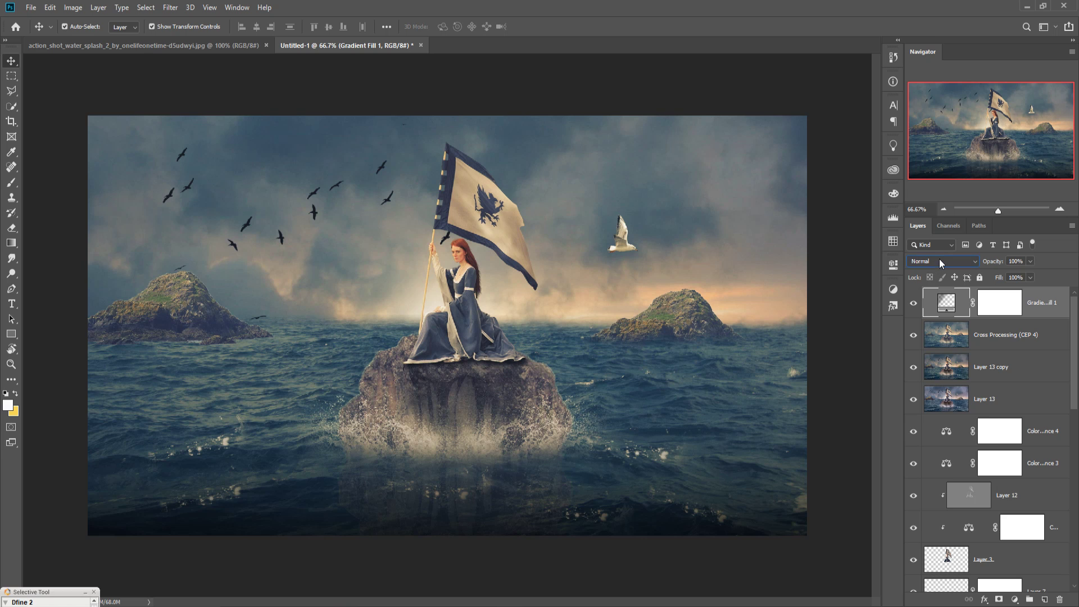
pyautogui.click(939, 258)
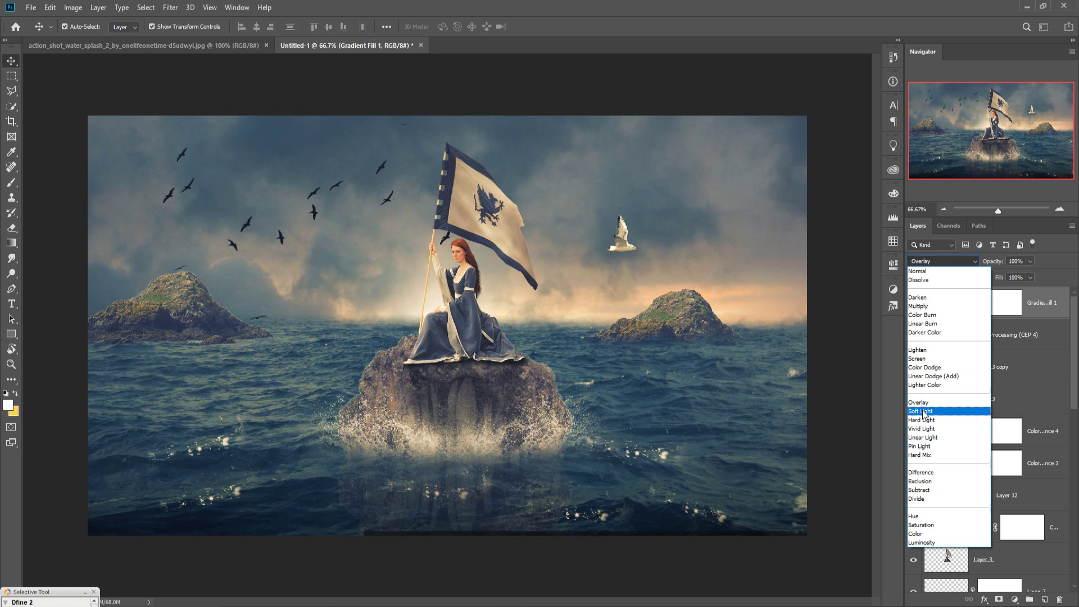
pyautogui.click(922, 412)
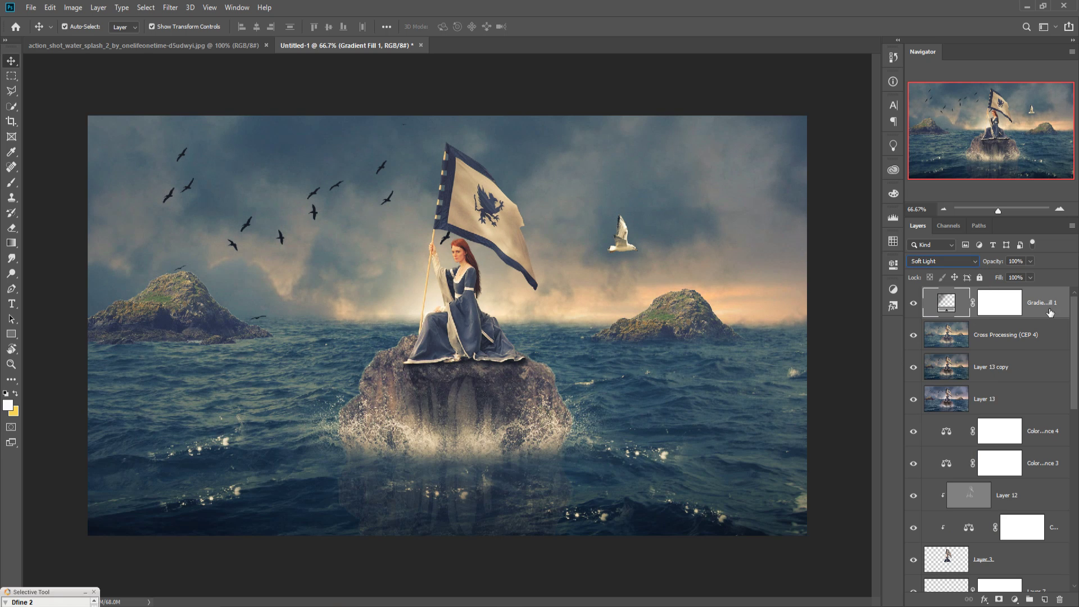